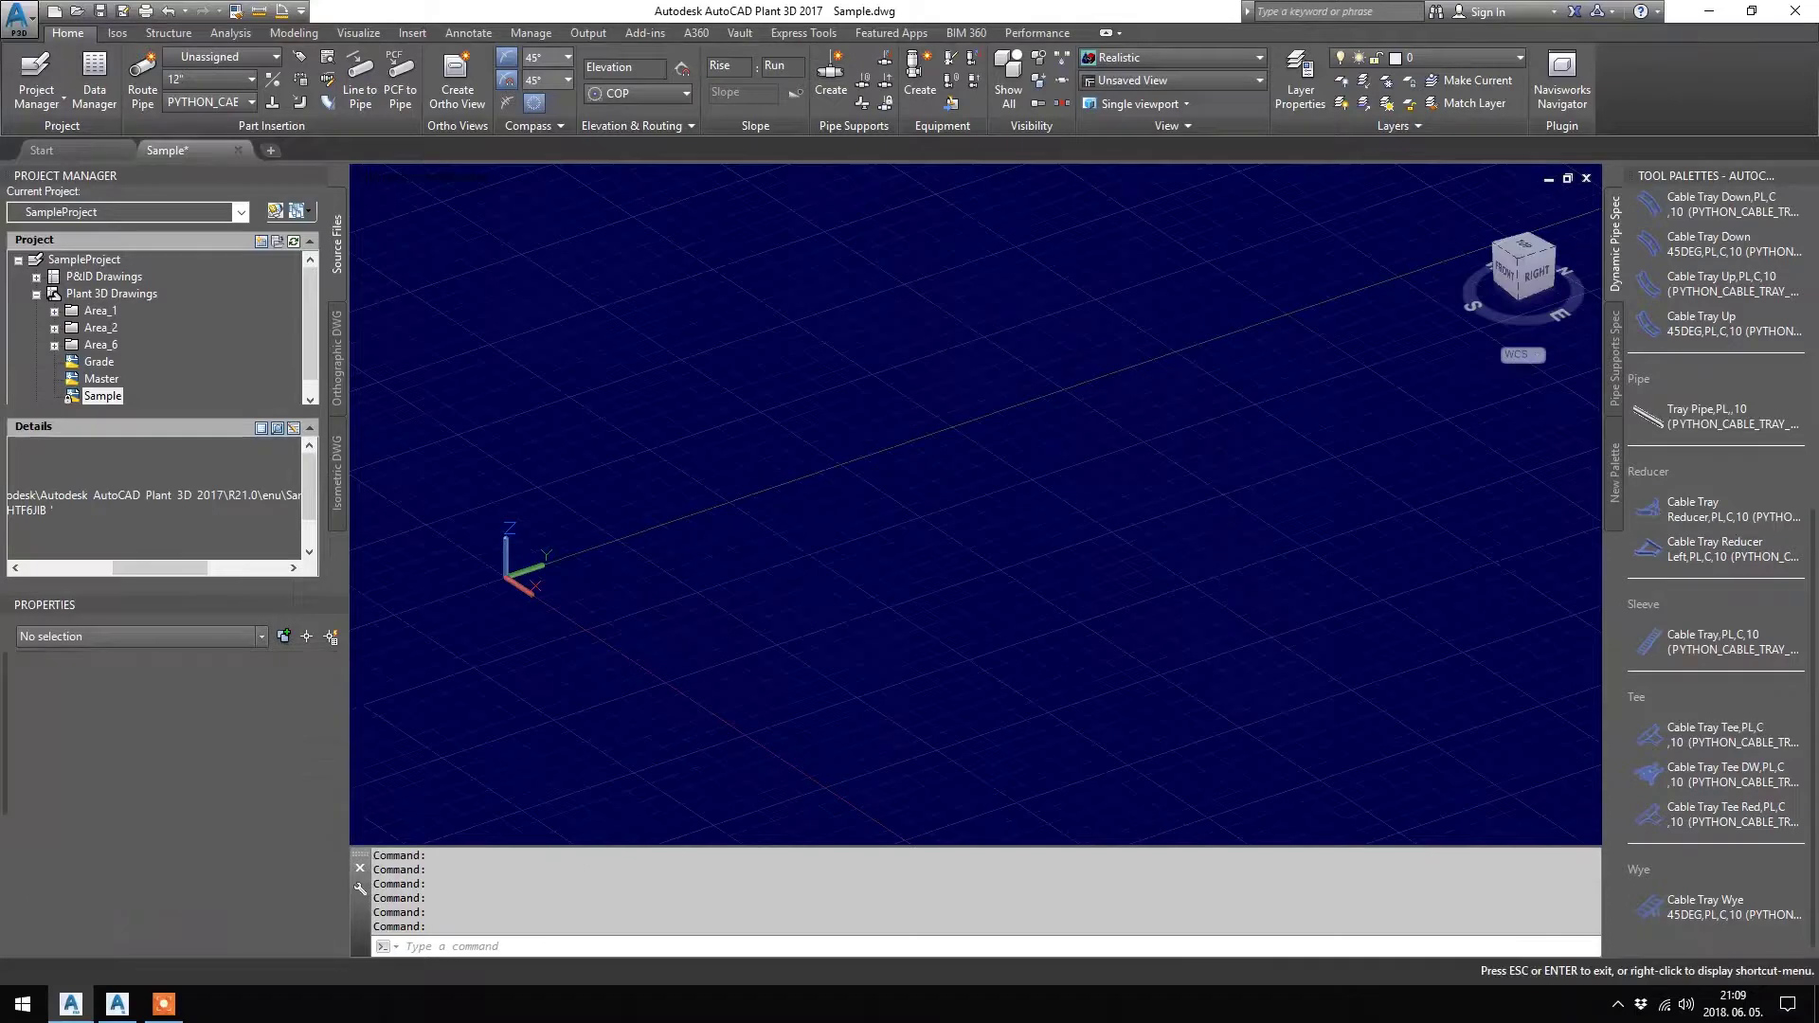
Create a CableTrayTeeDW conveyor as equipment with its default dimensions and place it in the model, rotated 90 degrees
{"action": "left_click_drag", "start_coordinate": [799, 552], "coordinate": [880, 511]}
{"action": "key", "text": "Escape"}
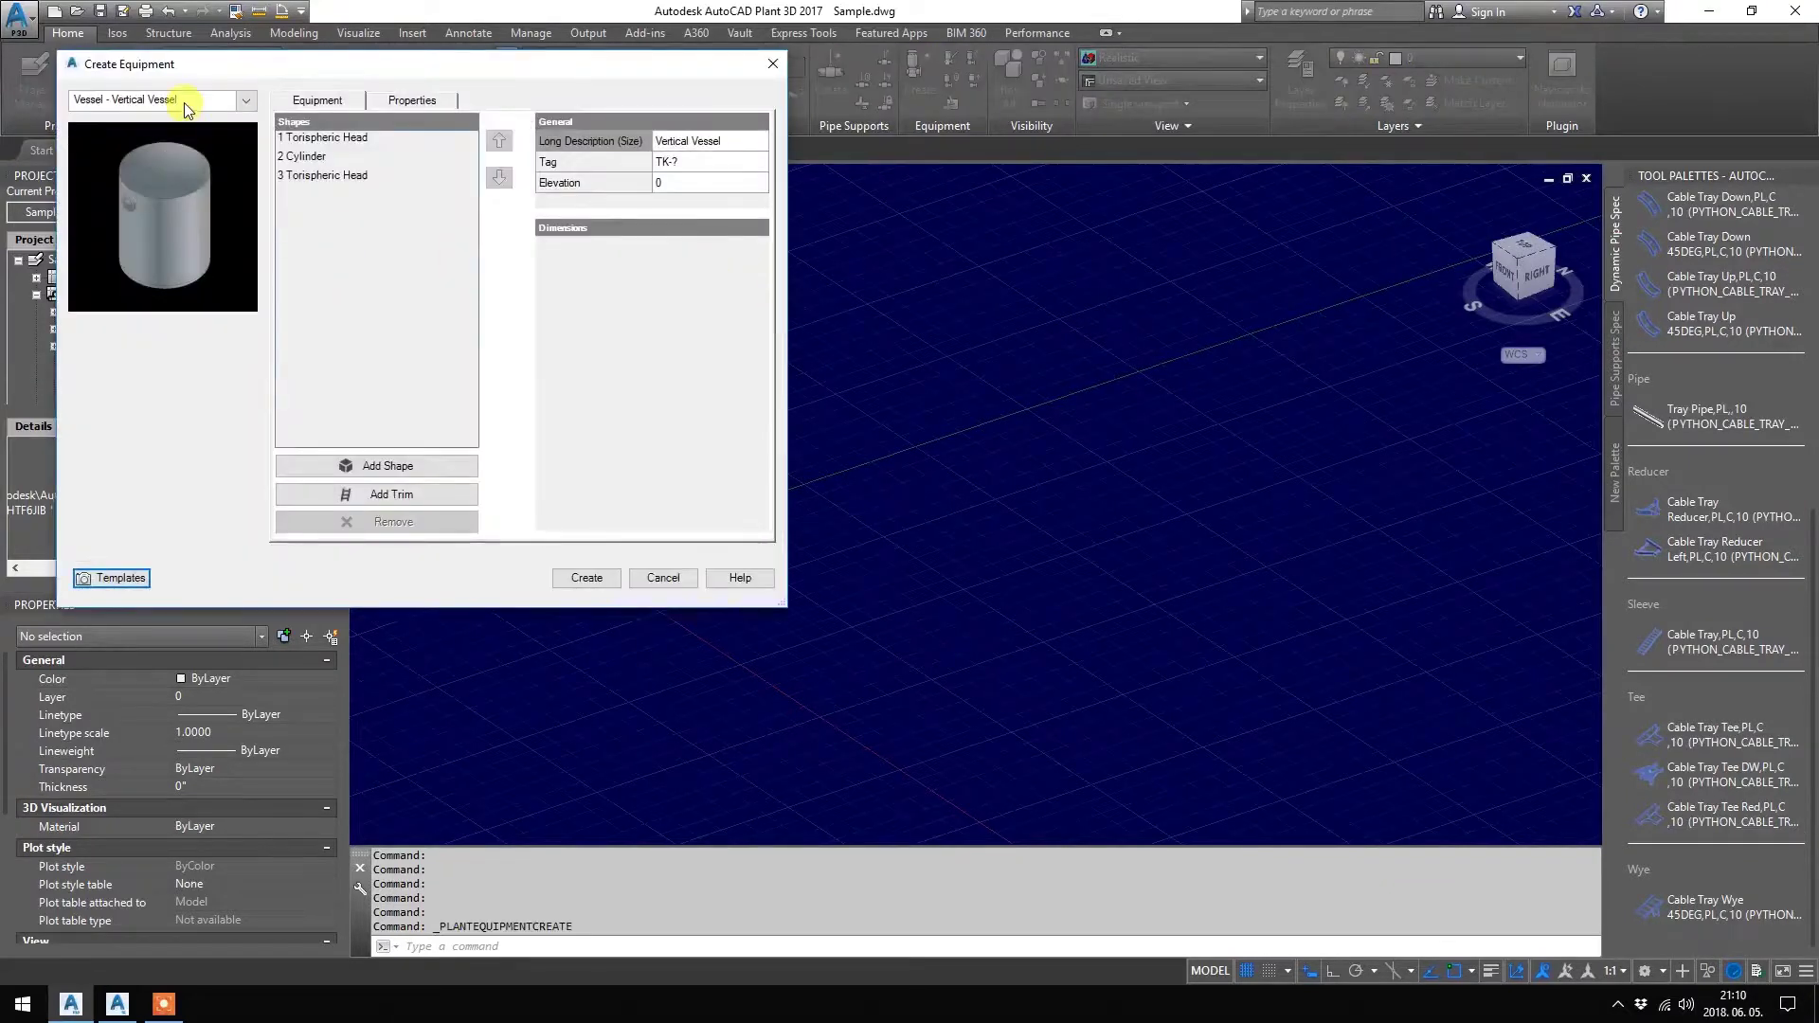
{"action": "left_click", "coordinate": [184, 102]}
{"action": "mouse_move", "coordinate": [161, 206]}
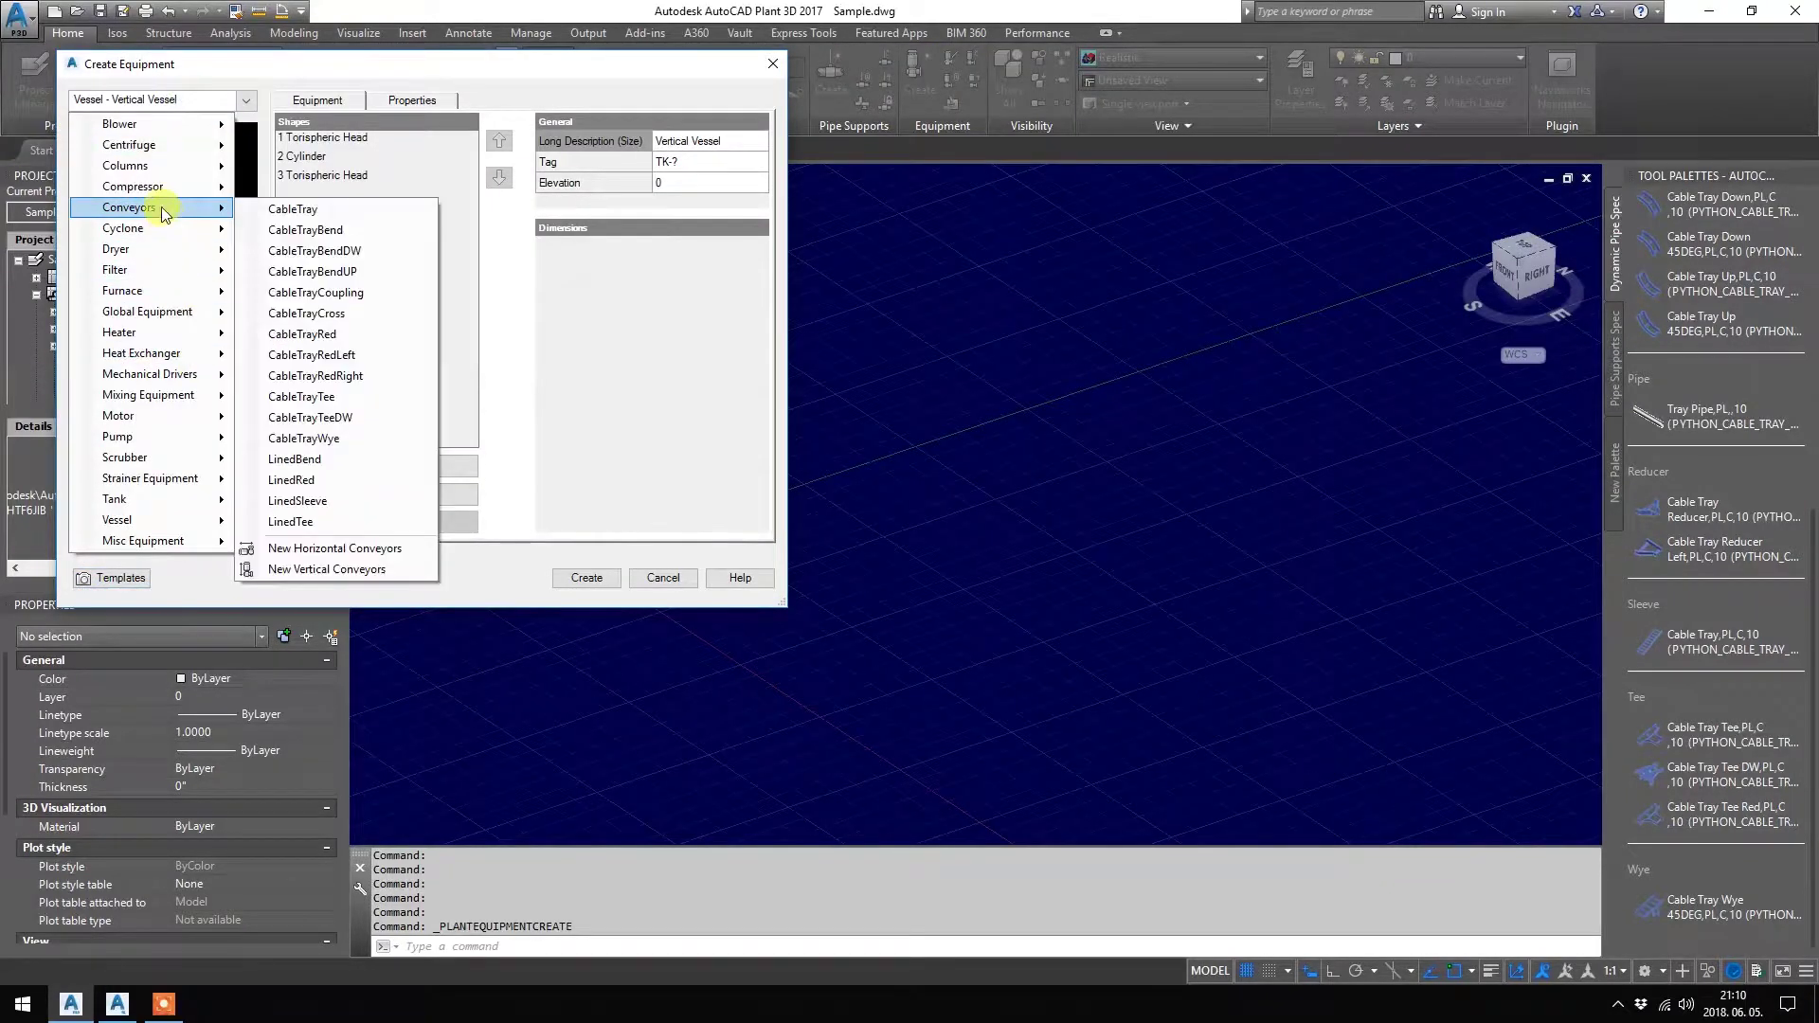
{"action": "left_click", "coordinate": [364, 418]}
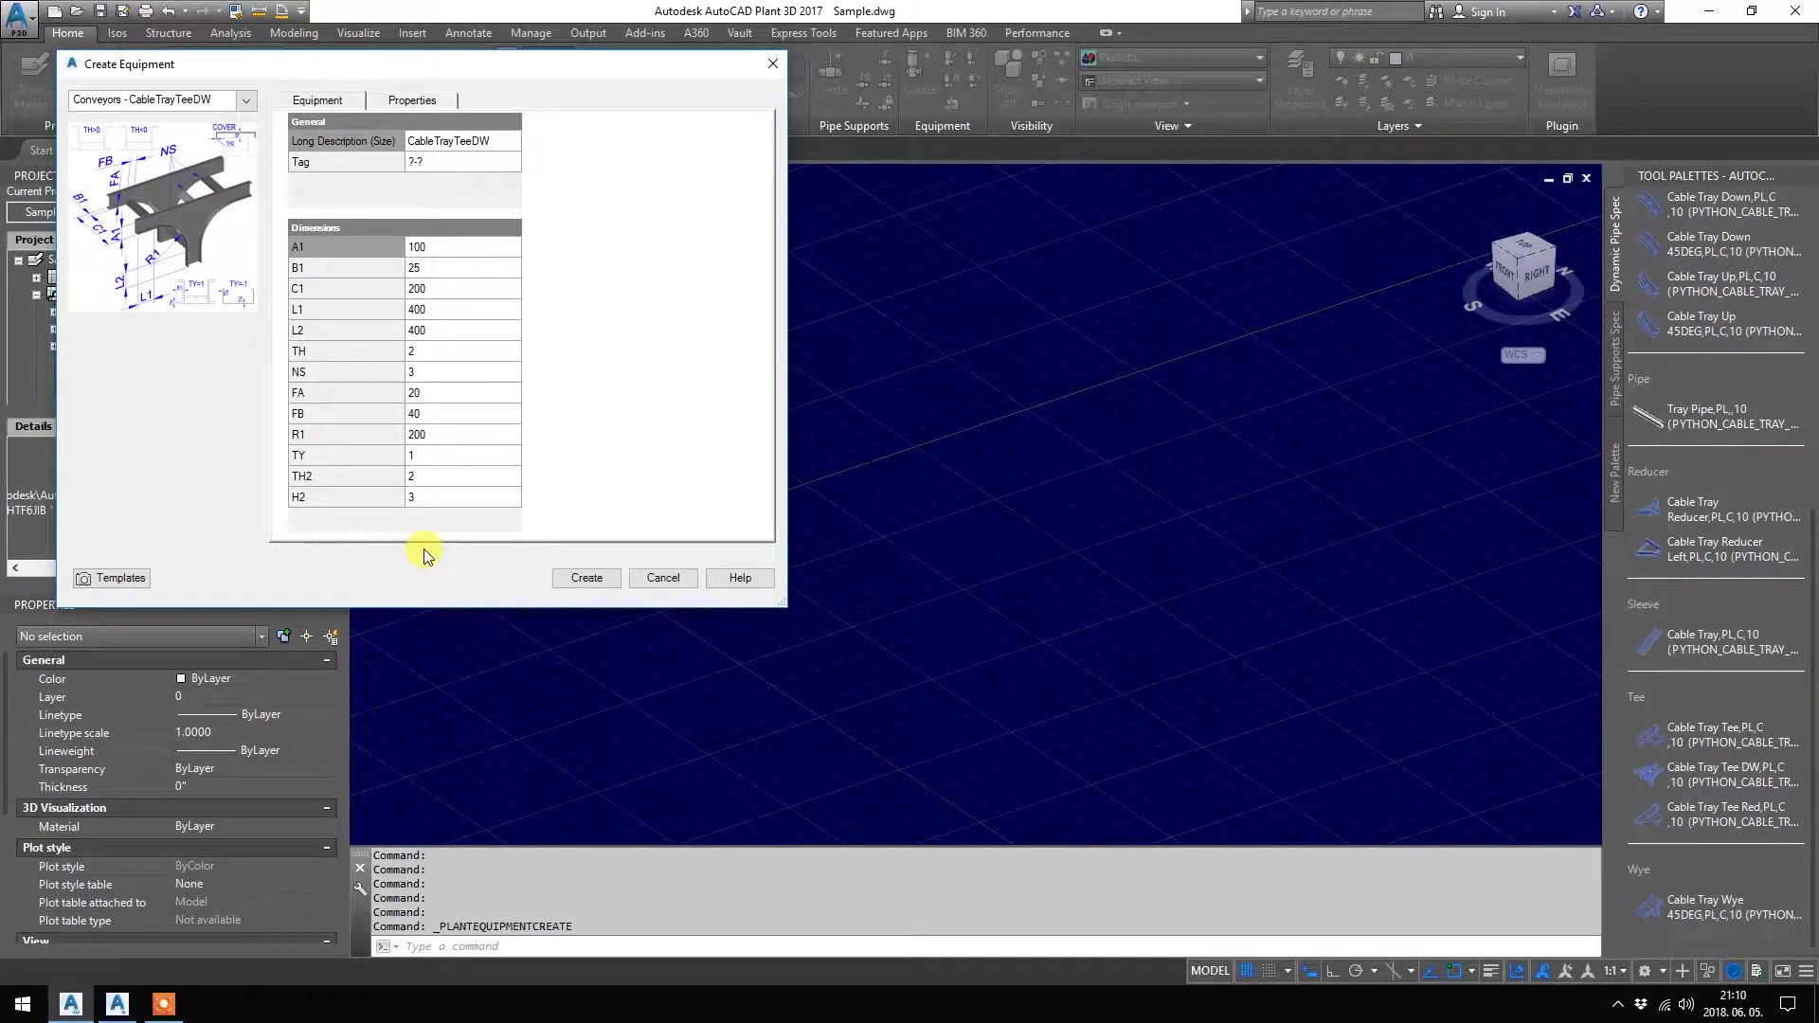
{"action": "left_click", "coordinate": [582, 578]}
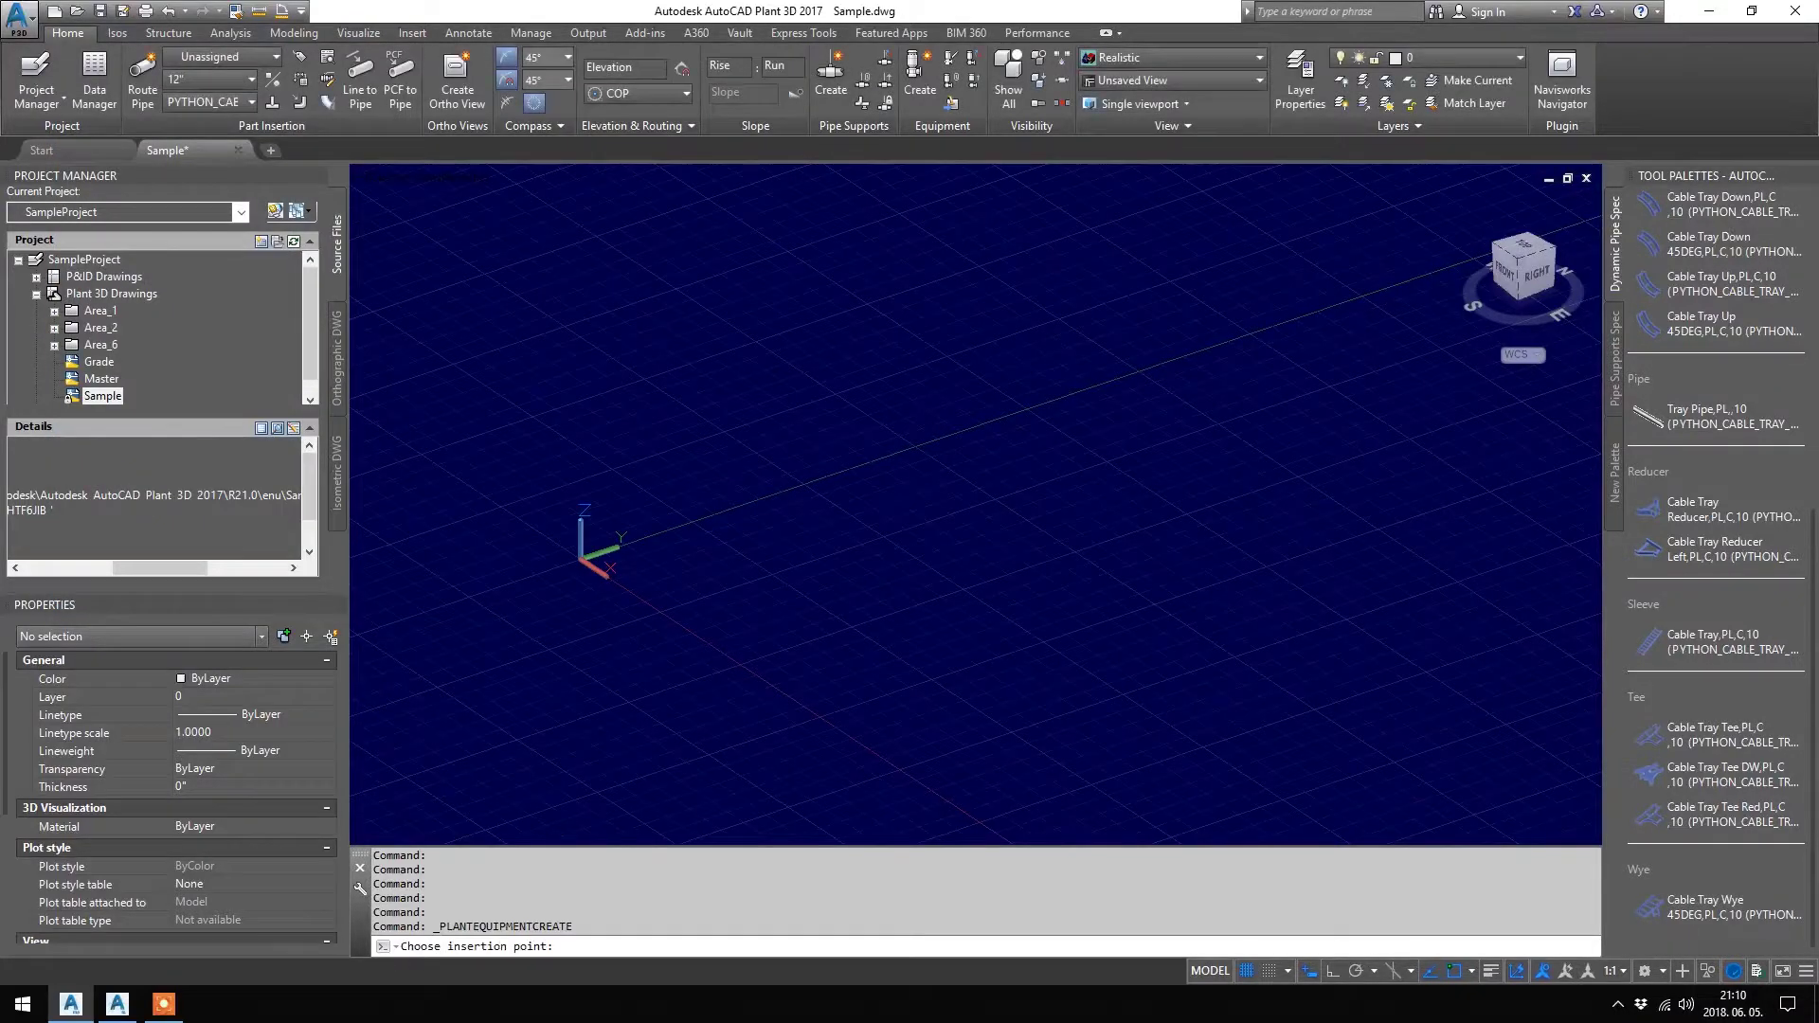
{"action": "scroll", "coordinate": [895, 453], "scroll_direction": "down", "scroll_amount": 3}
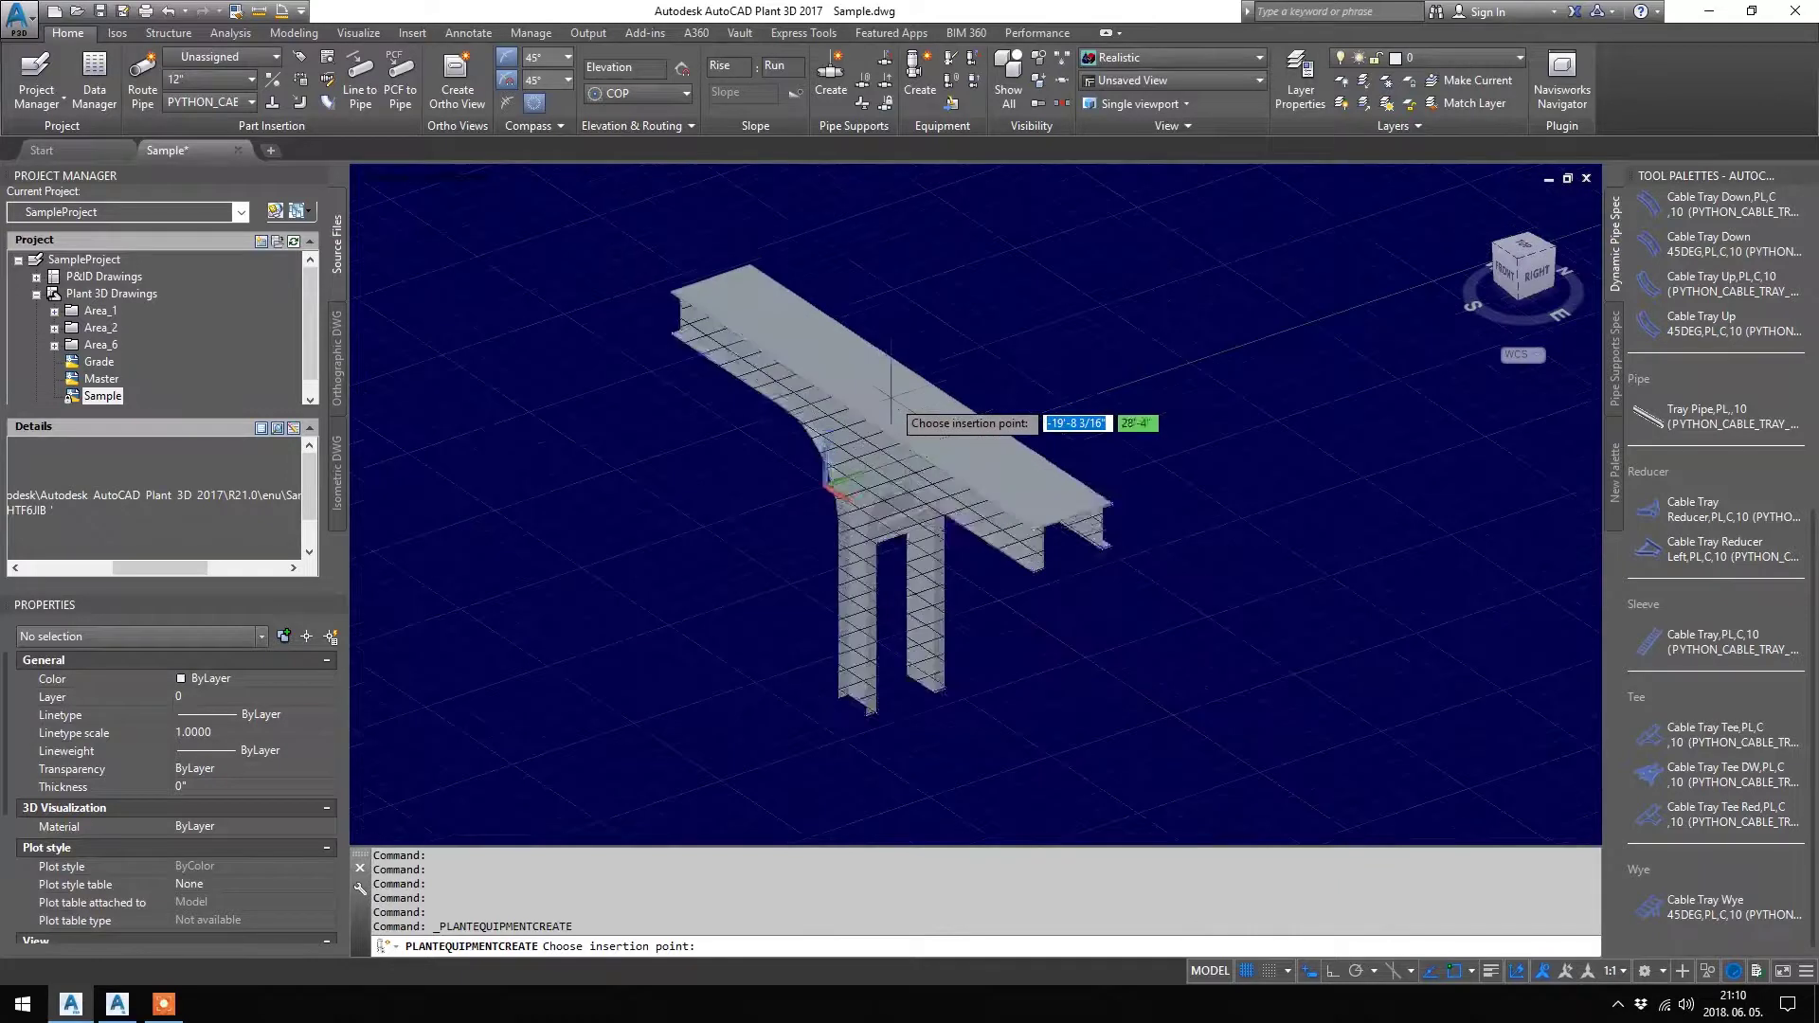
{"action": "scroll", "coordinate": [910, 396], "scroll_direction": "down", "scroll_amount": 2}
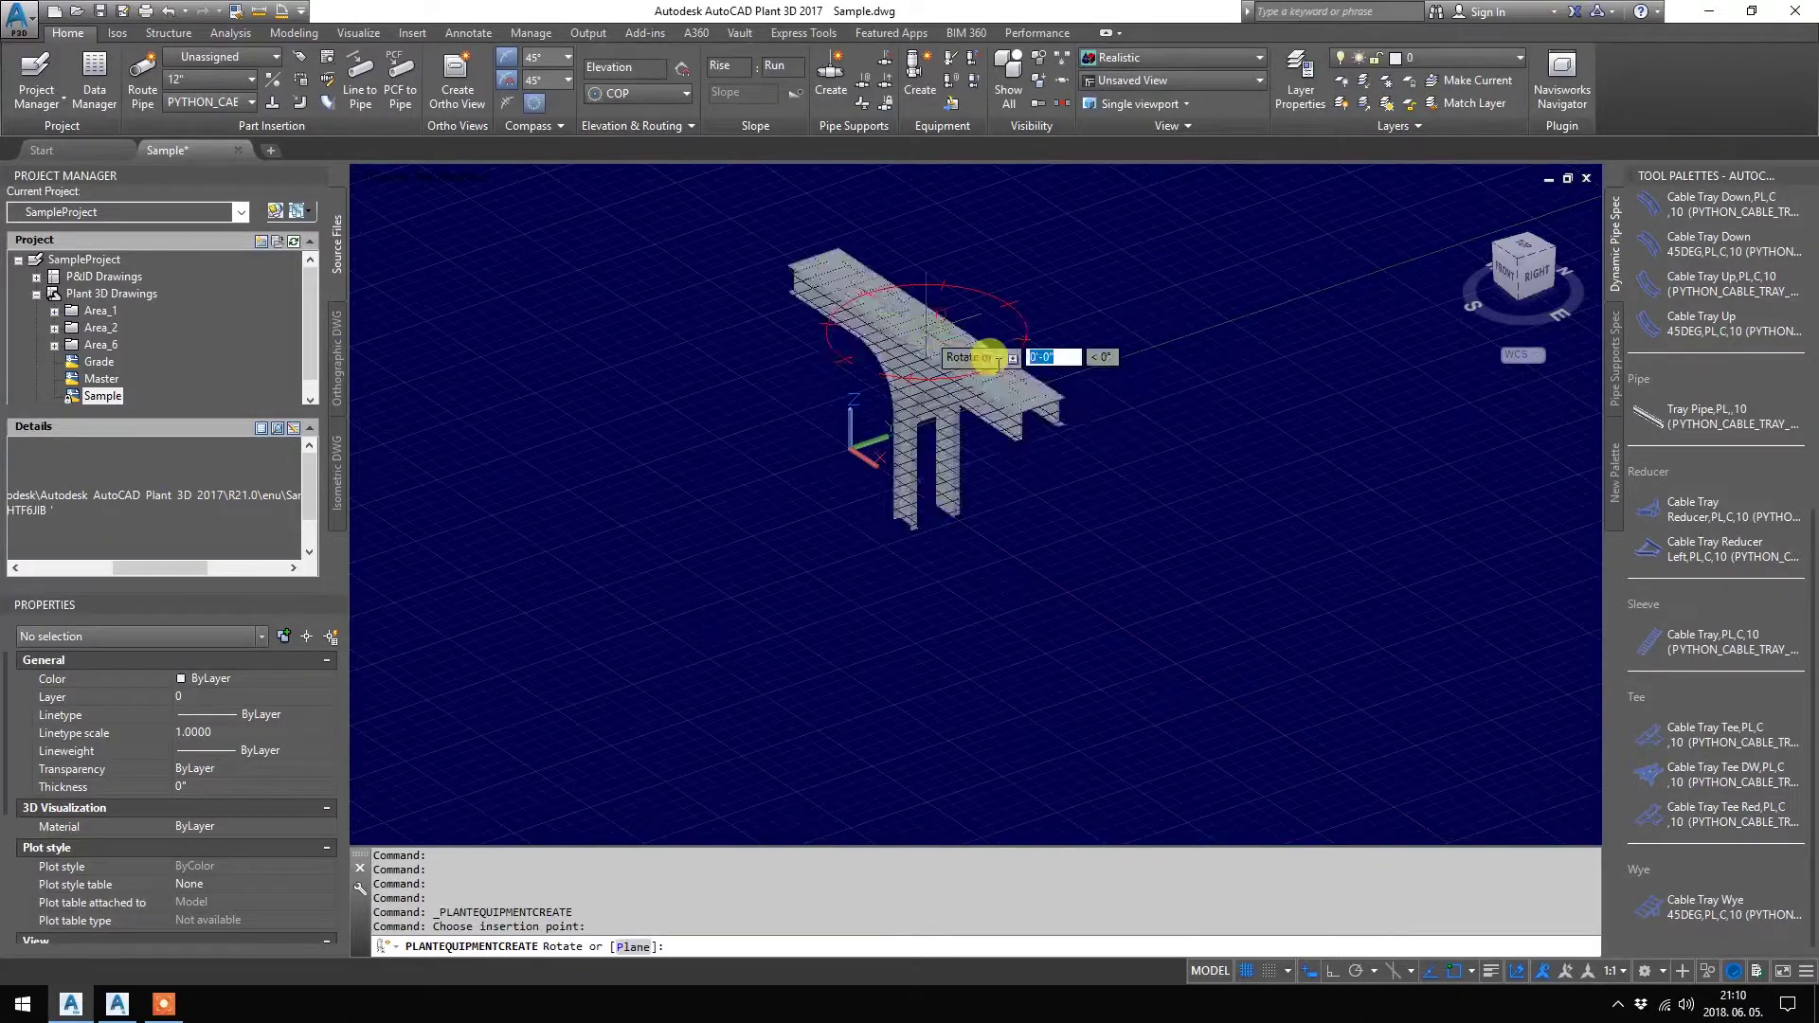
{"action": "left_click", "coordinate": [947, 337]}
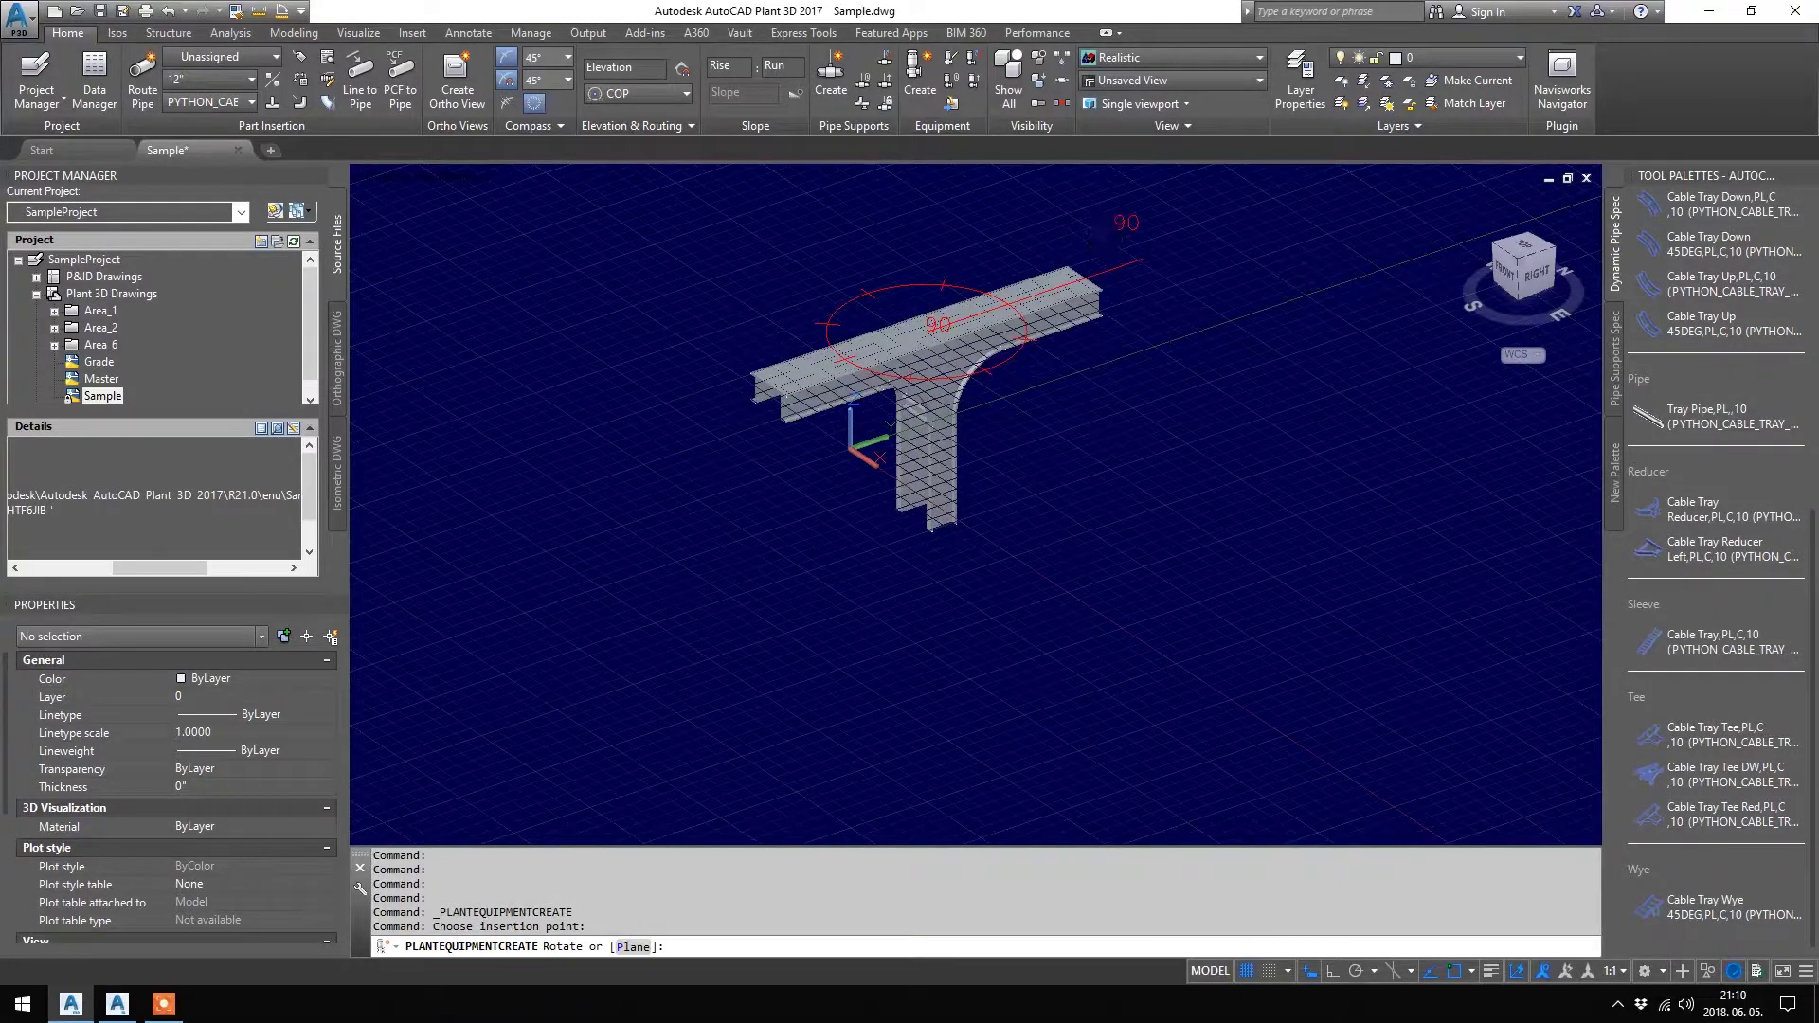
{"action": "key", "text": "Return"}
Modify the placed cable tray tee, setting both extension lengths L1 and L2 to 50
{"action": "left_click", "coordinate": [929, 342]}
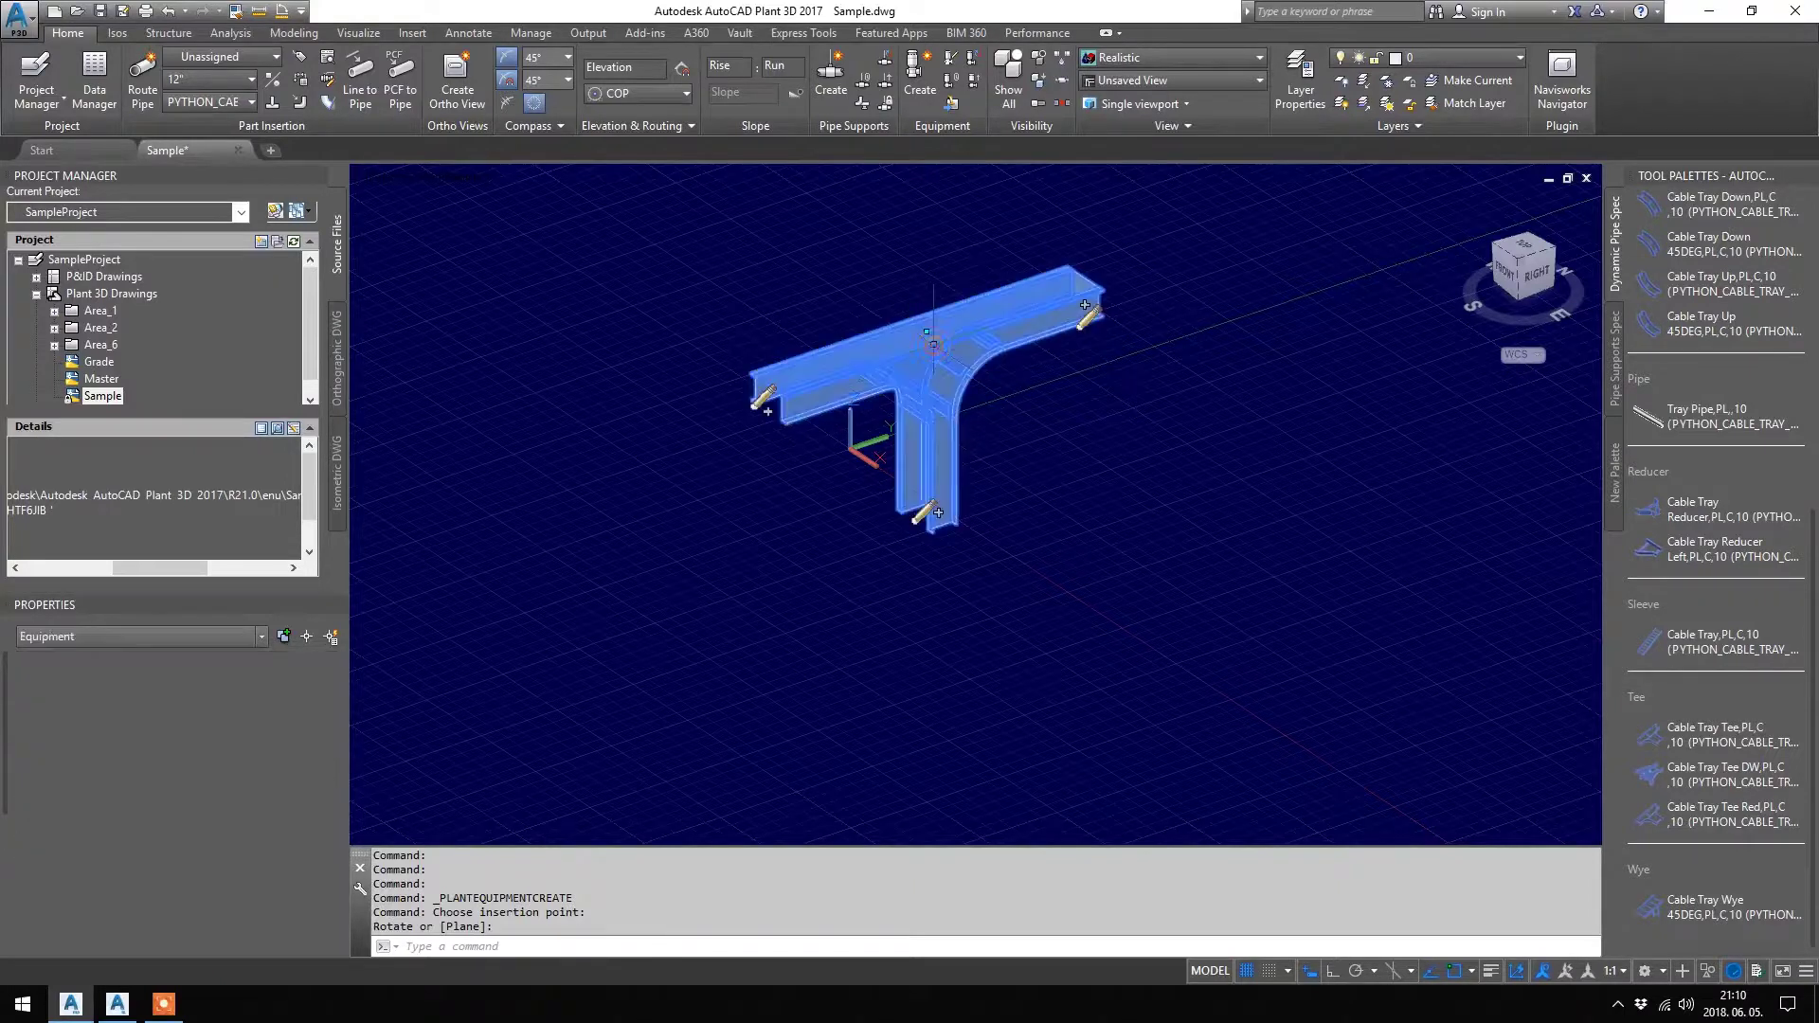
{"action": "right_click", "coordinate": [993, 360]}
{"action": "left_click", "coordinate": [1032, 535]}
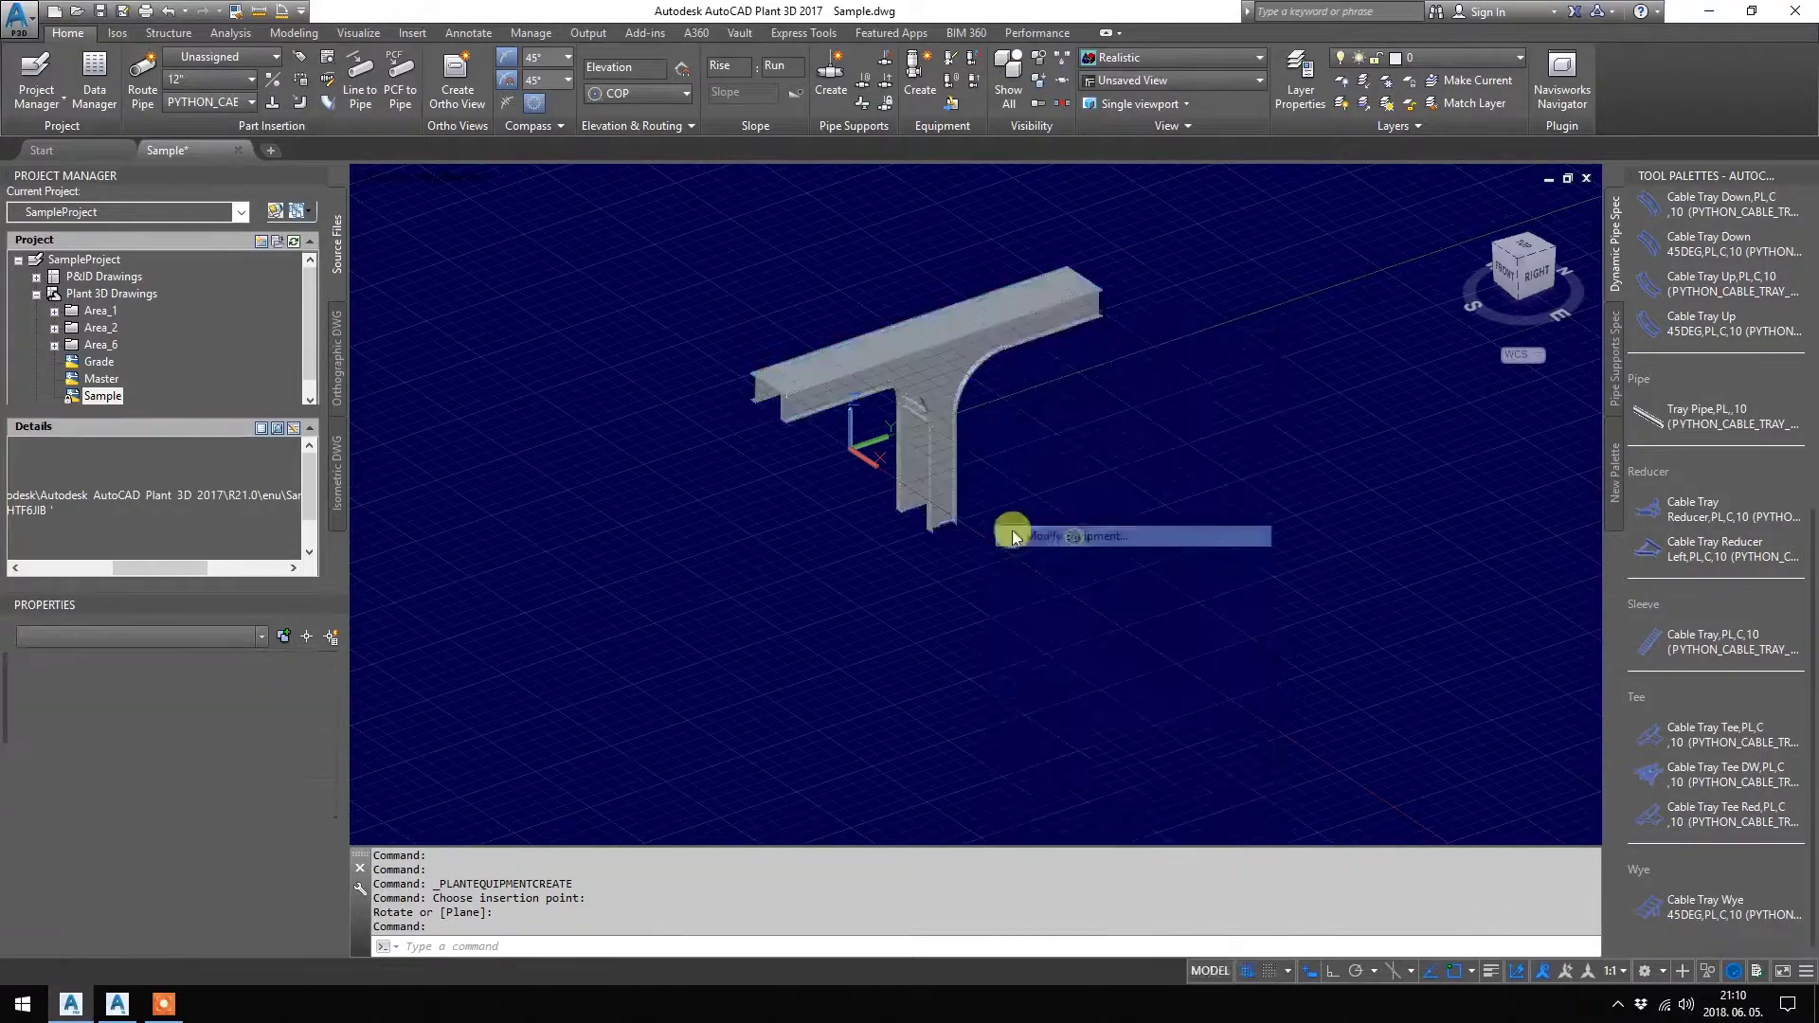
{"action": "left_click_drag", "start_coordinate": [1191, 241], "coordinate": [548, 239]}
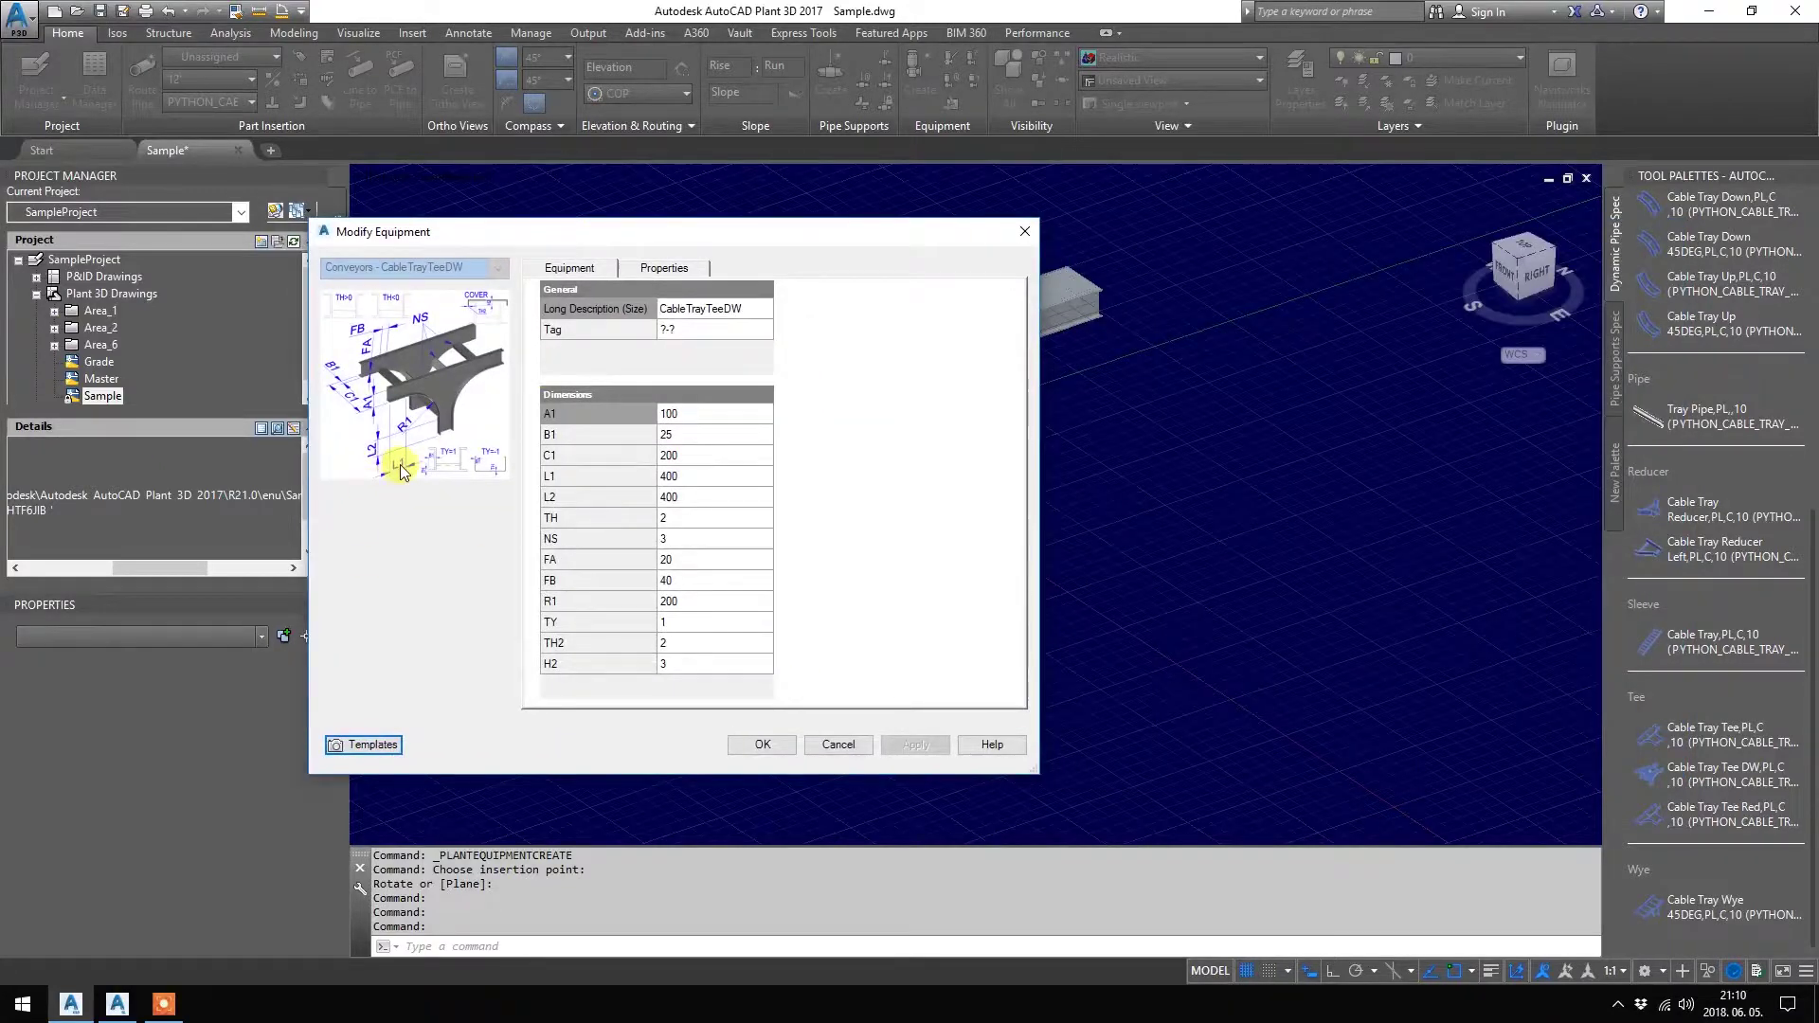
{"action": "left_click_drag", "start_coordinate": [569, 232], "coordinate": [1390, 233]}
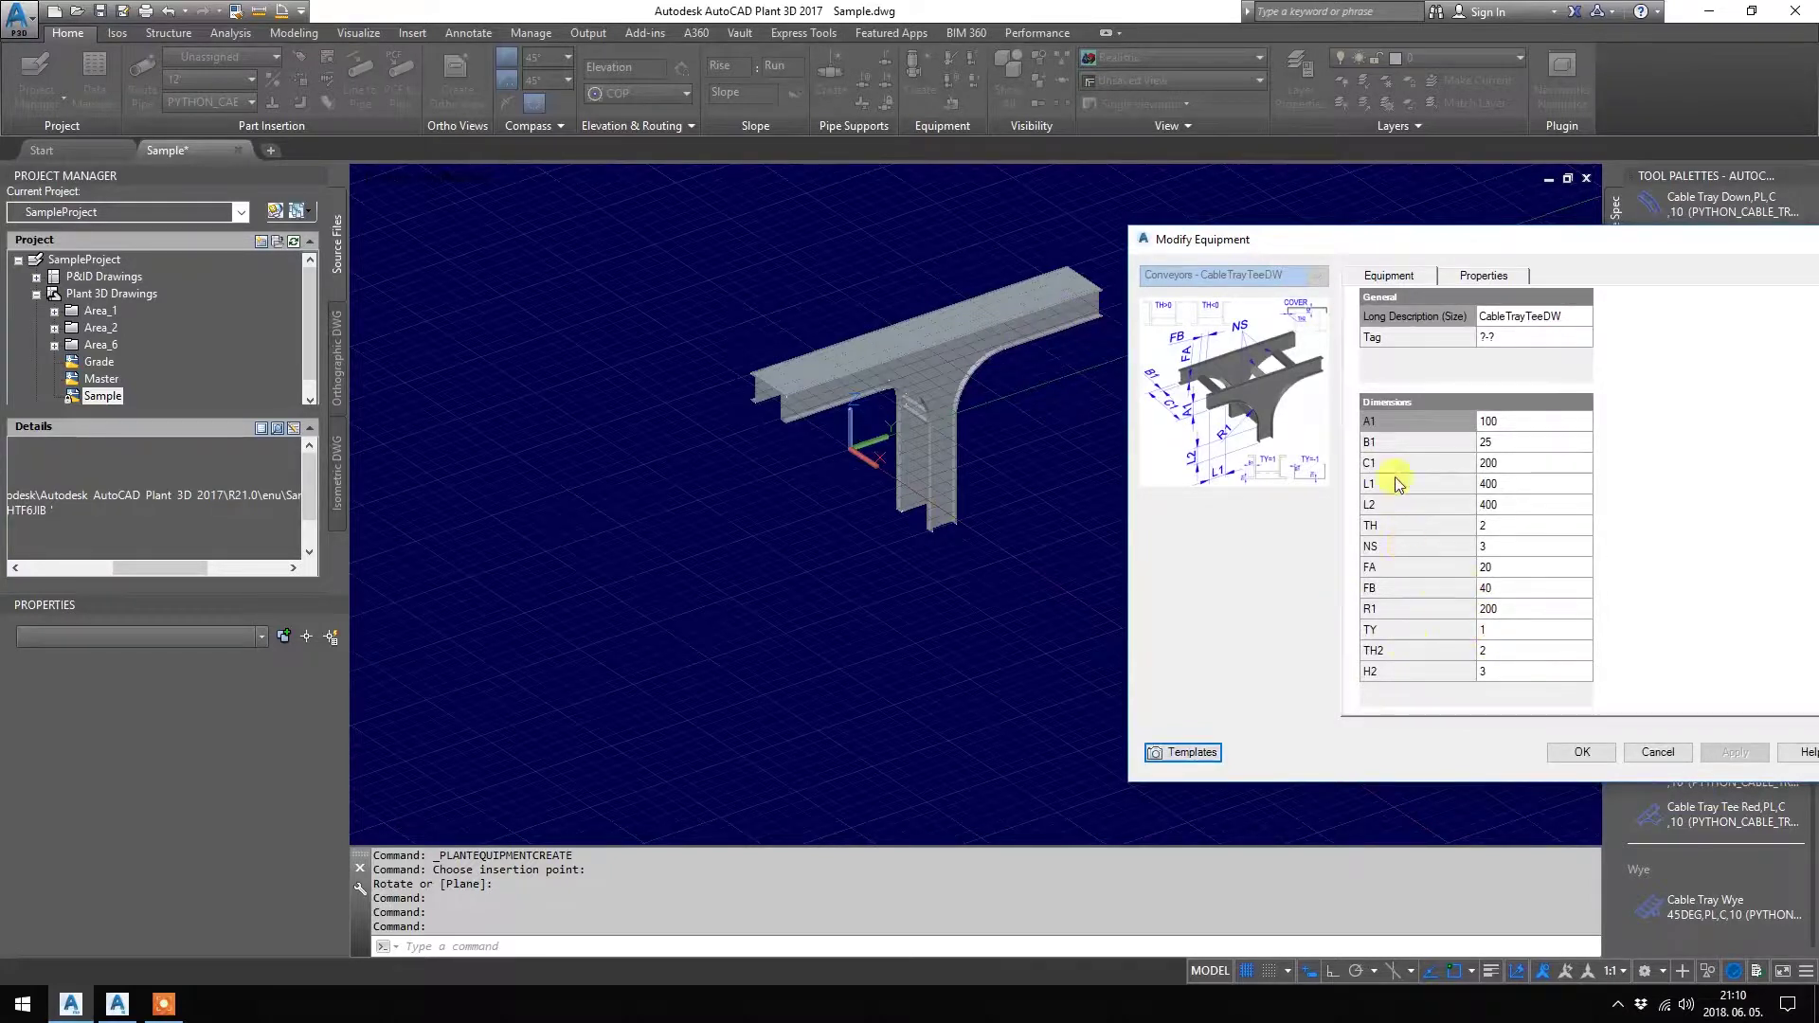
{"action": "left_click", "coordinate": [1491, 486]}
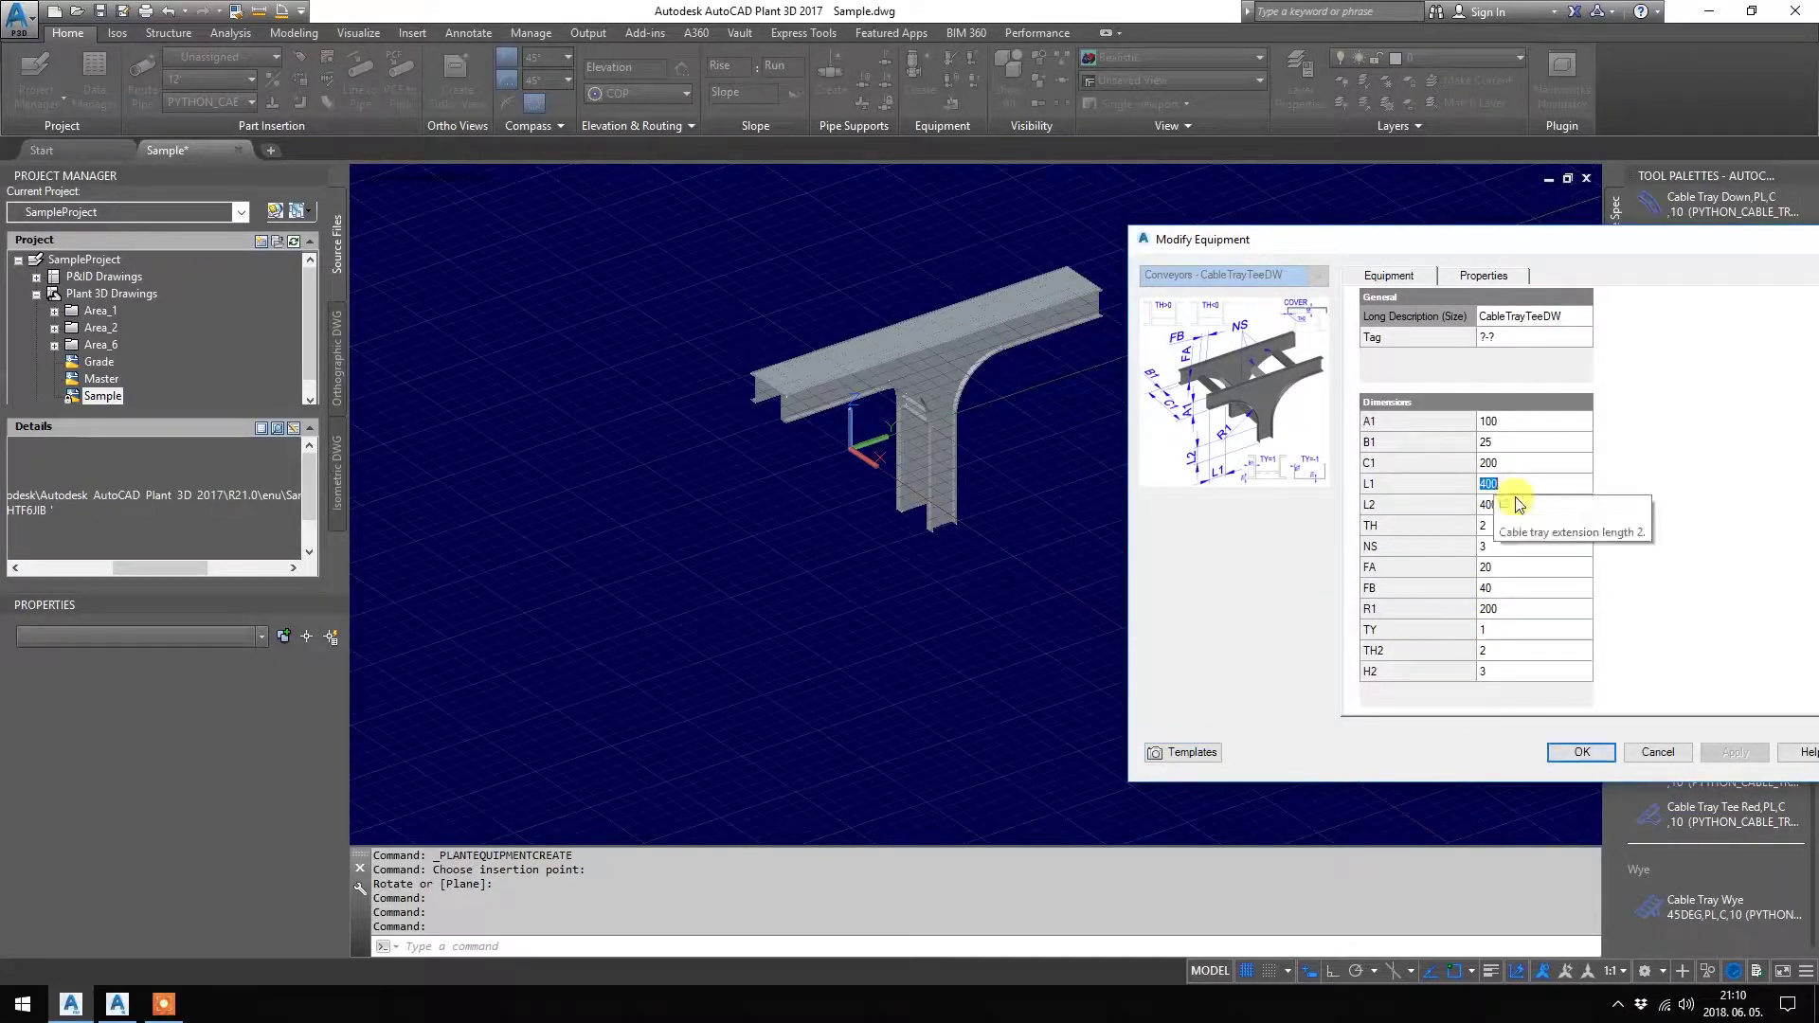
{"action": "type", "text": "10"}
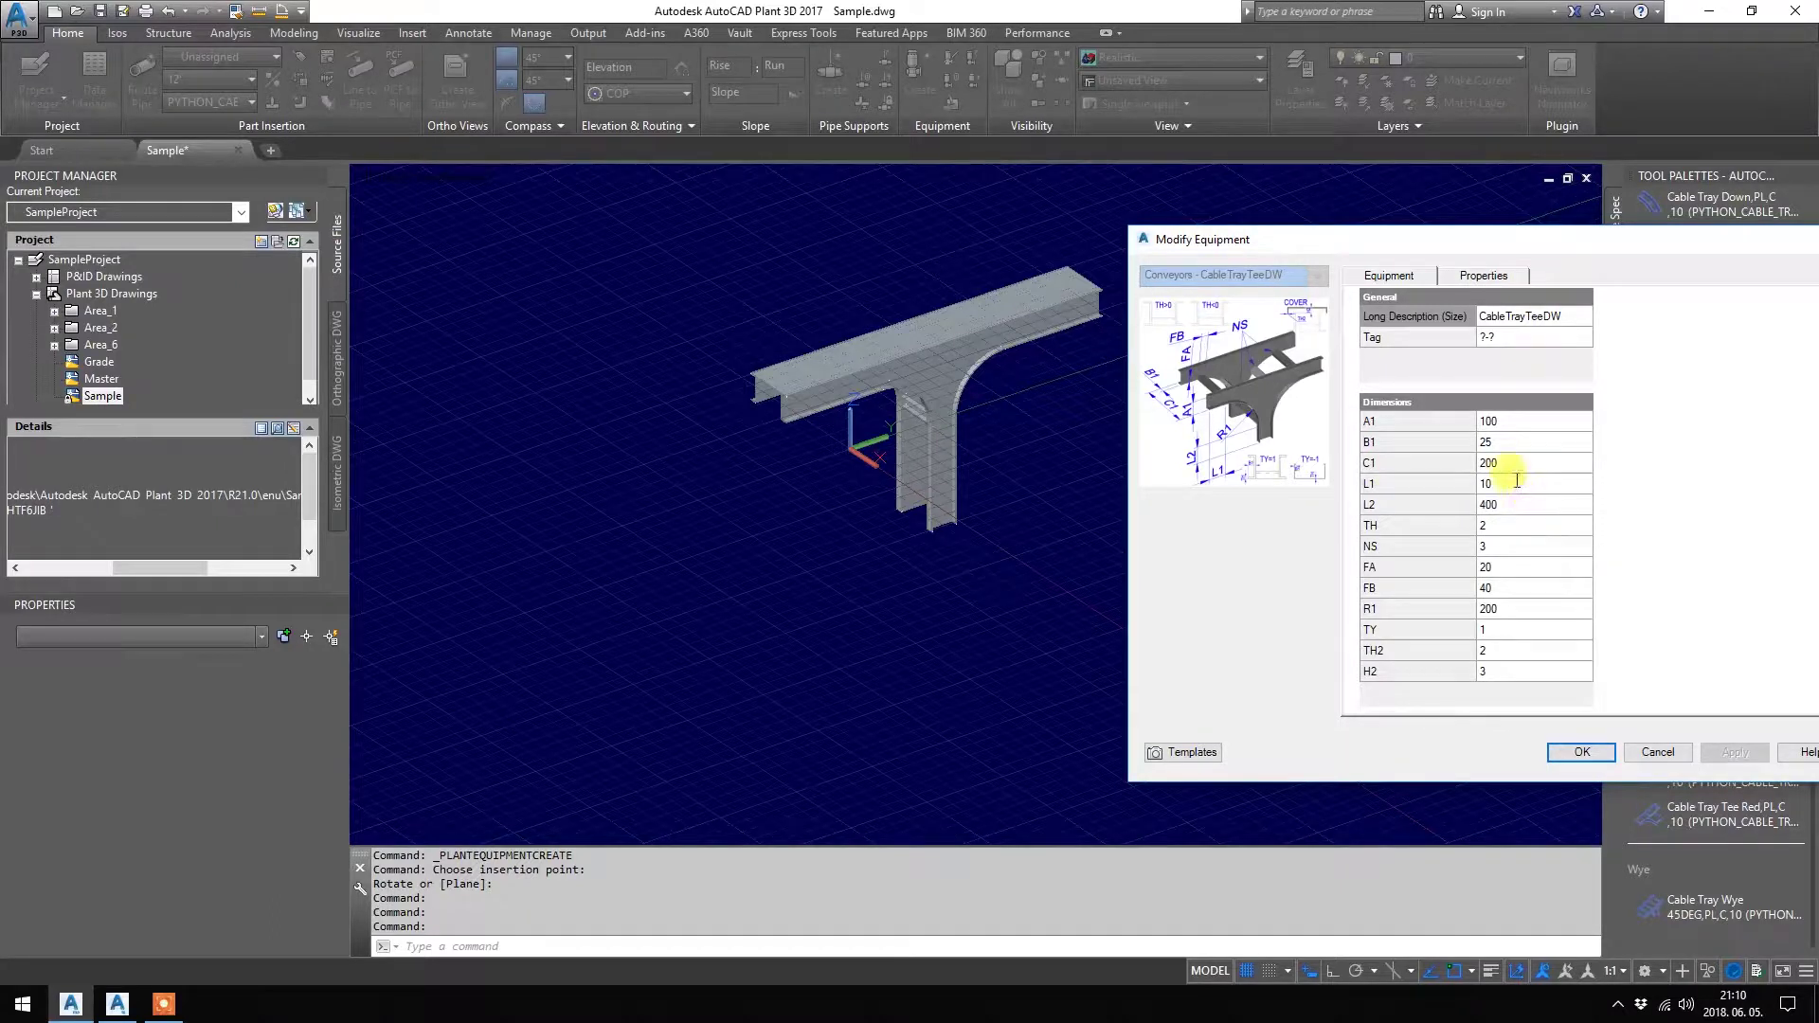
{"action": "type", "text": "50"}
{"action": "left_click", "coordinate": [1526, 505]}
{"action": "type", "text": "50"}
{"action": "left_click", "coordinate": [1580, 751]}
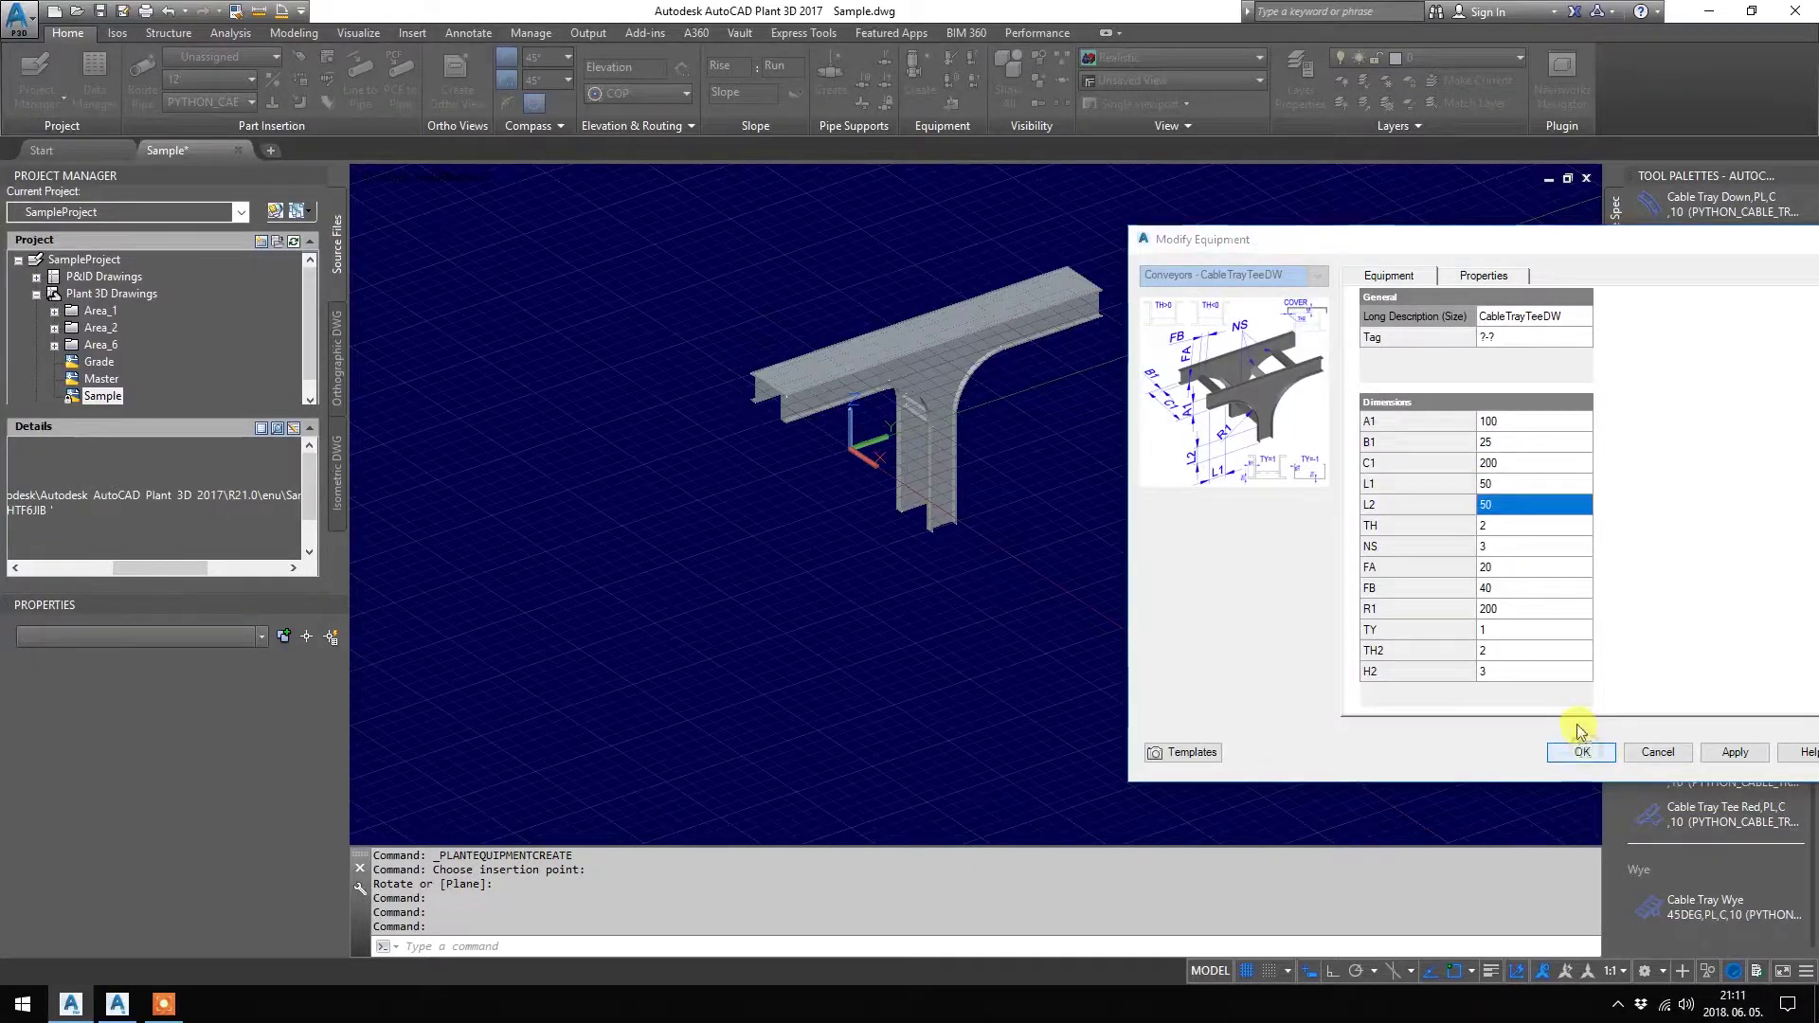
Remove the cable tray tee's cover by setting its cover thickness TH2 to 0
{"action": "scroll", "coordinate": [897, 266], "scroll_direction": "up", "scroll_amount": 2}
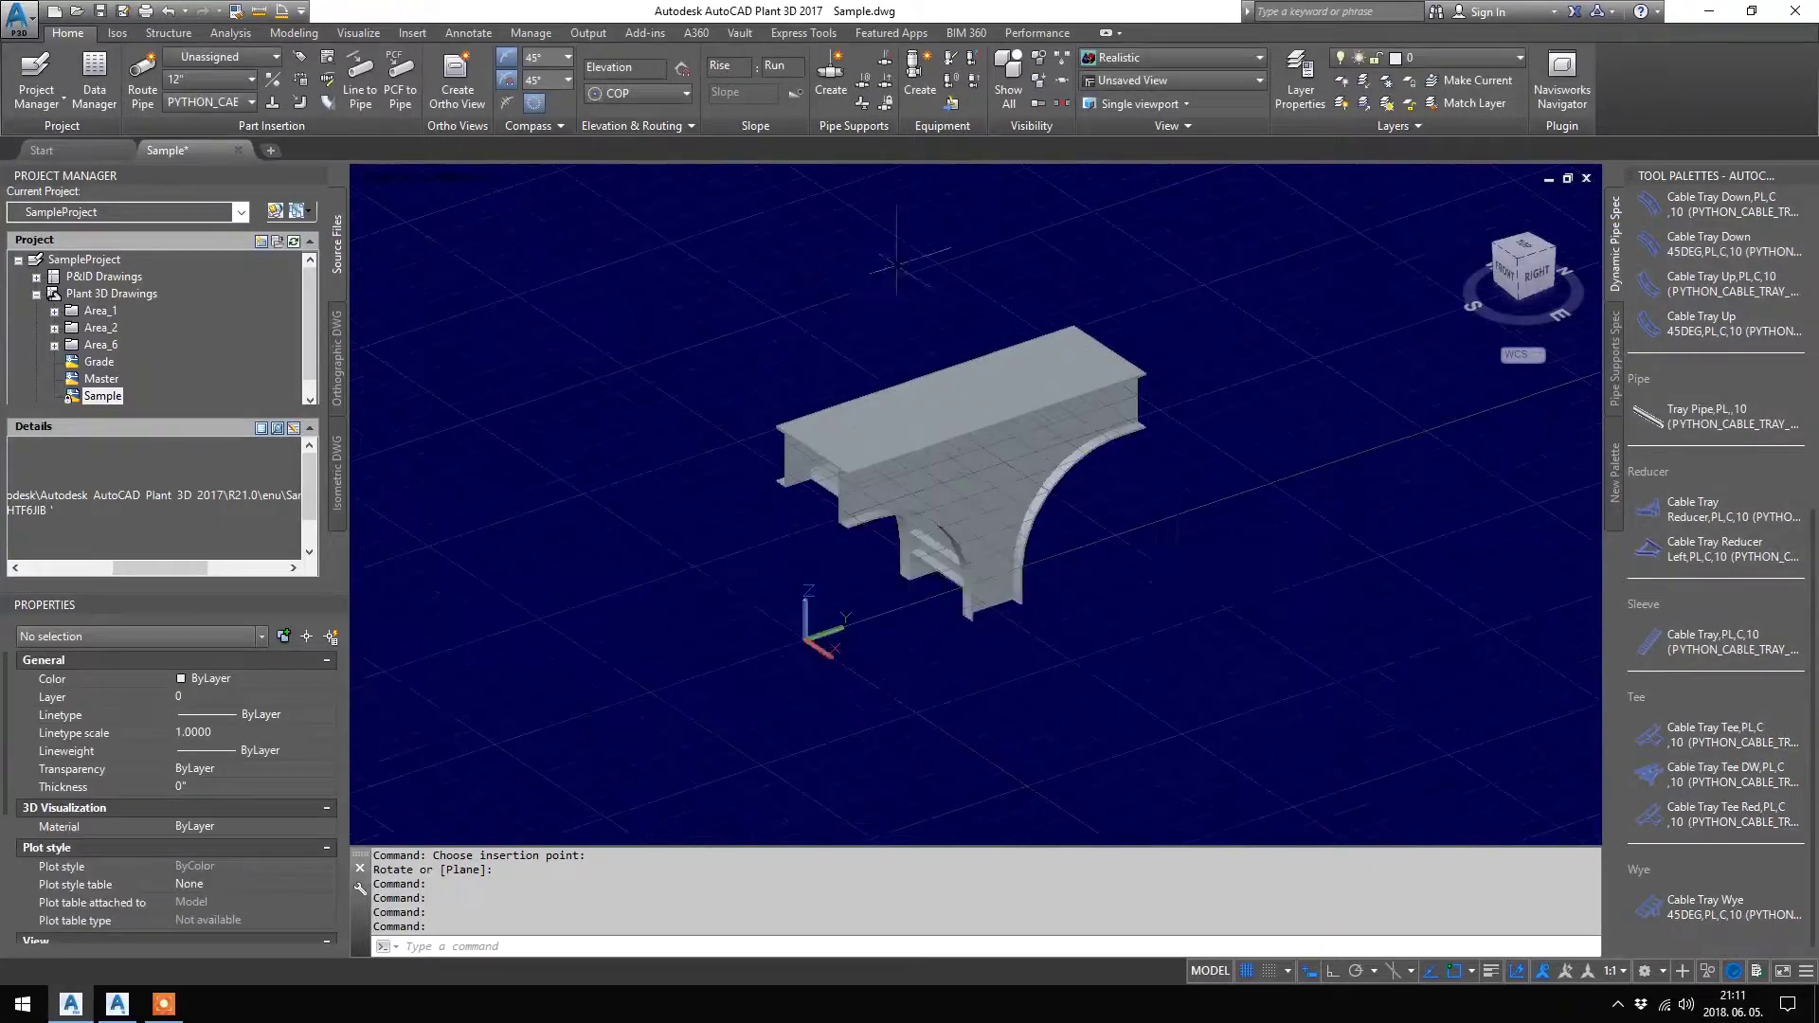
{"action": "scroll", "coordinate": [1116, 466], "scroll_direction": "up", "scroll_amount": 2}
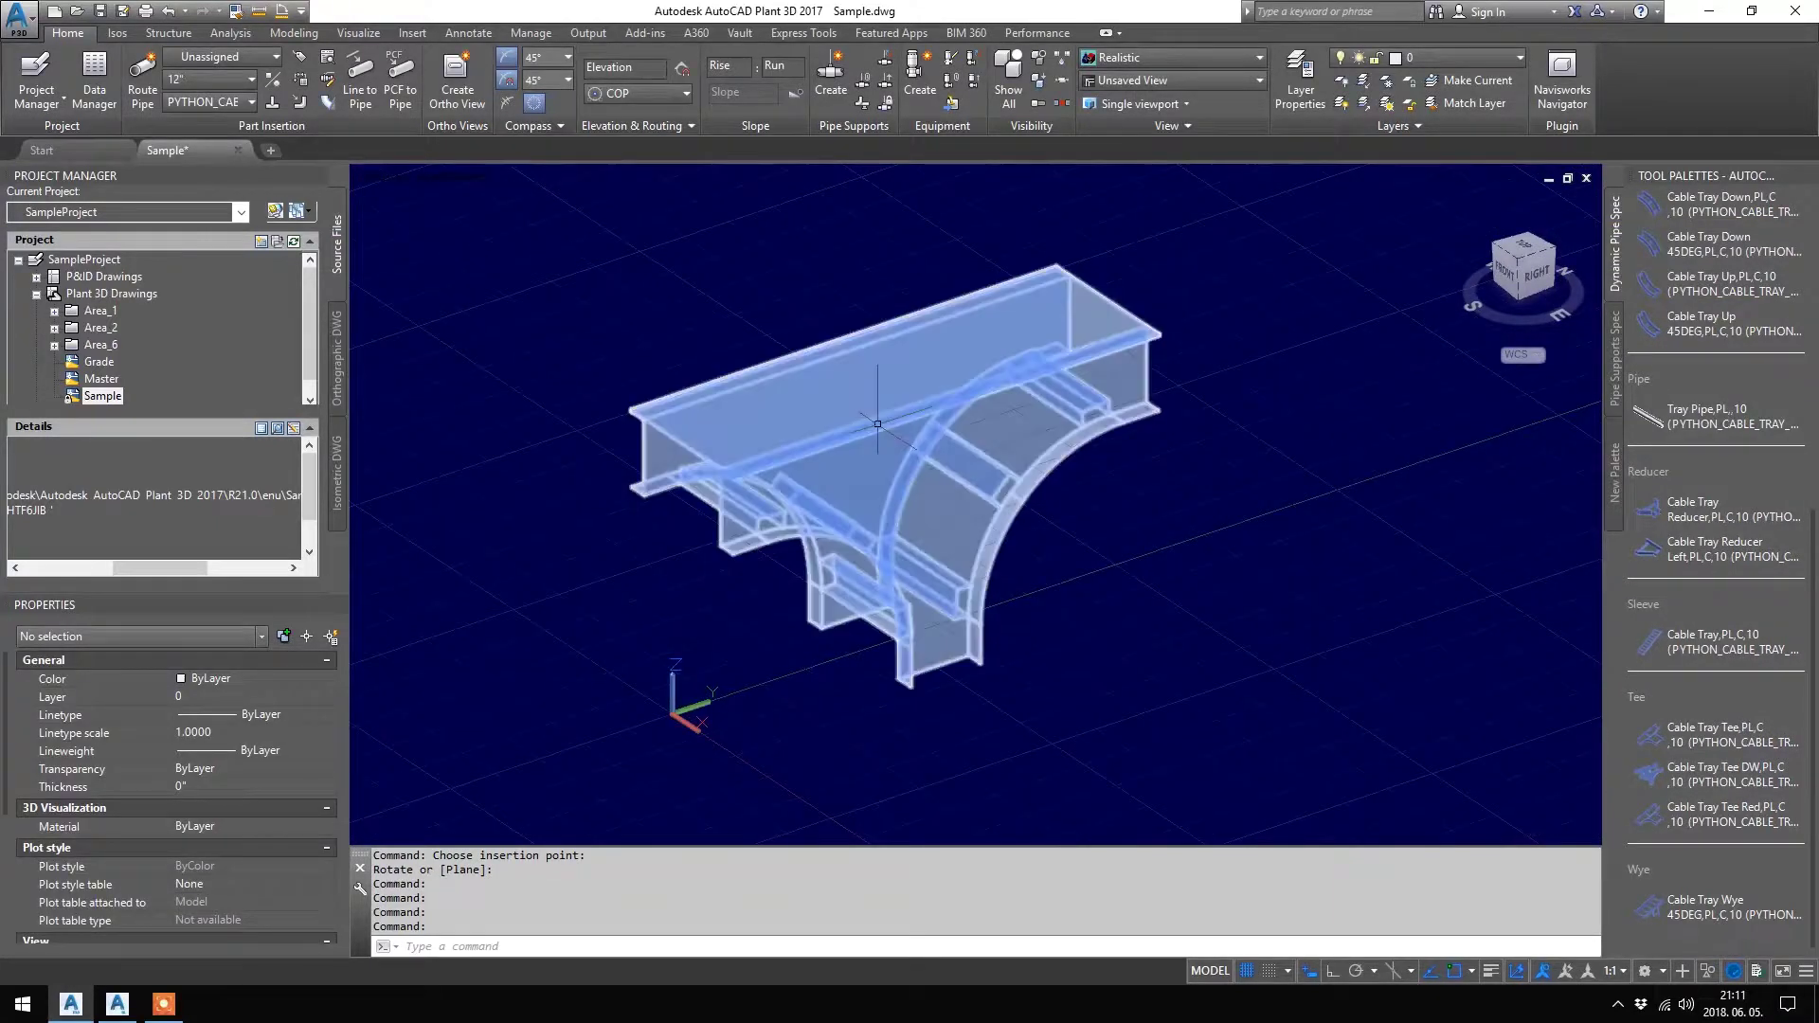
{"action": "left_click", "coordinate": [1021, 365]}
{"action": "right_click", "coordinate": [1016, 331]}
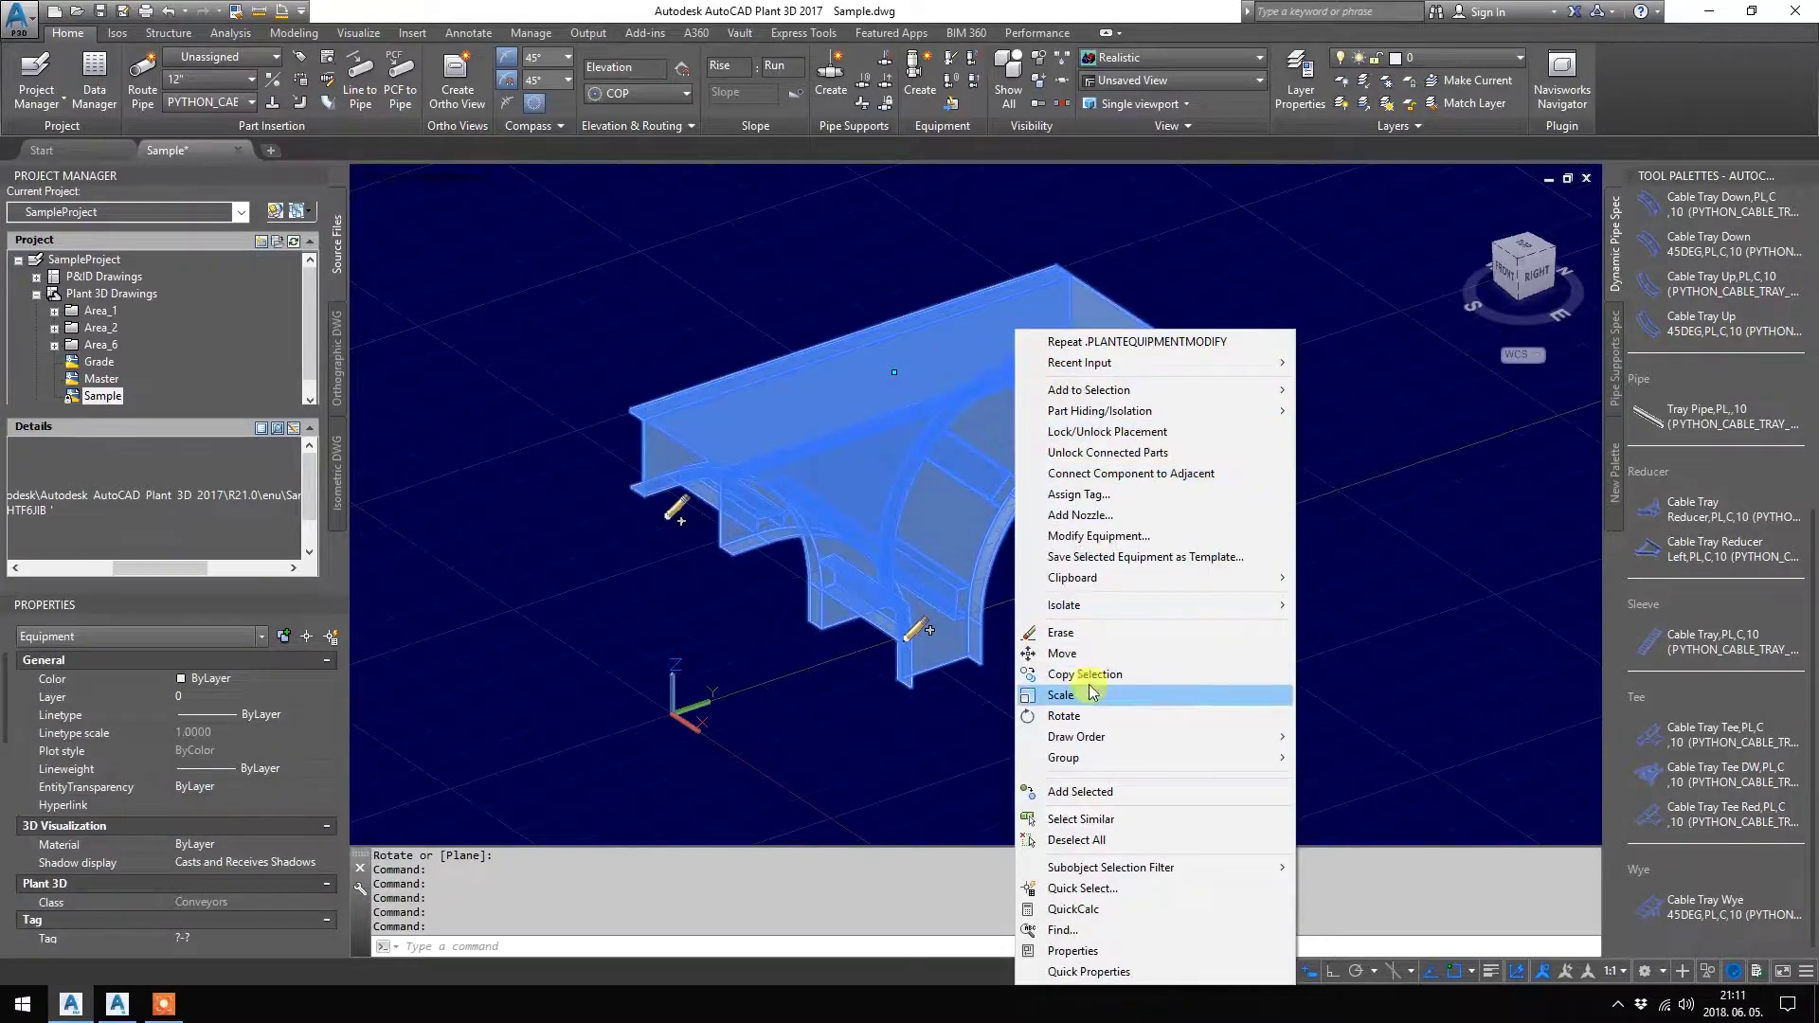
{"action": "left_click", "coordinate": [1098, 540]}
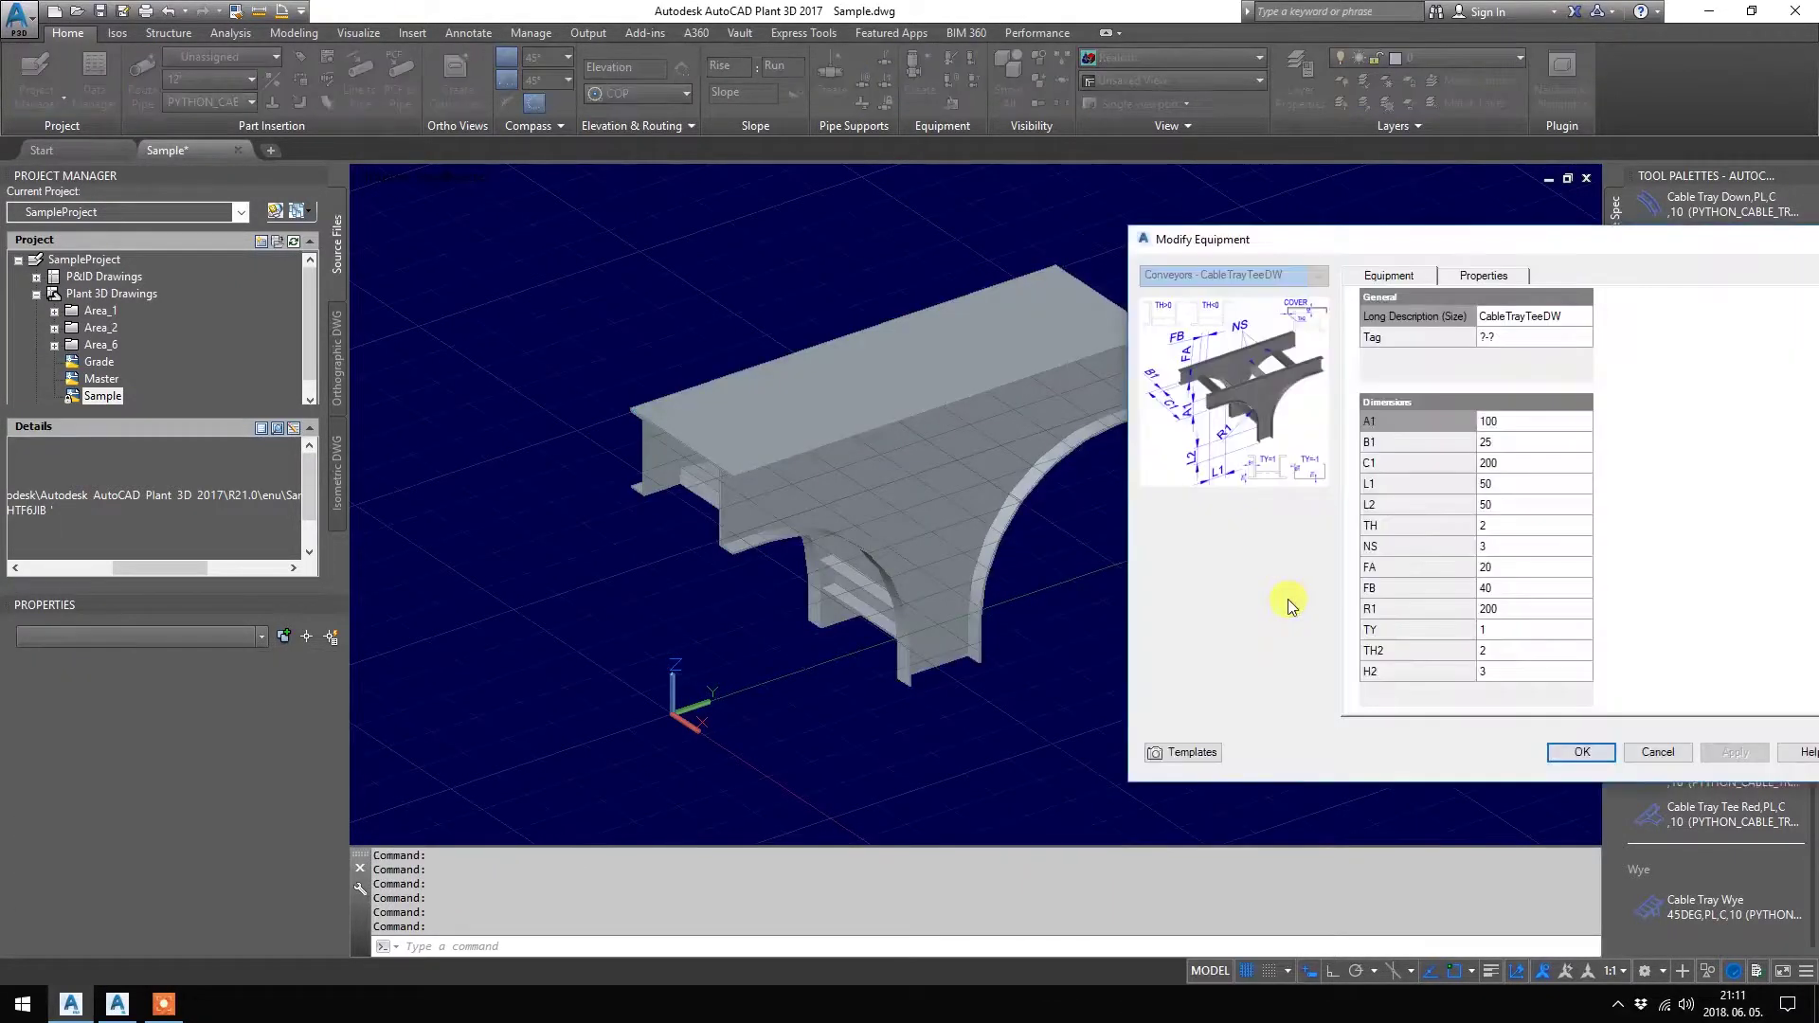
{"action": "left_click", "coordinate": [1535, 648]}
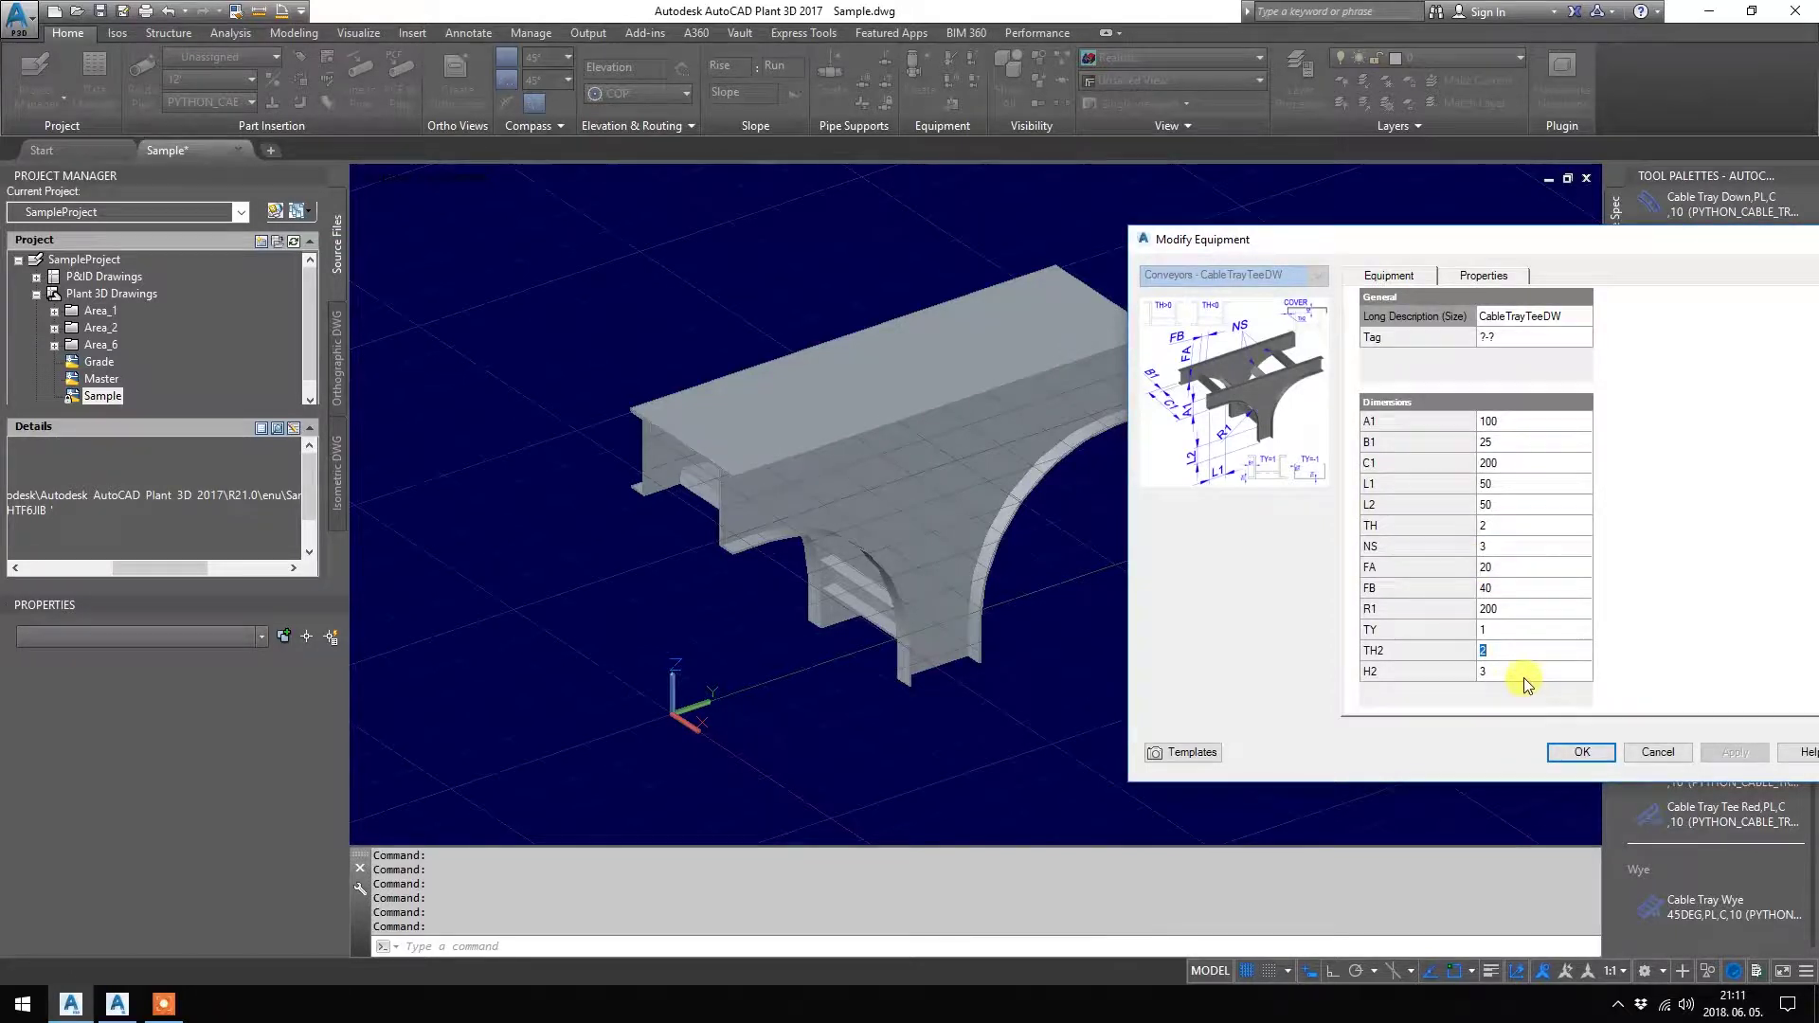
{"action": "mouse_move", "coordinate": [1379, 652]}
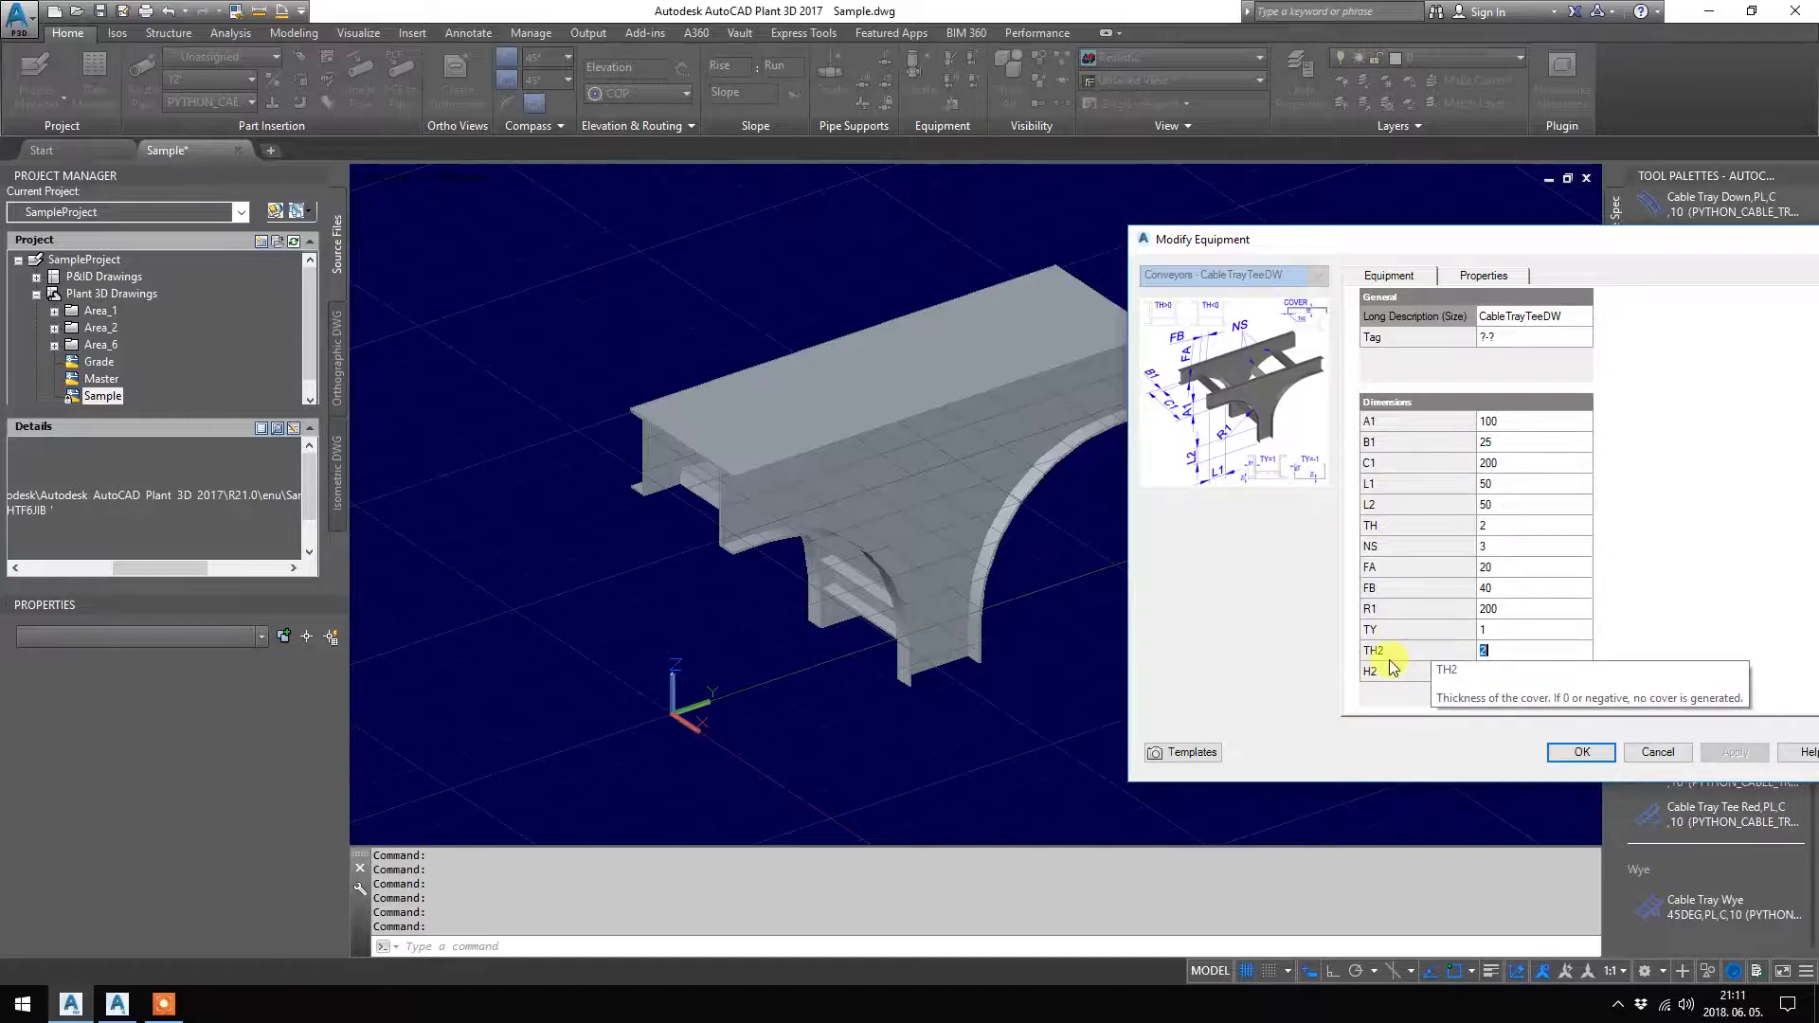
{"action": "type", "text": "0"}
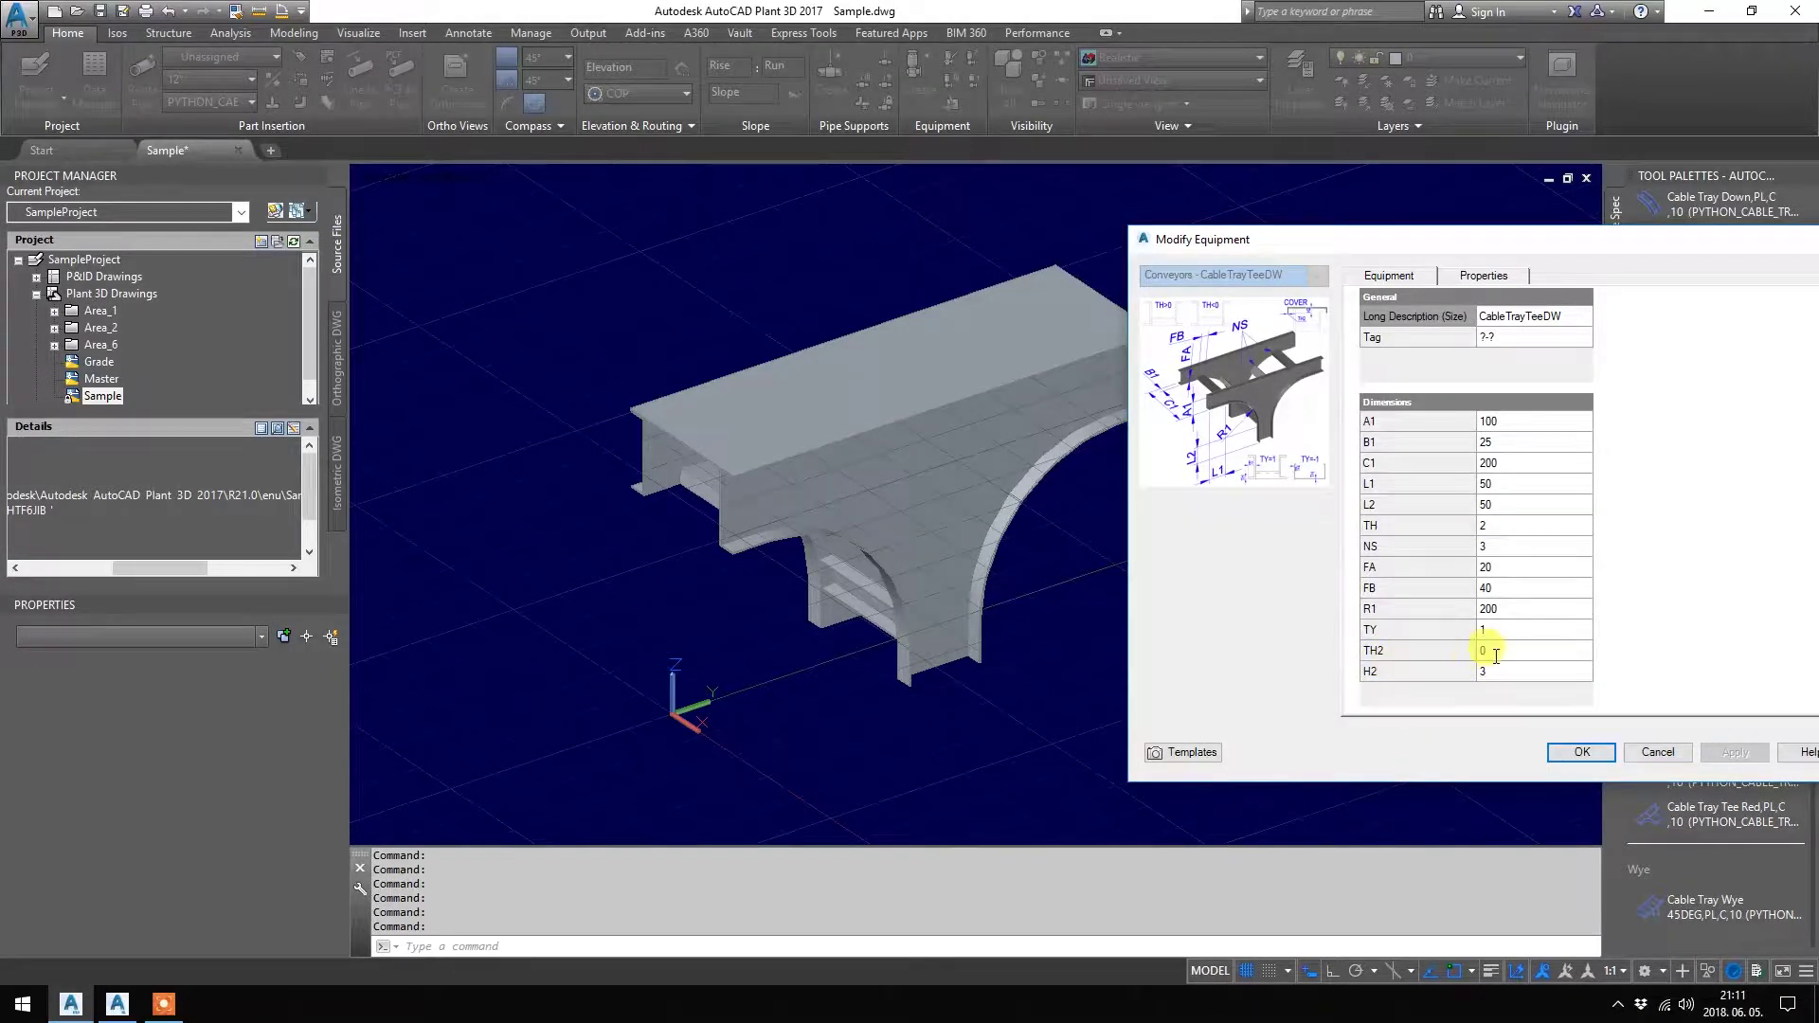
{"action": "left_click", "coordinate": [1579, 751]}
{"action": "middle_click_drag", "start_coordinate": [927, 326], "coordinate": [1477, 308], "text": "shift"}
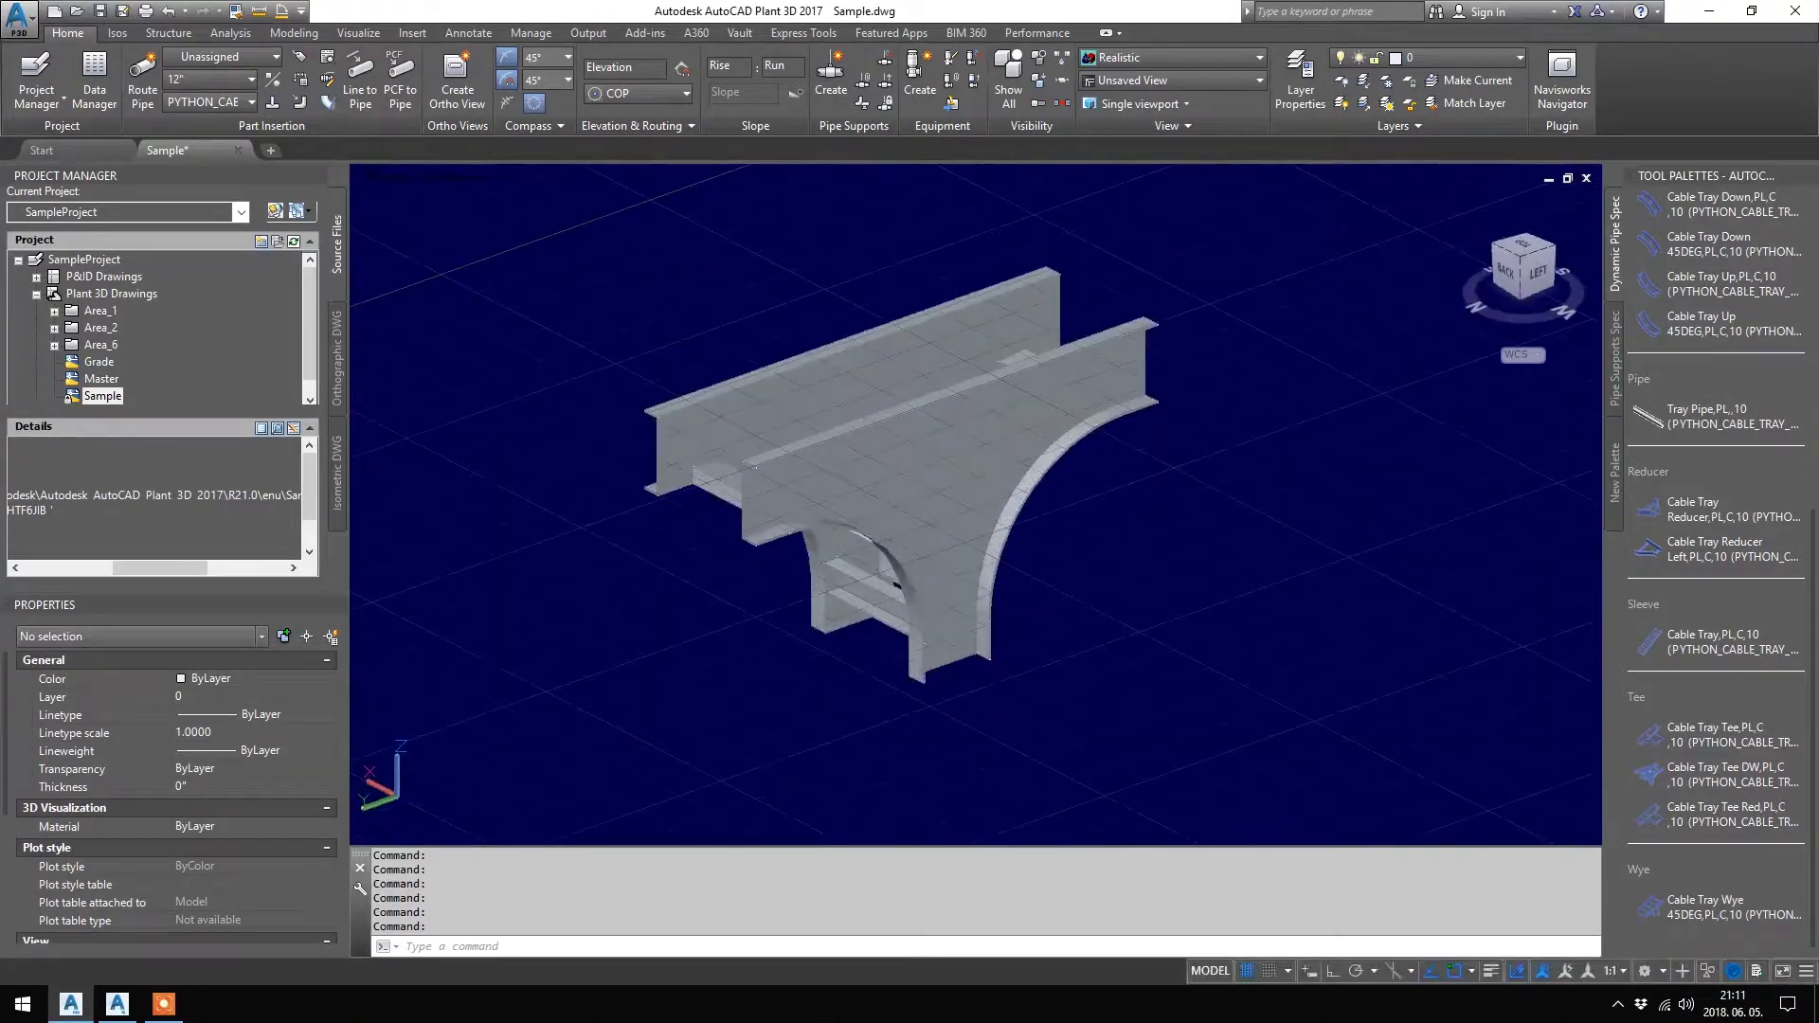
{"action": "middle_click_drag", "start_coordinate": [872, 411], "coordinate": [1047, 455], "text": "shift"}
{"action": "left_click", "coordinate": [1047, 454]}
{"action": "right_click", "coordinate": [1055, 454]}
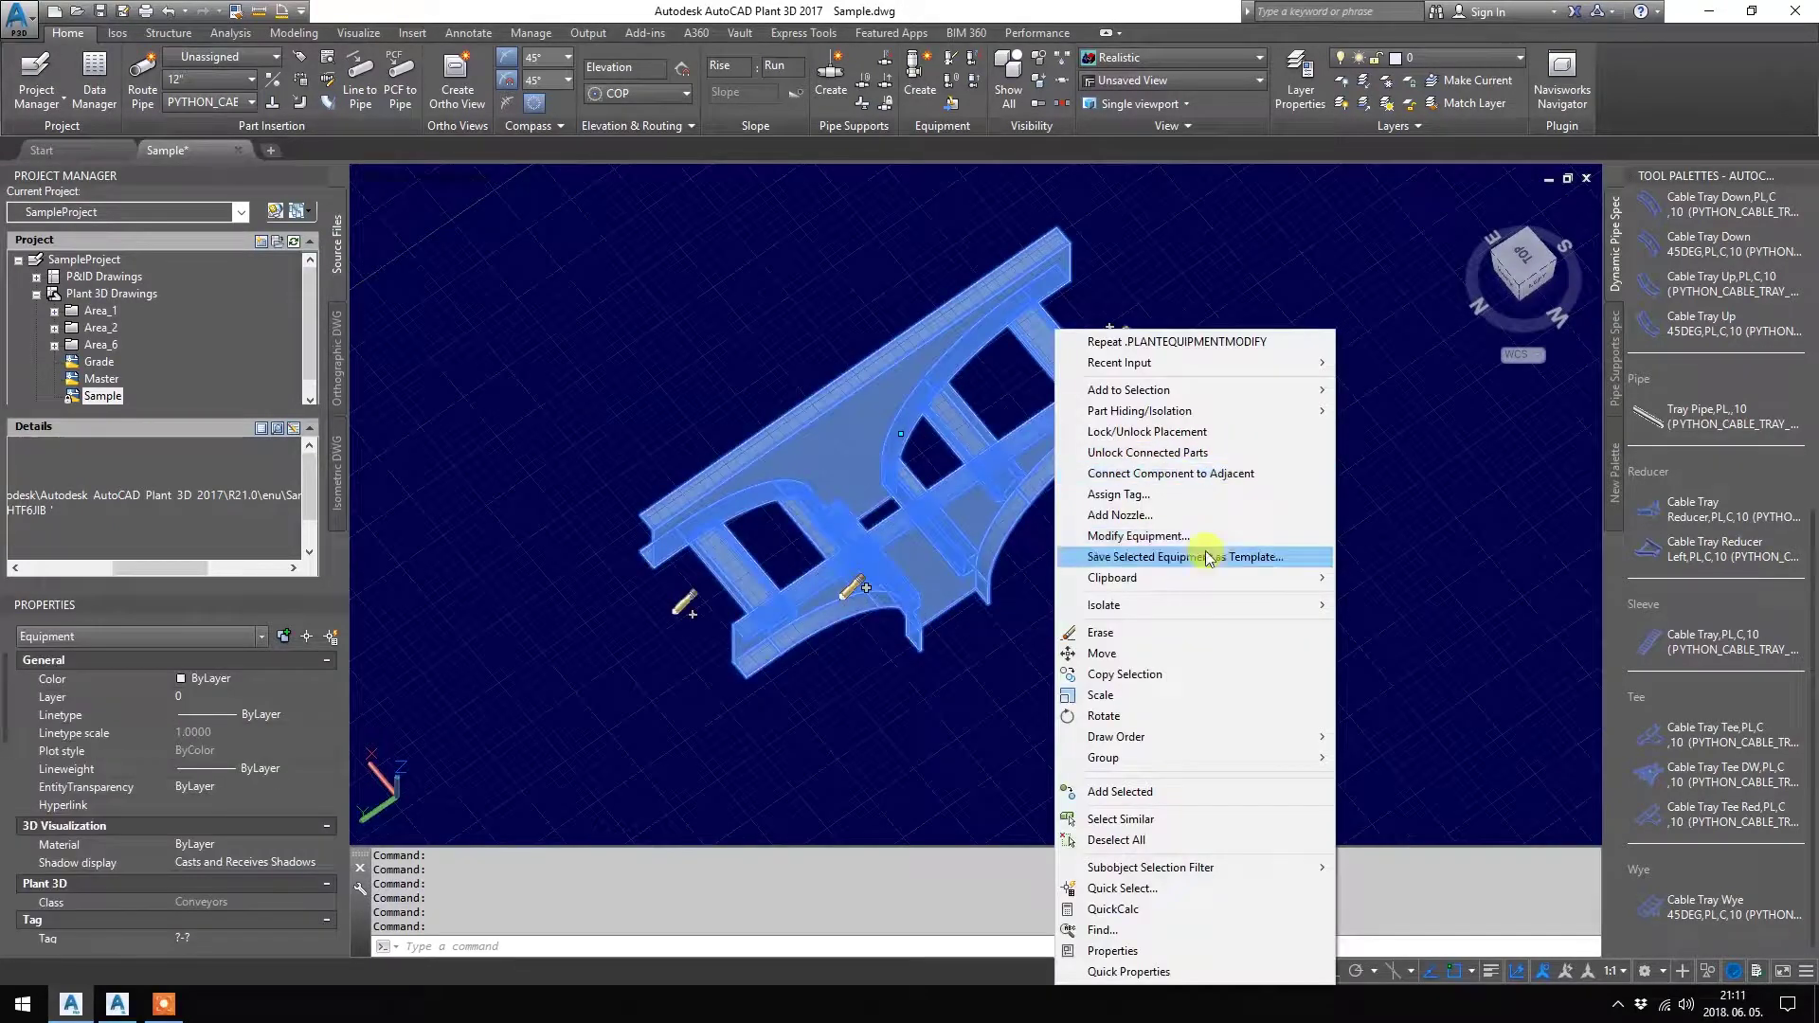
{"action": "key", "text": "Escape"}
{"action": "key", "text": "Escape"}
{"action": "left_click", "coordinate": [1137, 501]}
{"action": "key", "text": "Escape"}
Set the cable tray tee's TY parameter to -1 and apply the change
{"action": "left_click", "coordinate": [961, 472]}
{"action": "right_click", "coordinate": [1059, 327]}
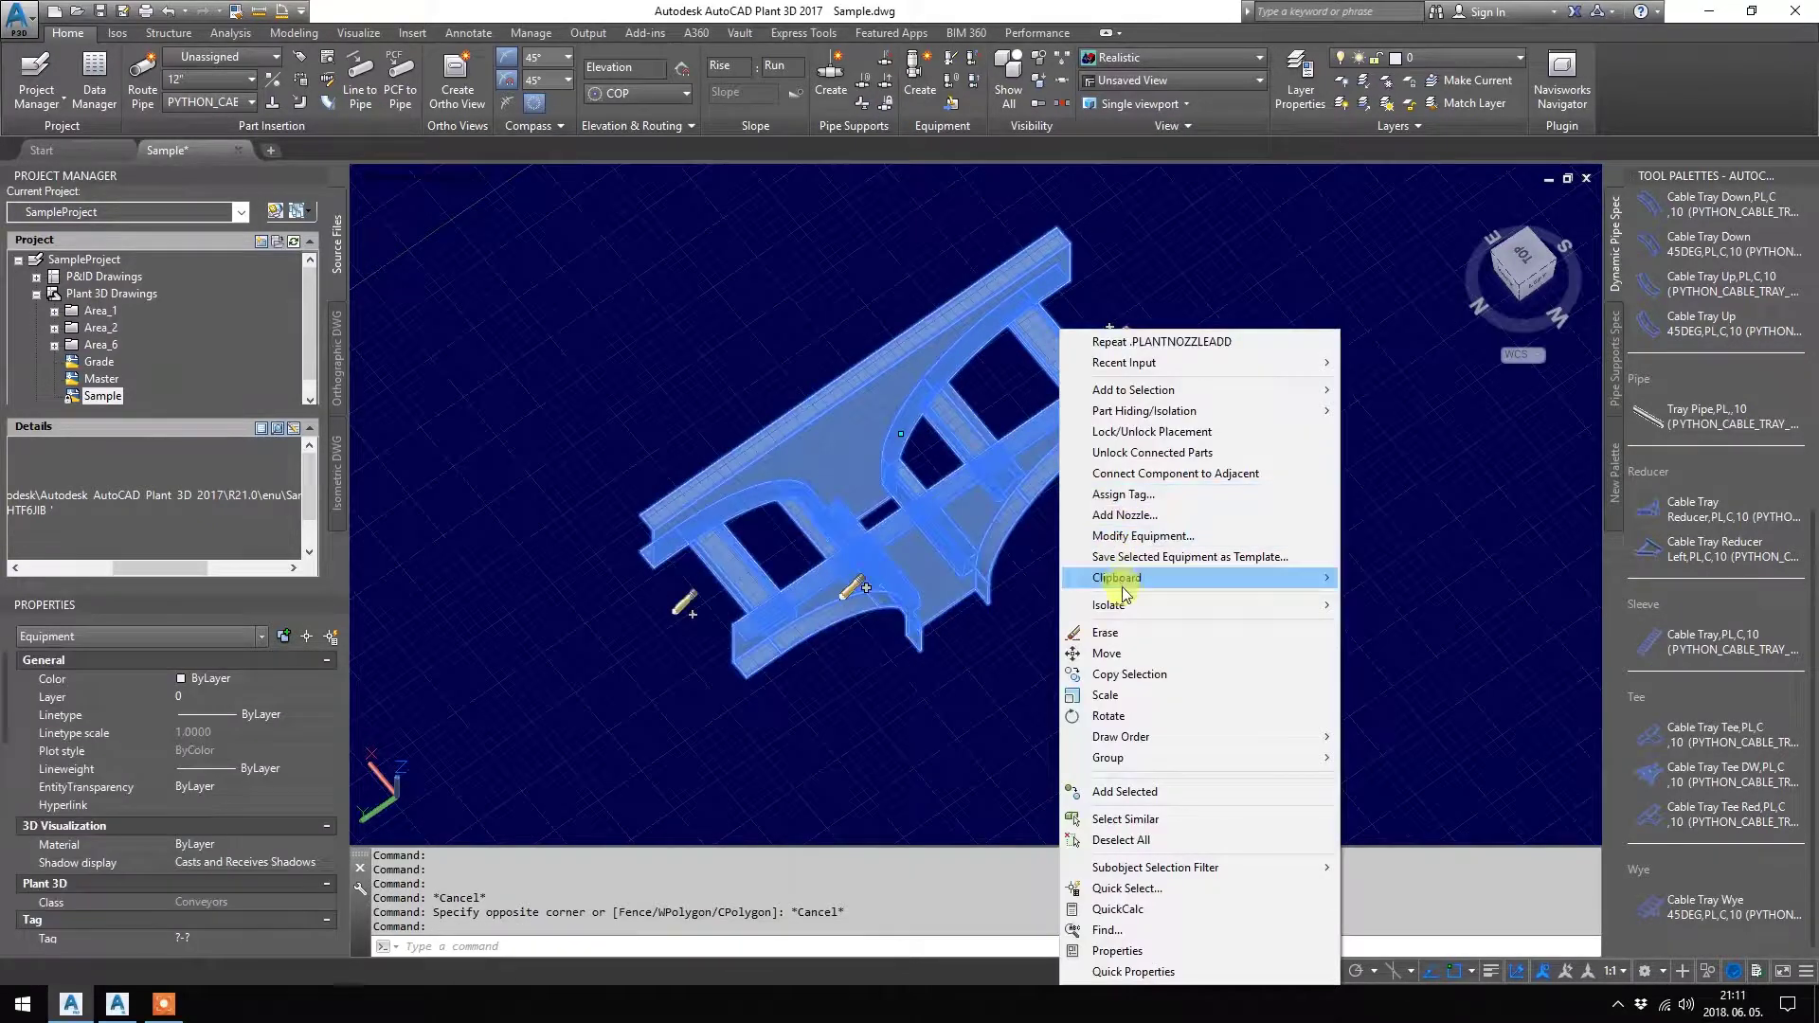
{"action": "left_click", "coordinate": [1154, 536]}
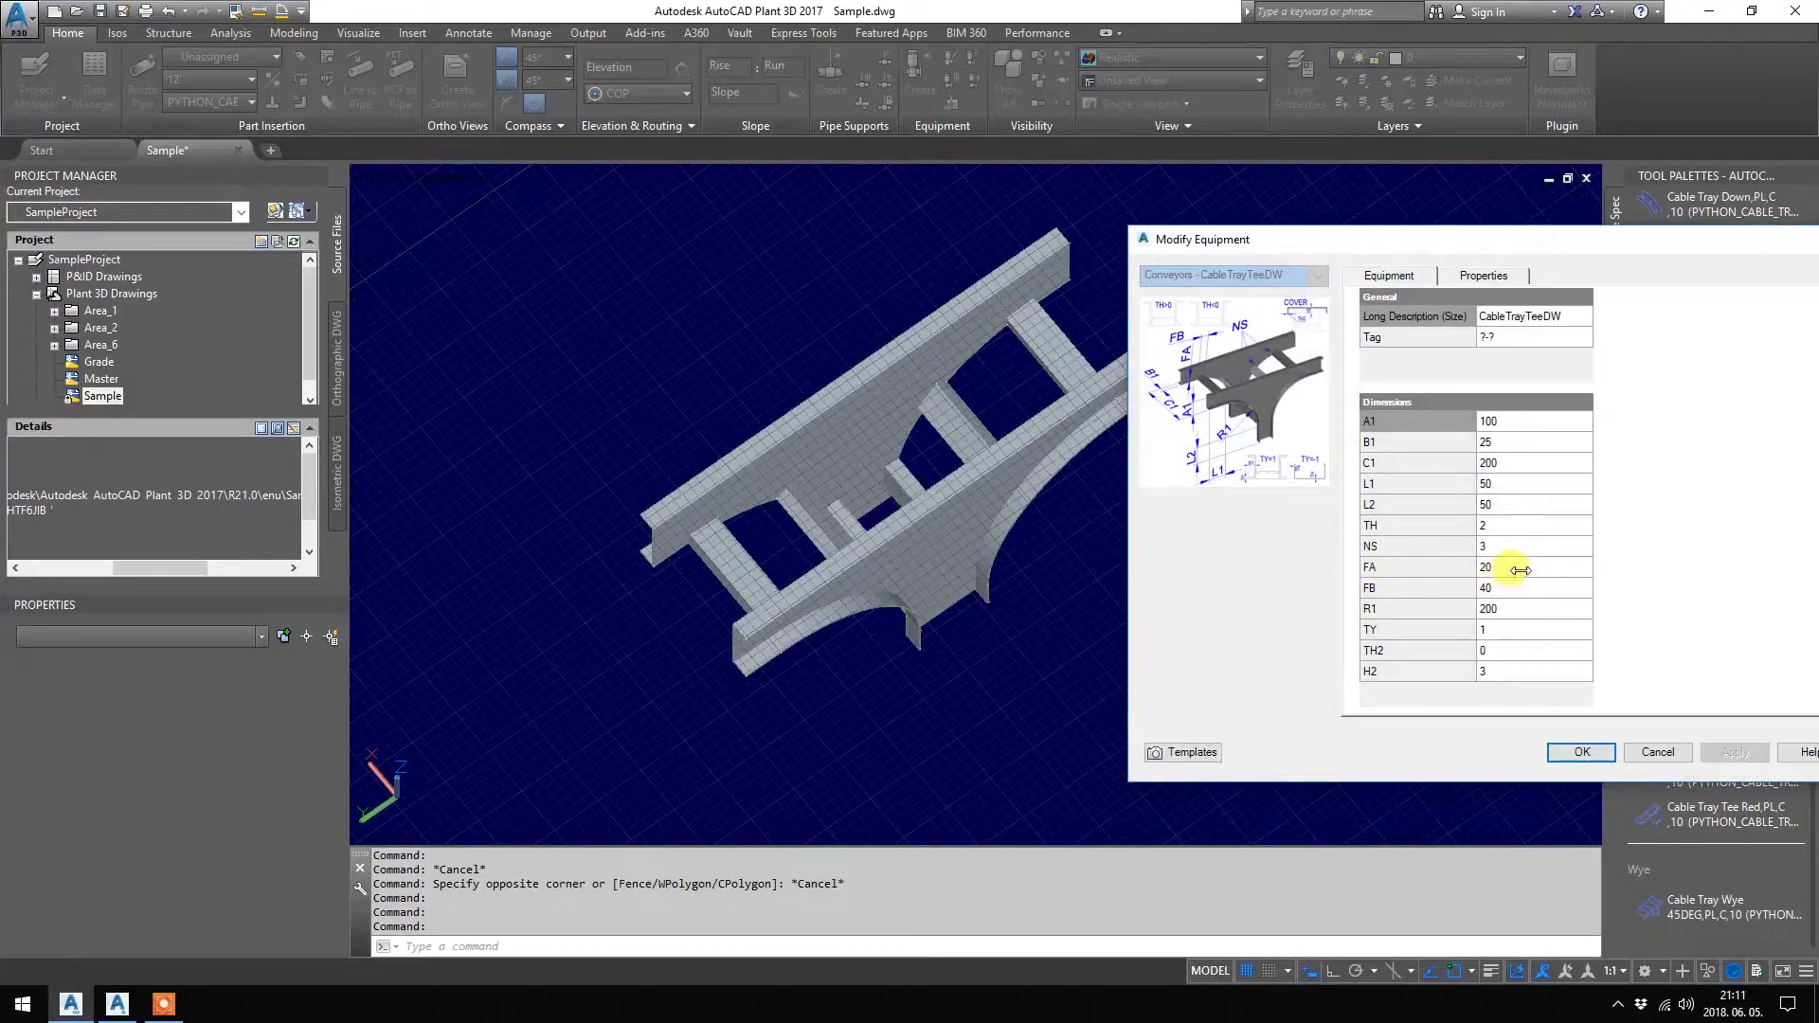
{"action": "left_click", "coordinate": [1510, 631]}
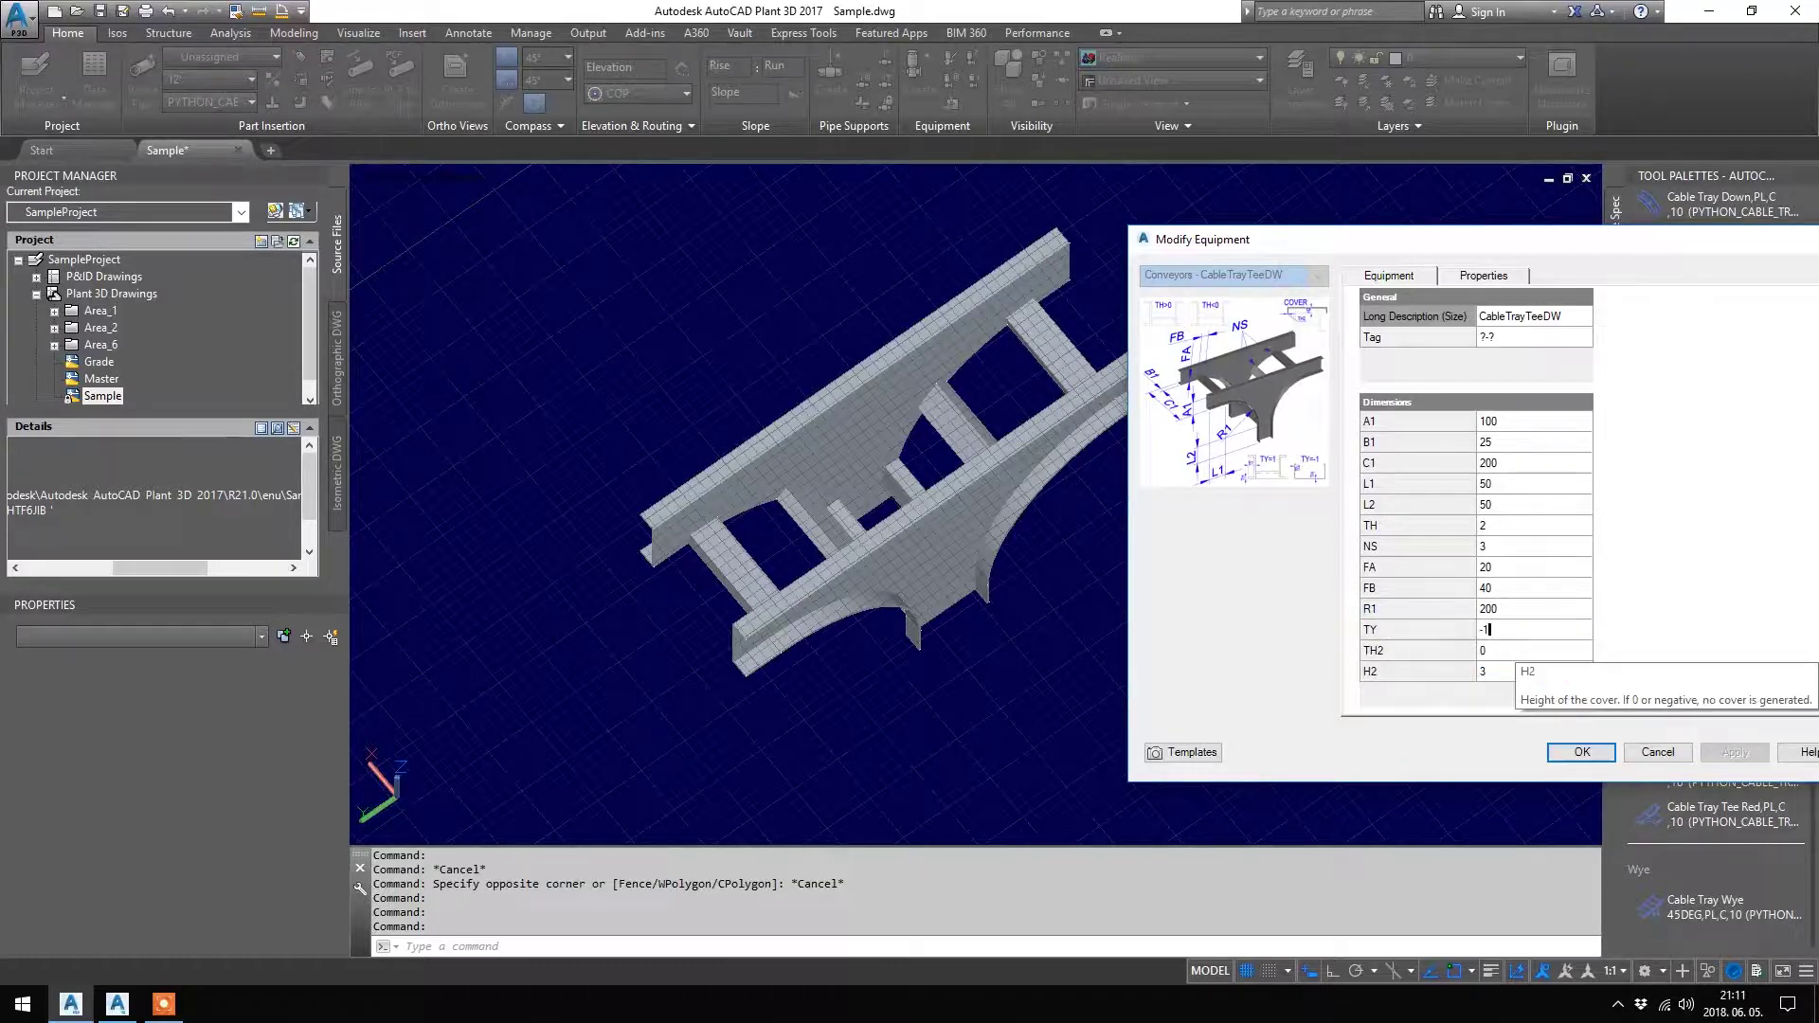
{"action": "left_click", "coordinate": [1525, 609]}
{"action": "left_click", "coordinate": [1734, 752]}
{"action": "left_click", "coordinate": [1579, 752]}
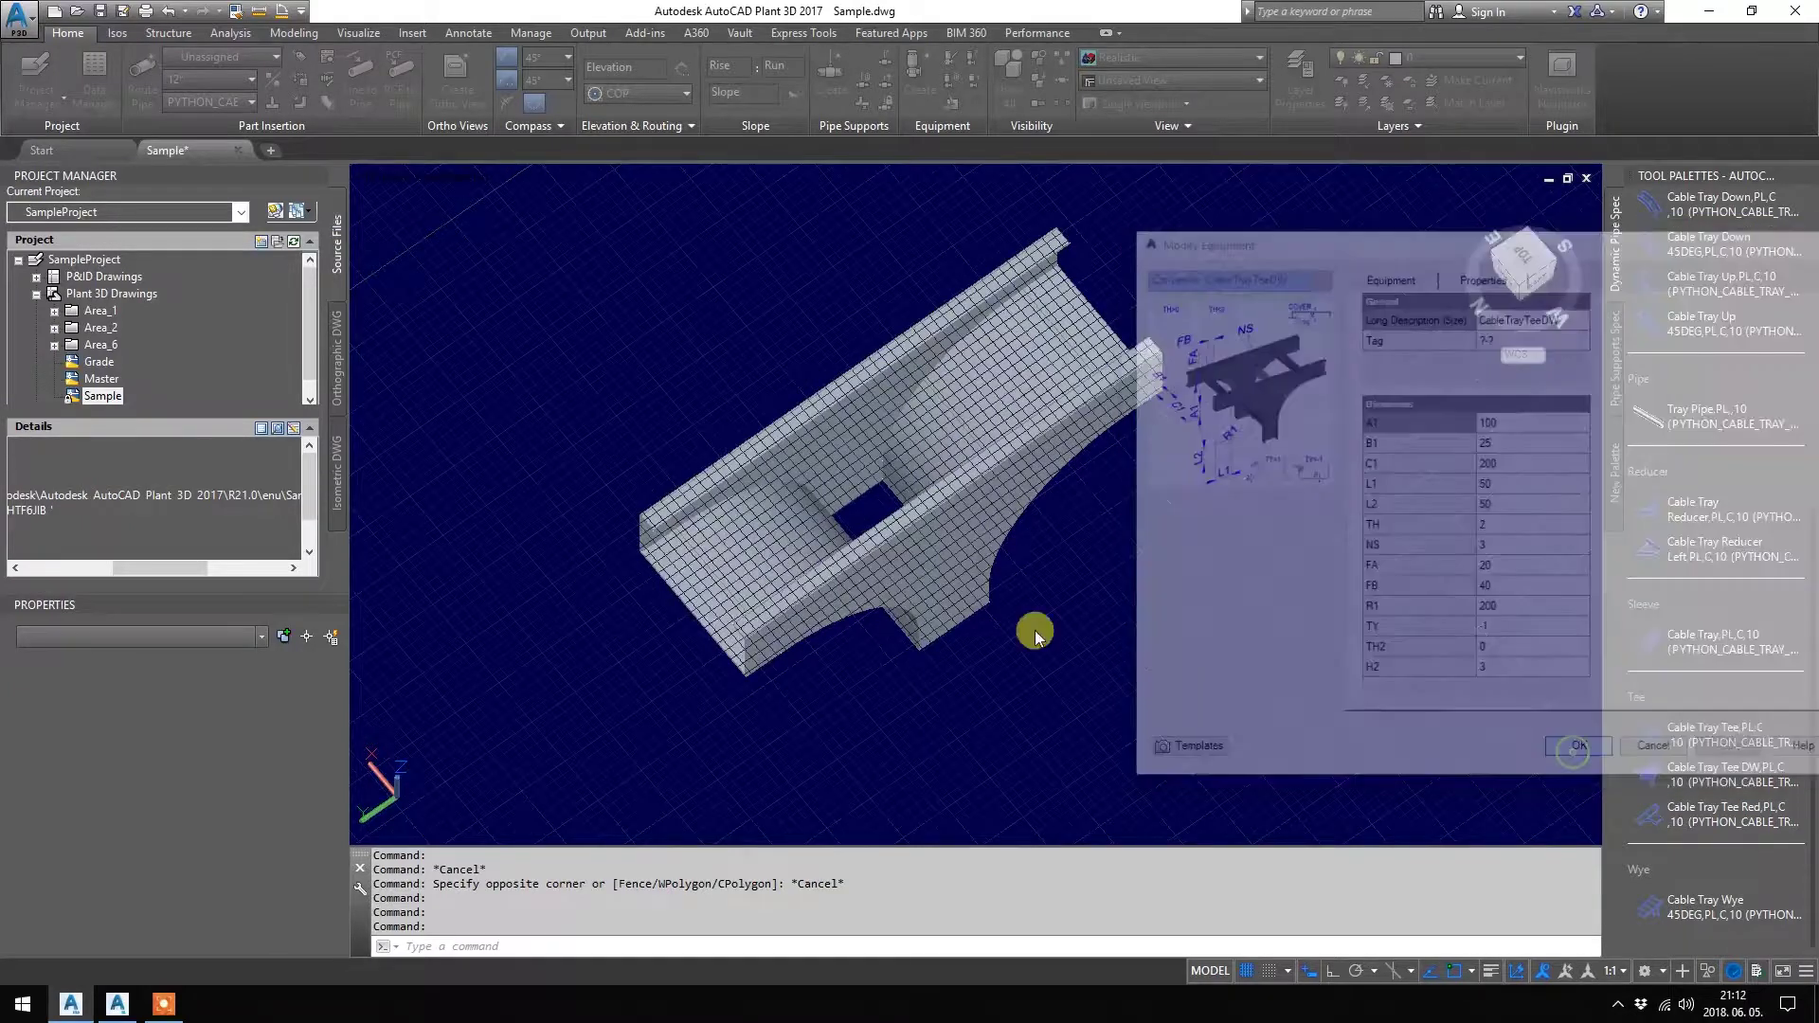
Set the cable tray tee's TY parameter to 1 to give it ladder rungs
{"action": "middle_click_drag", "start_coordinate": [1035, 636], "coordinate": [1032, 515], "text": "shift"}
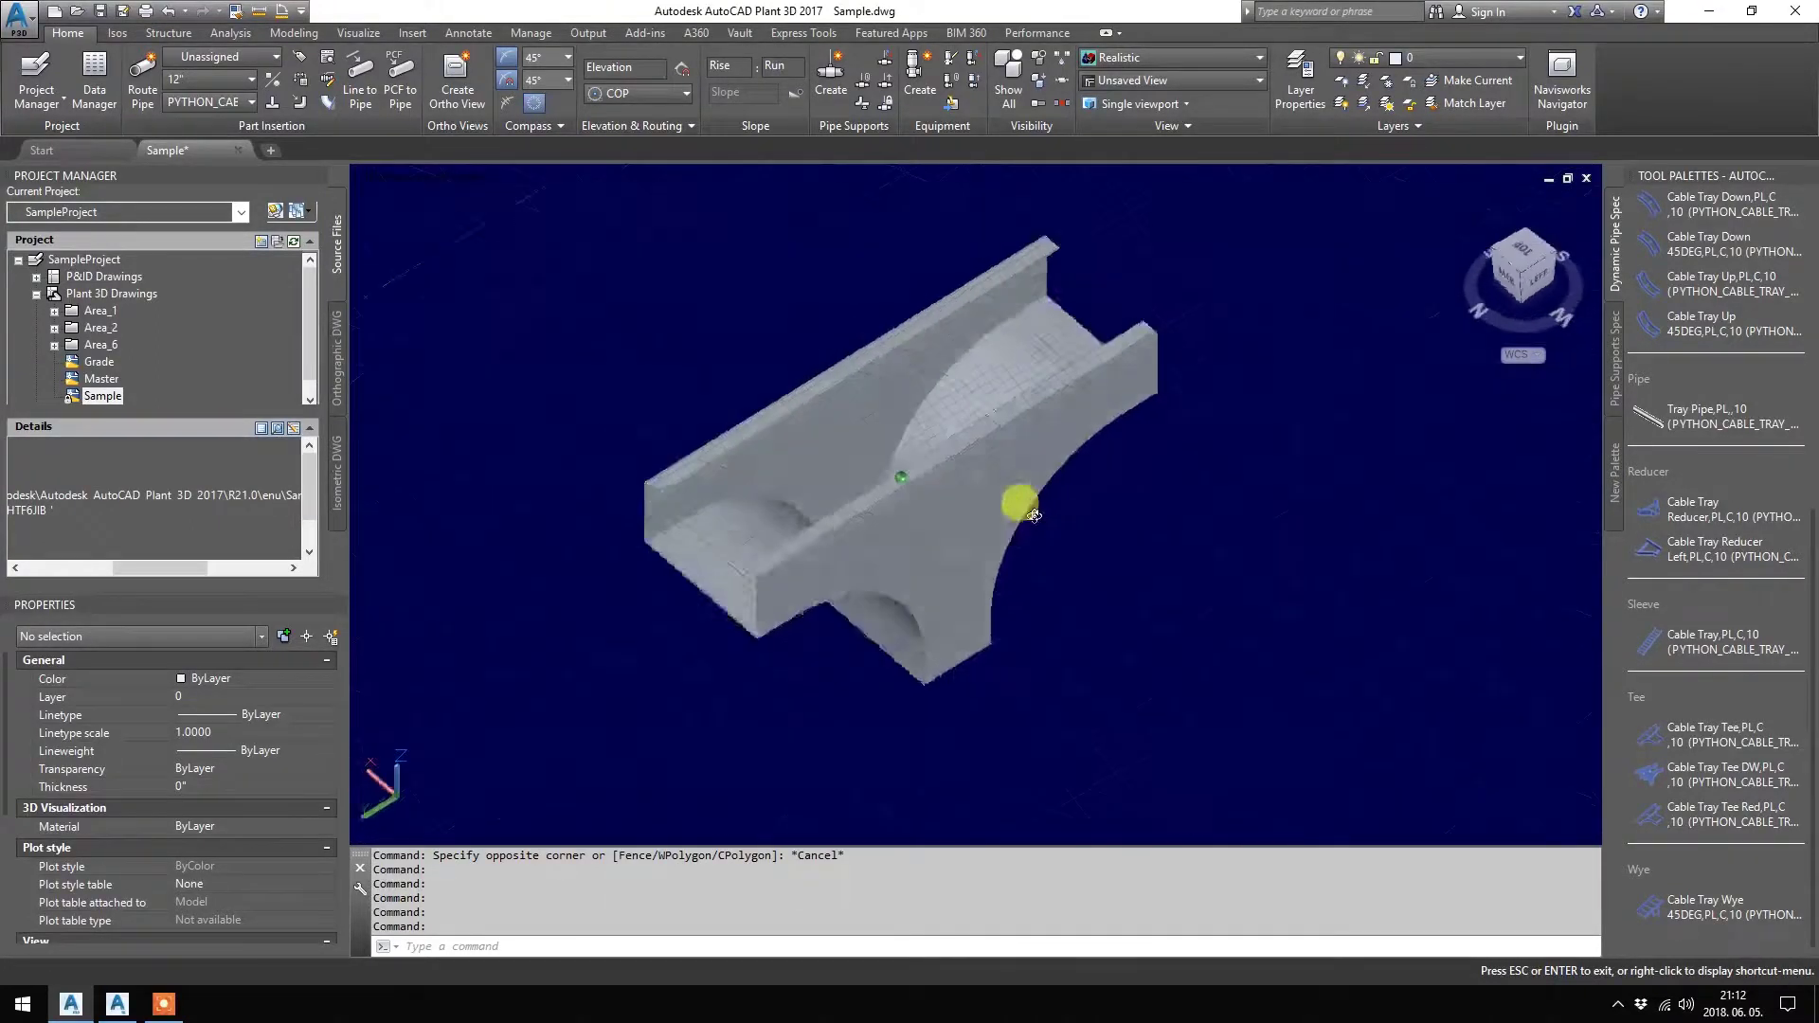
{"action": "left_click", "coordinate": [888, 438]}
{"action": "right_click", "coordinate": [888, 438]}
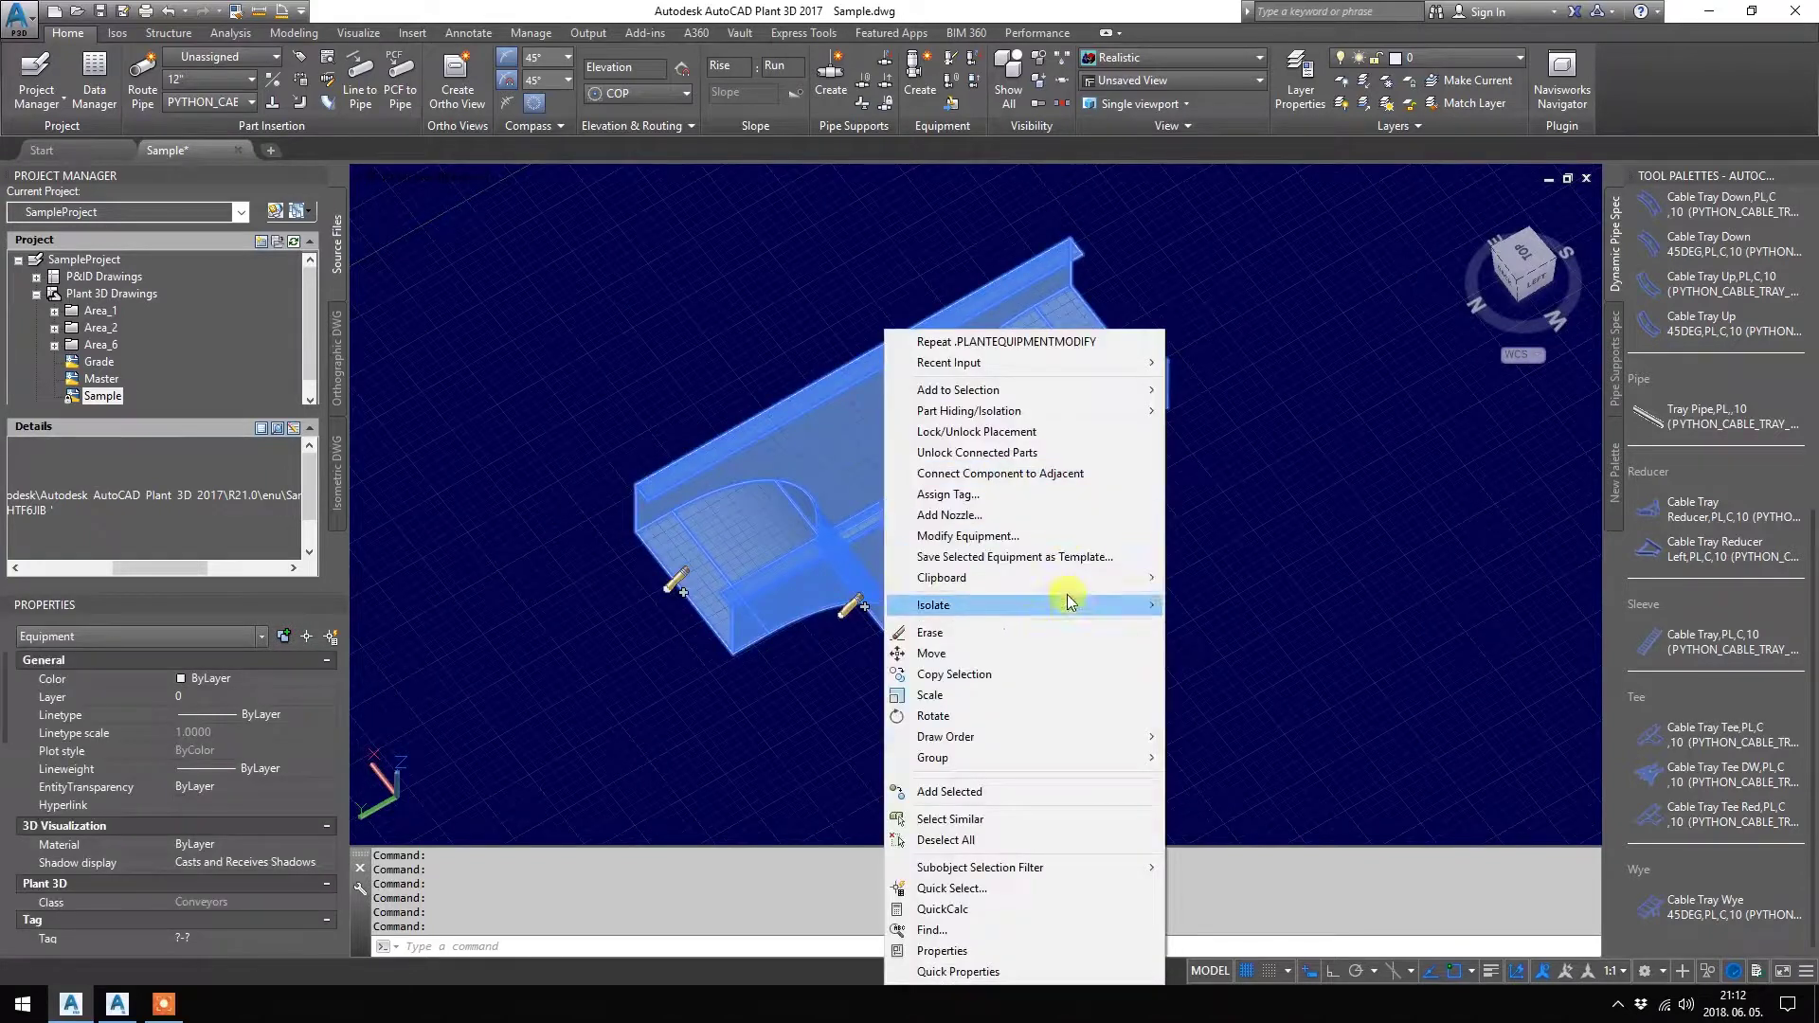
{"action": "left_click", "coordinate": [1059, 537]}
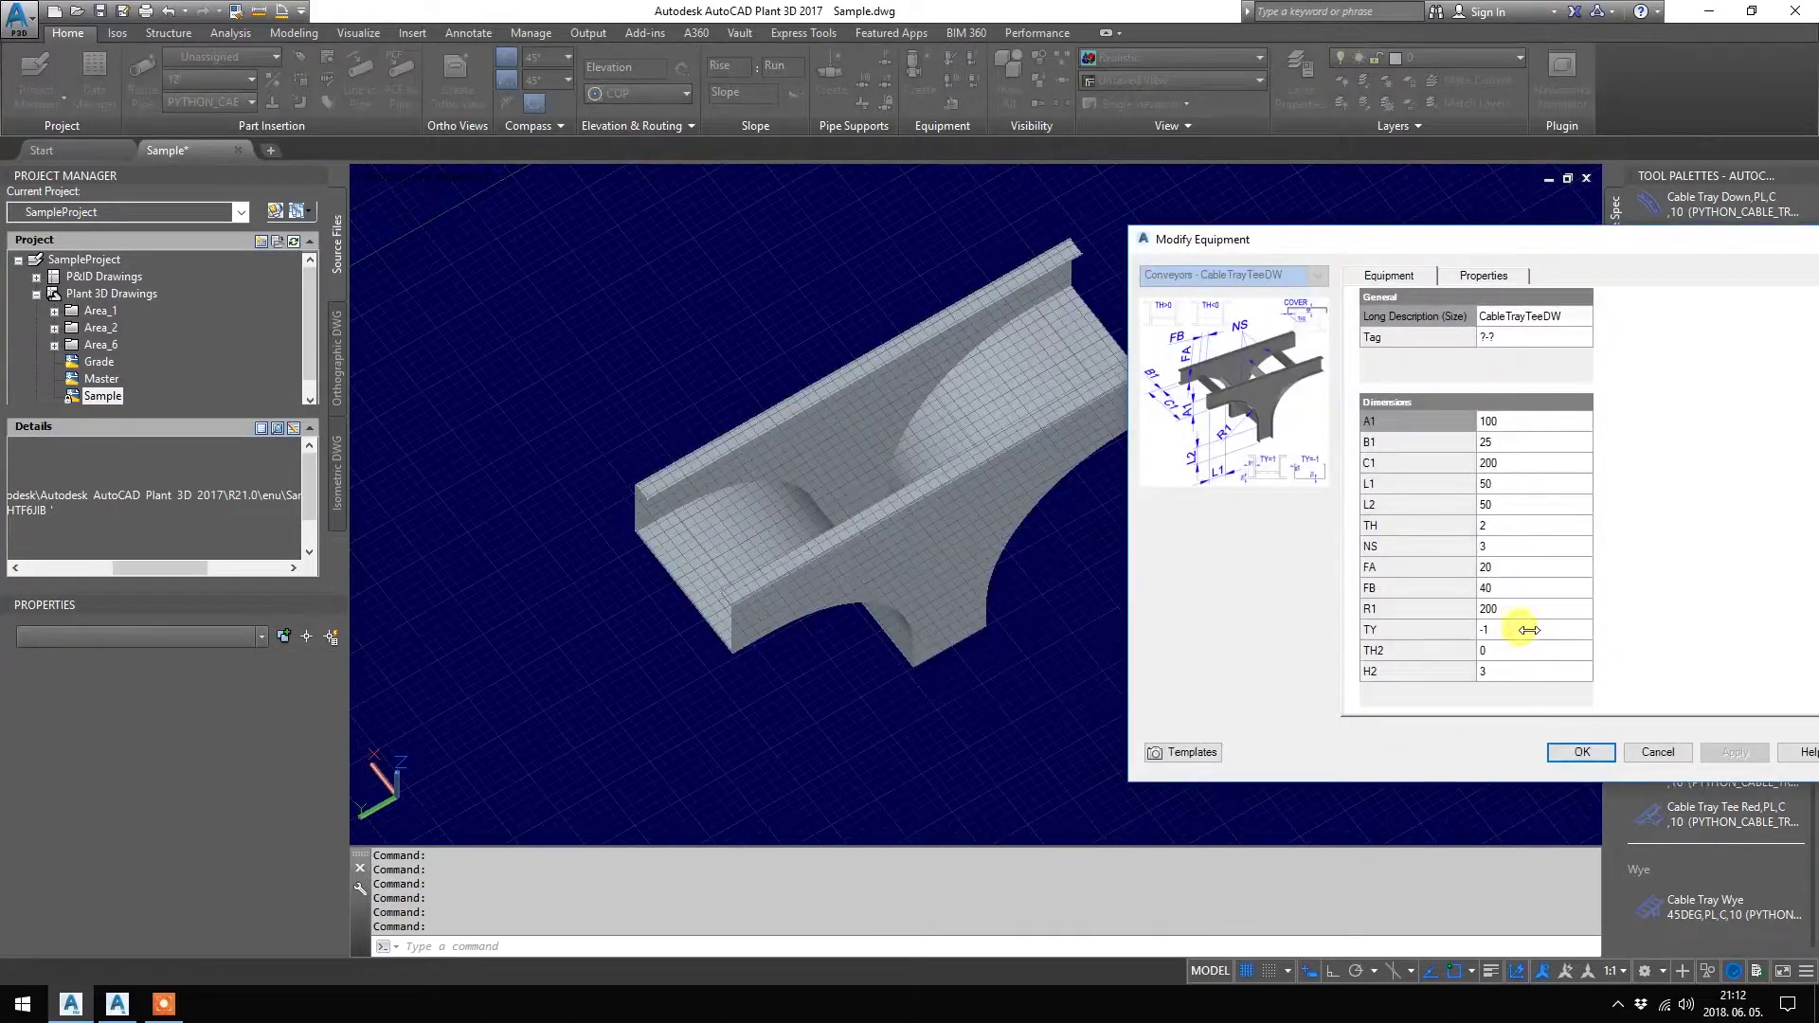
{"action": "left_click", "coordinate": [1529, 630]}
{"action": "type", "text": "1"}
{"action": "left_click", "coordinate": [1536, 565]}
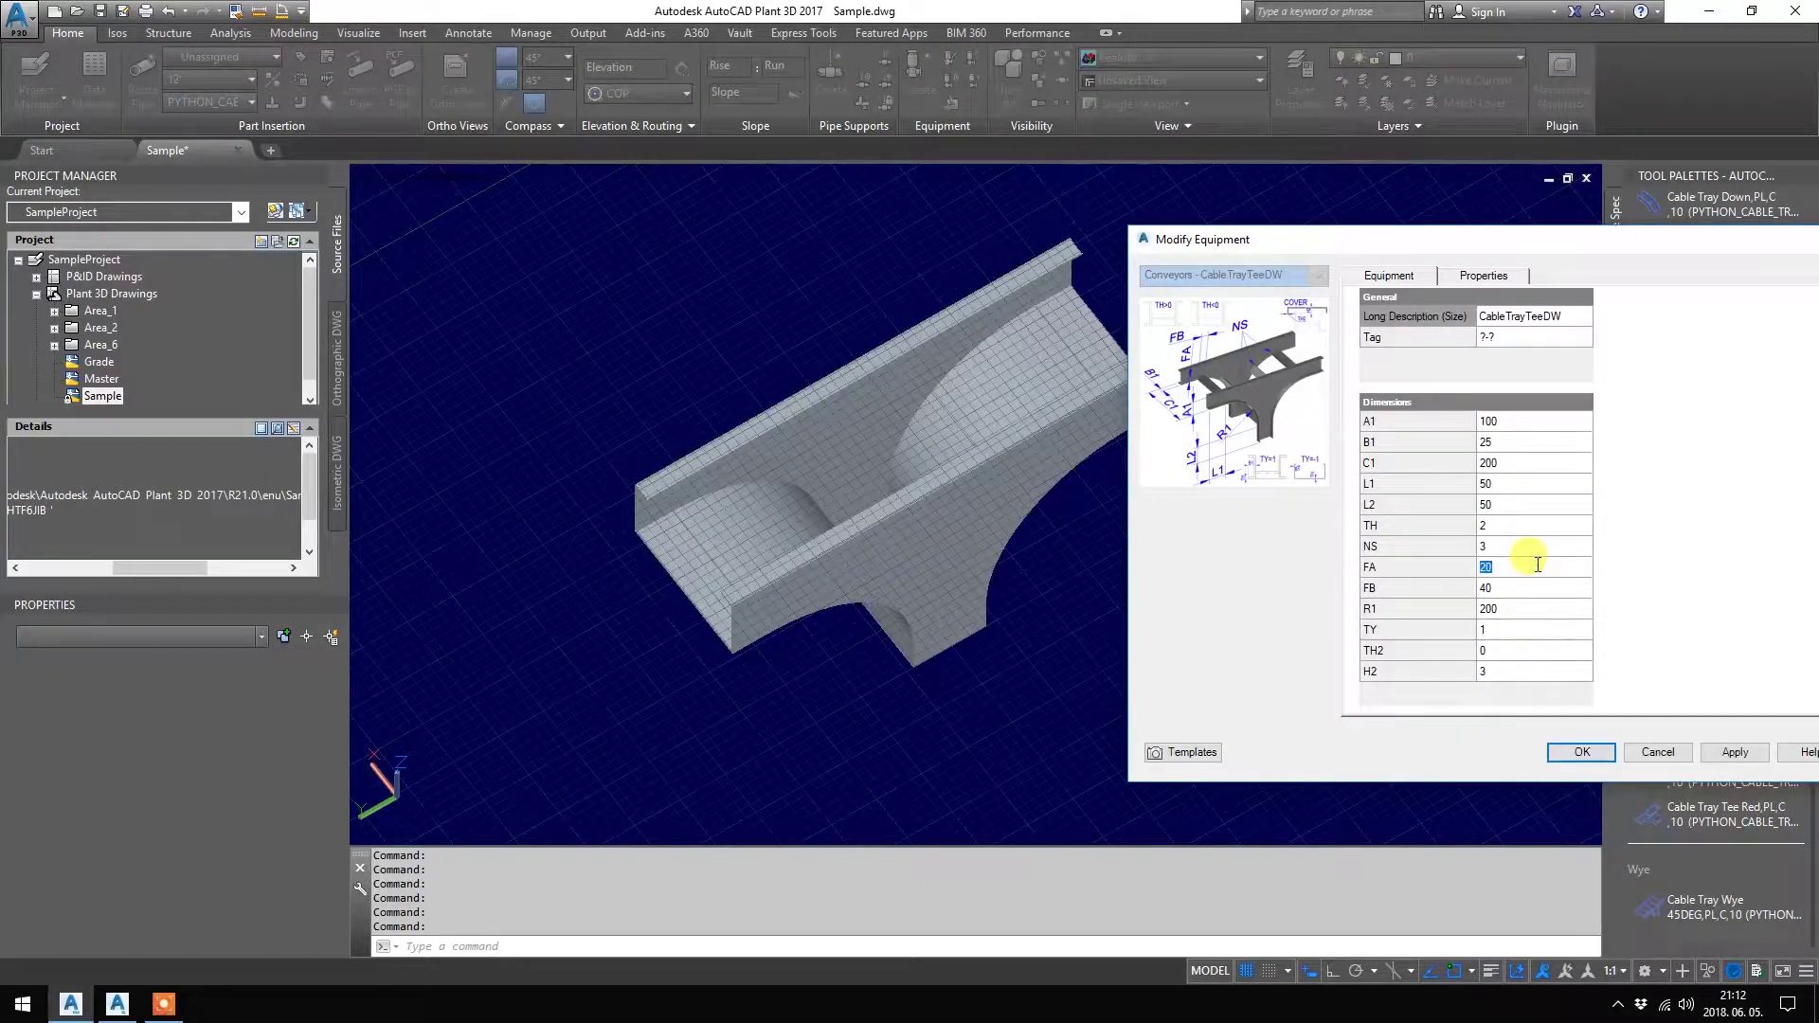
{"action": "left_click", "coordinate": [1608, 759]}
Set the cable tray tee's TH dimension to 1 and accept the equipment change
{"action": "middle_click_drag", "start_coordinate": [938, 407], "coordinate": [963, 228], "text": "shift"}
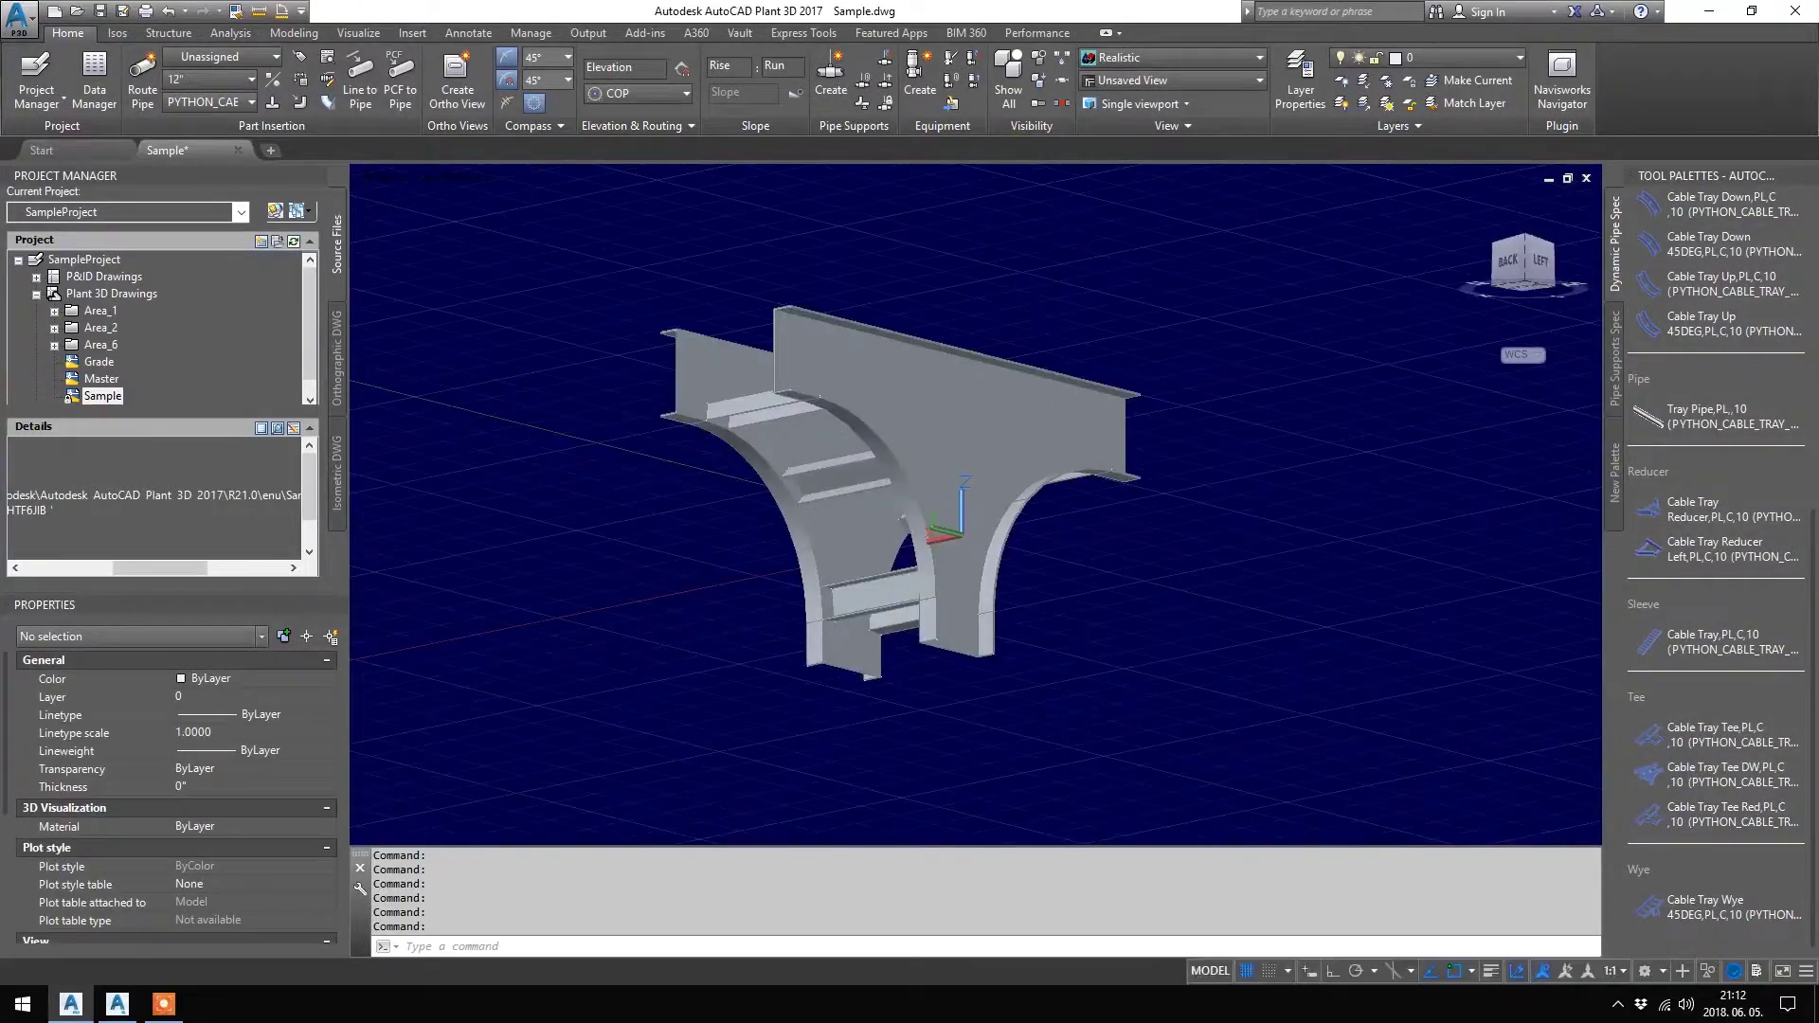
{"action": "left_click", "coordinate": [922, 435]}
{"action": "right_click", "coordinate": [1061, 329]}
{"action": "left_click", "coordinate": [1184, 536]}
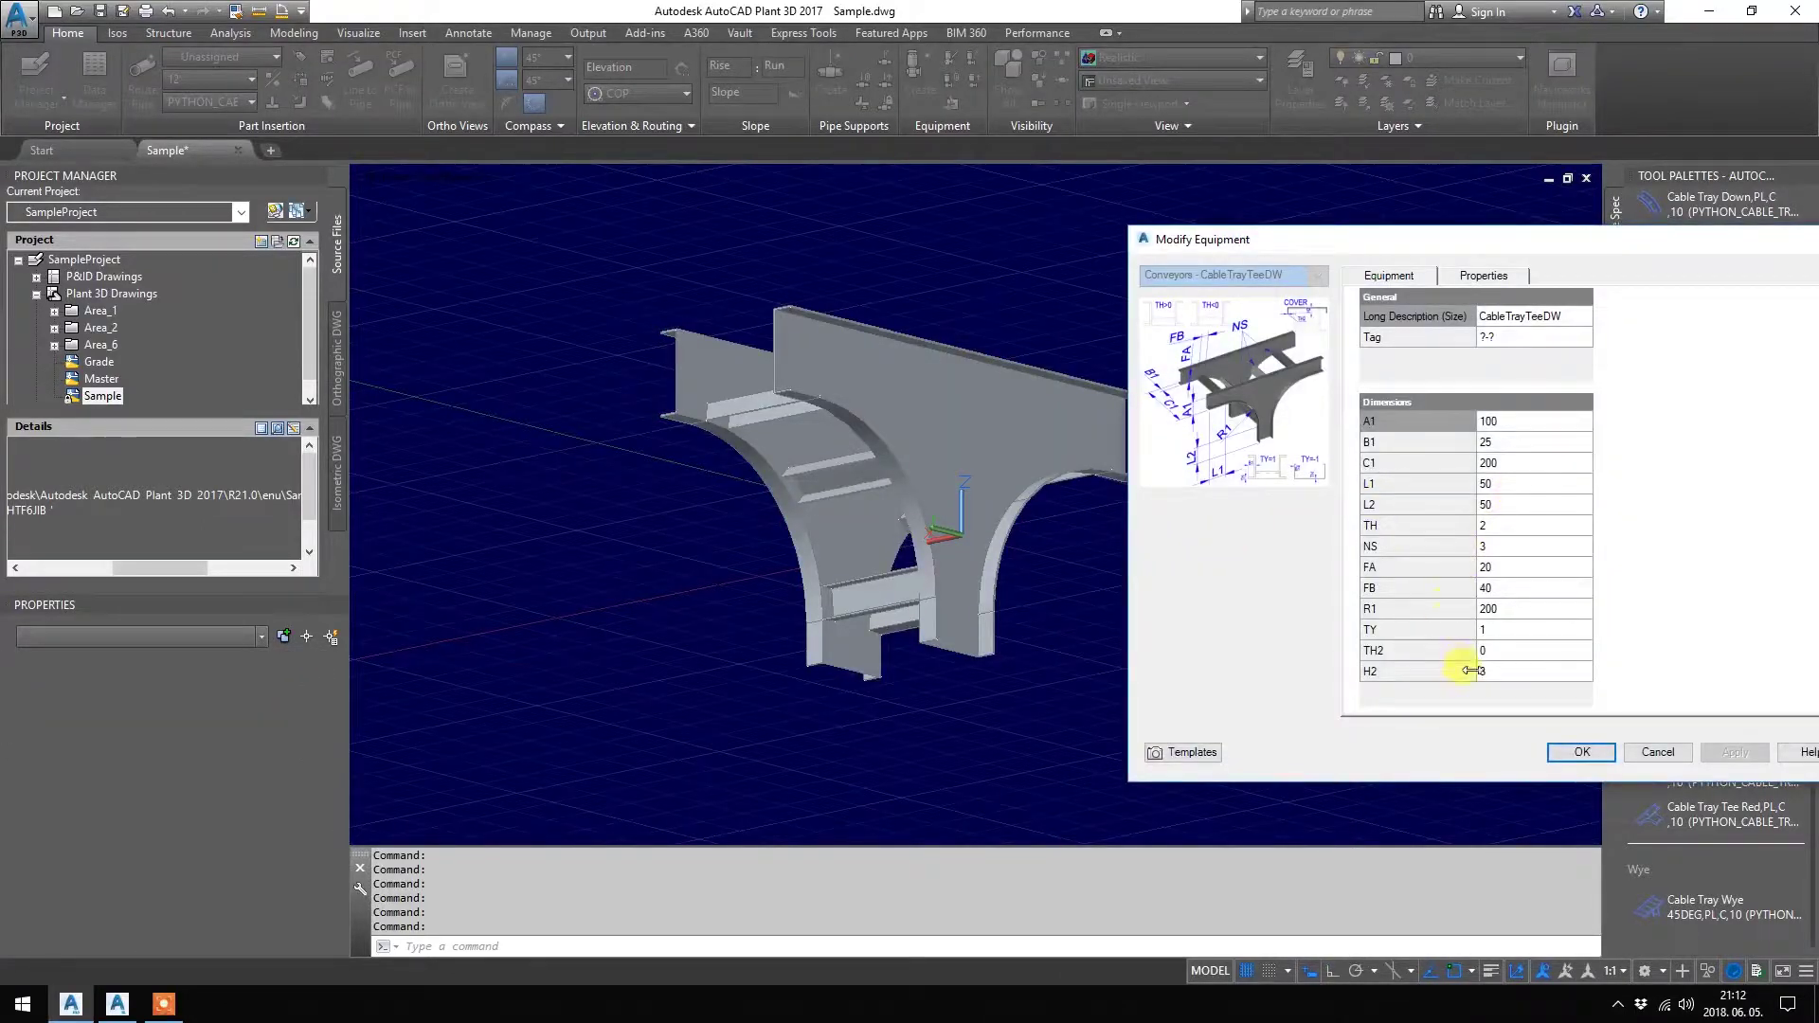
{"action": "double_click", "coordinate": [1503, 523]}
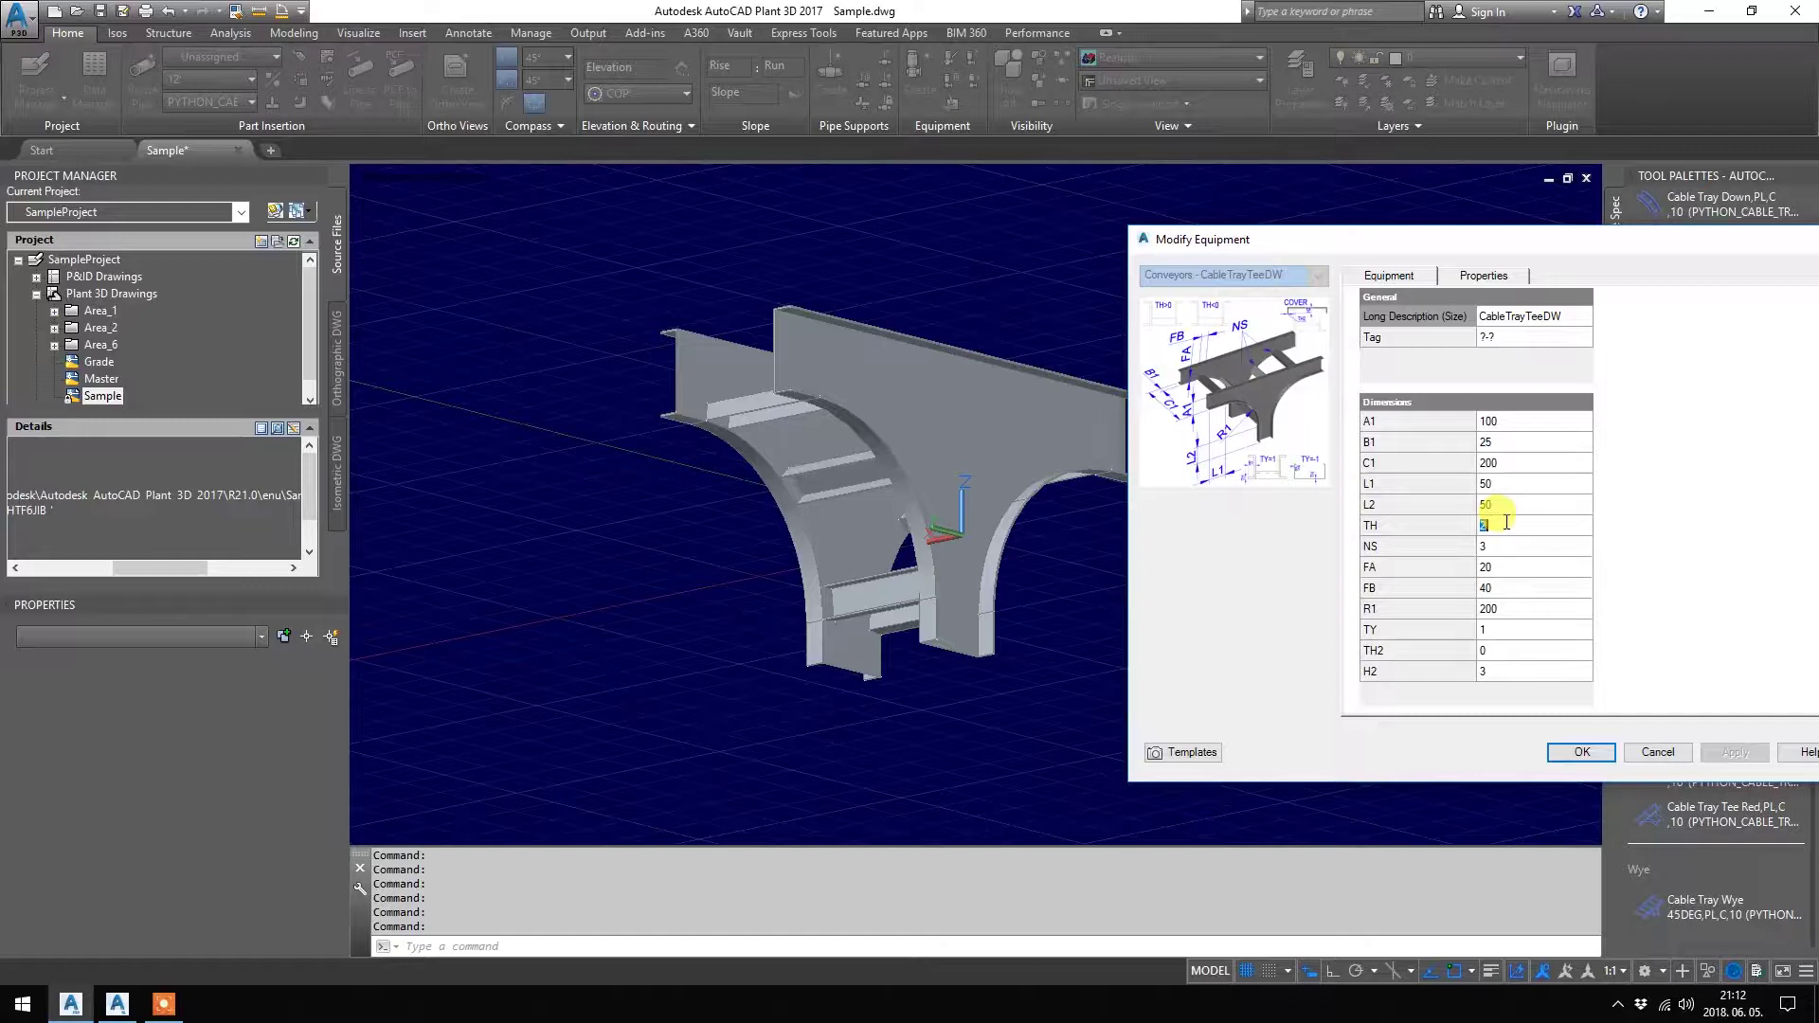
{"action": "type", "text": "1"}
{"action": "left_click", "coordinate": [1580, 753]}
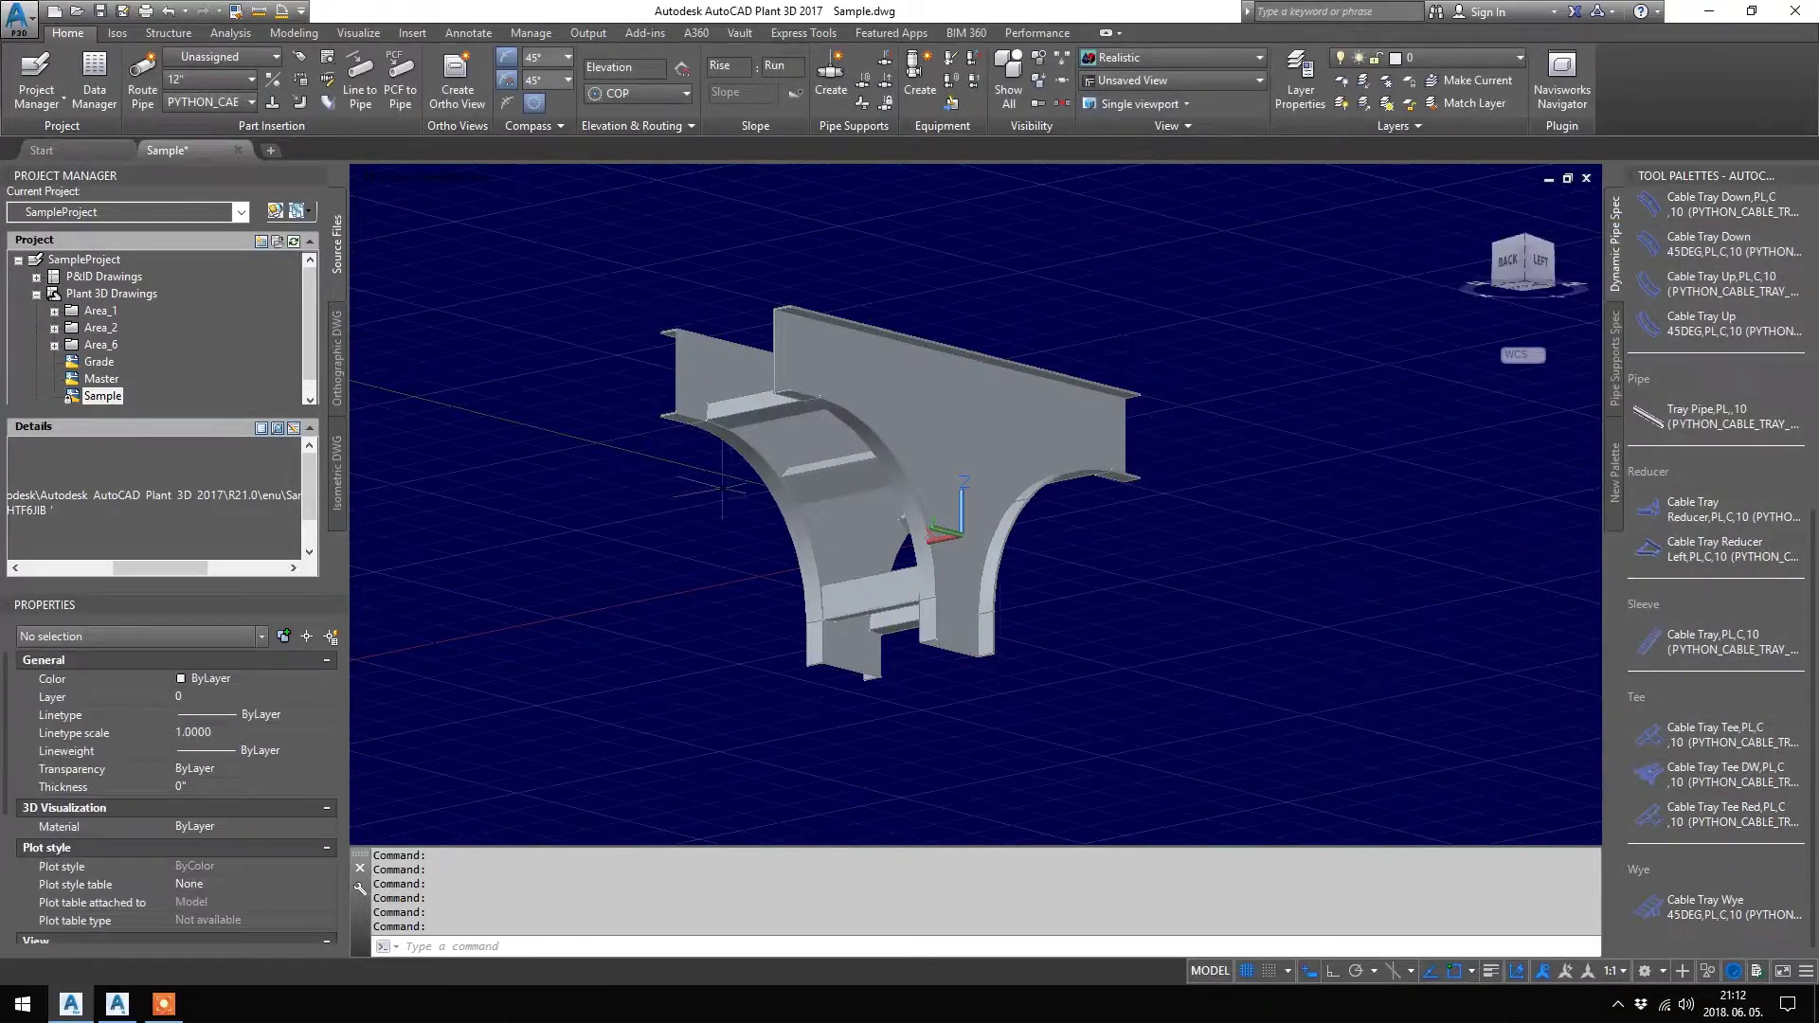
Examine the cable tray tee from several angles and review its equipment dimensions, including the description of the NS parameter
{"action": "scroll", "coordinate": [721, 490], "scroll_direction": "up", "scroll_amount": 3}
{"action": "middle_click_drag", "start_coordinate": [1023, 303], "coordinate": [1013, 488], "text": "shift"}
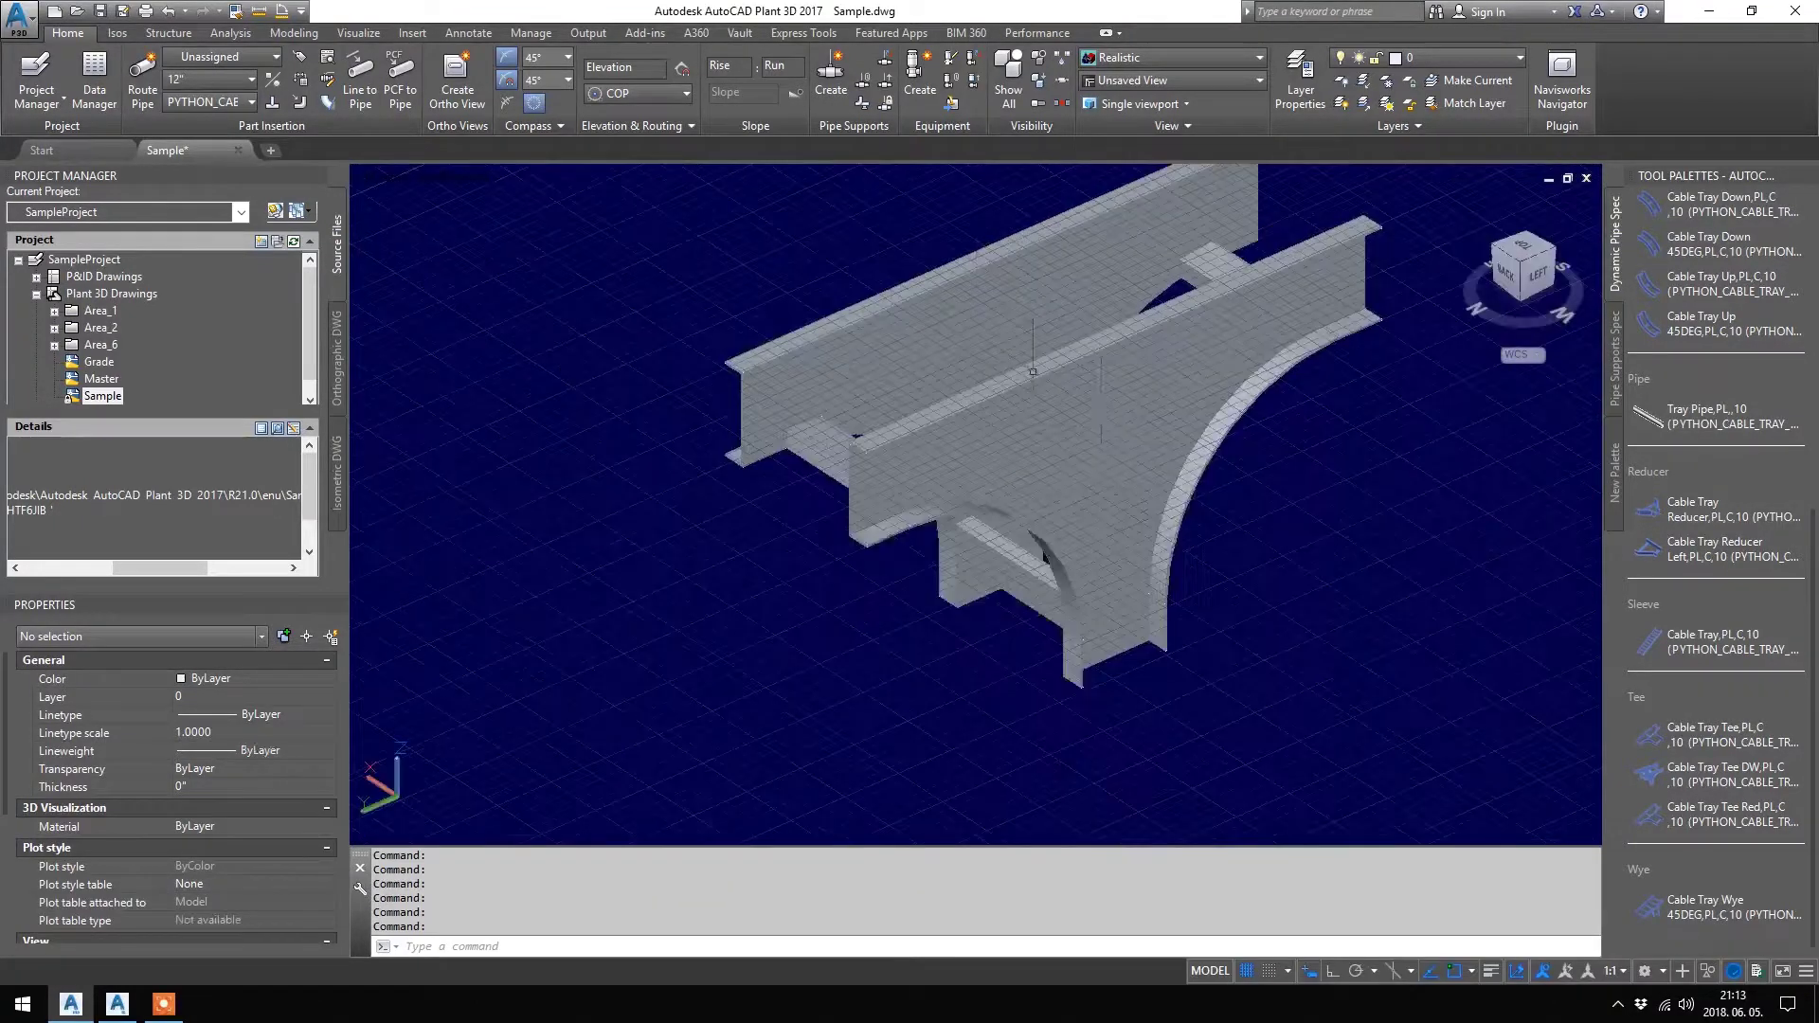
{"action": "left_click", "coordinate": [1107, 432]}
{"action": "right_click", "coordinate": [1320, 488]}
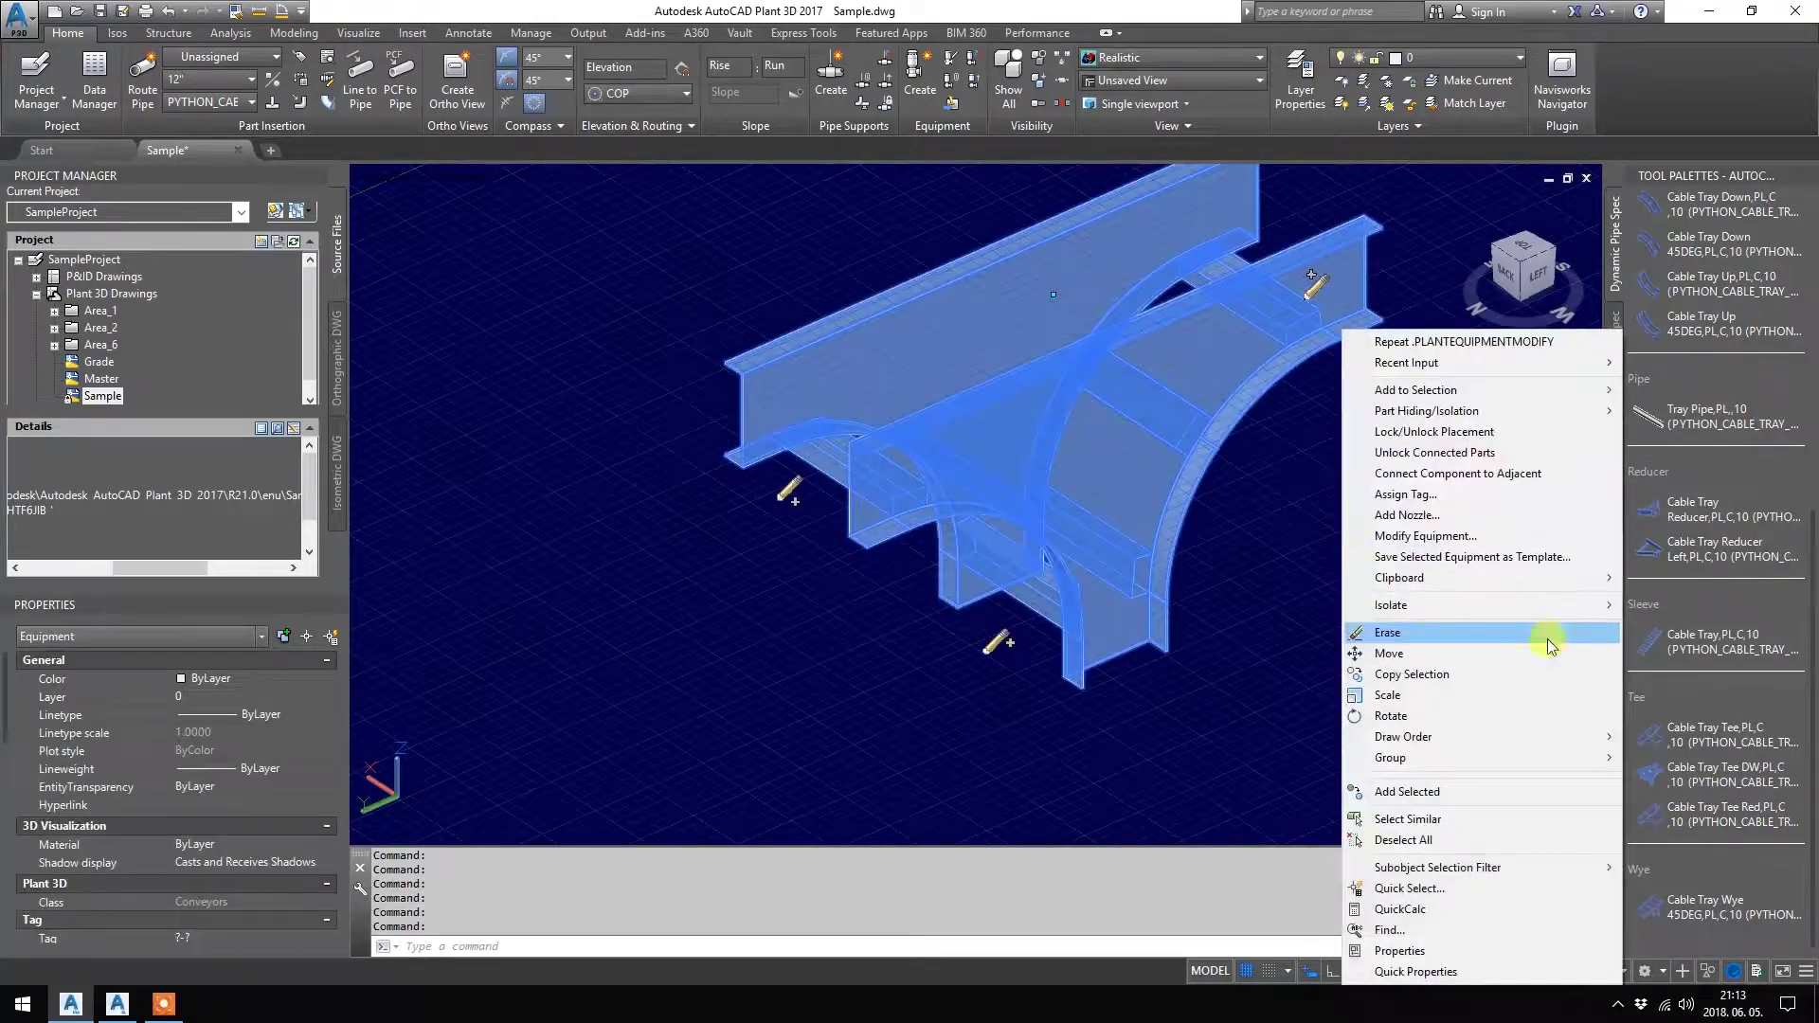
{"action": "key", "text": "Escape"}
{"action": "key", "text": "Escape"}
{"action": "middle_click_drag", "start_coordinate": [1097, 606], "coordinate": [819, 314], "text": "shift"}
{"action": "left_click_drag", "start_coordinate": [892, 342], "coordinate": [1104, 449]}
{"action": "key", "text": "Escape"}
{"action": "left_click", "coordinate": [1081, 374]}
{"action": "right_click", "coordinate": [1321, 587]}
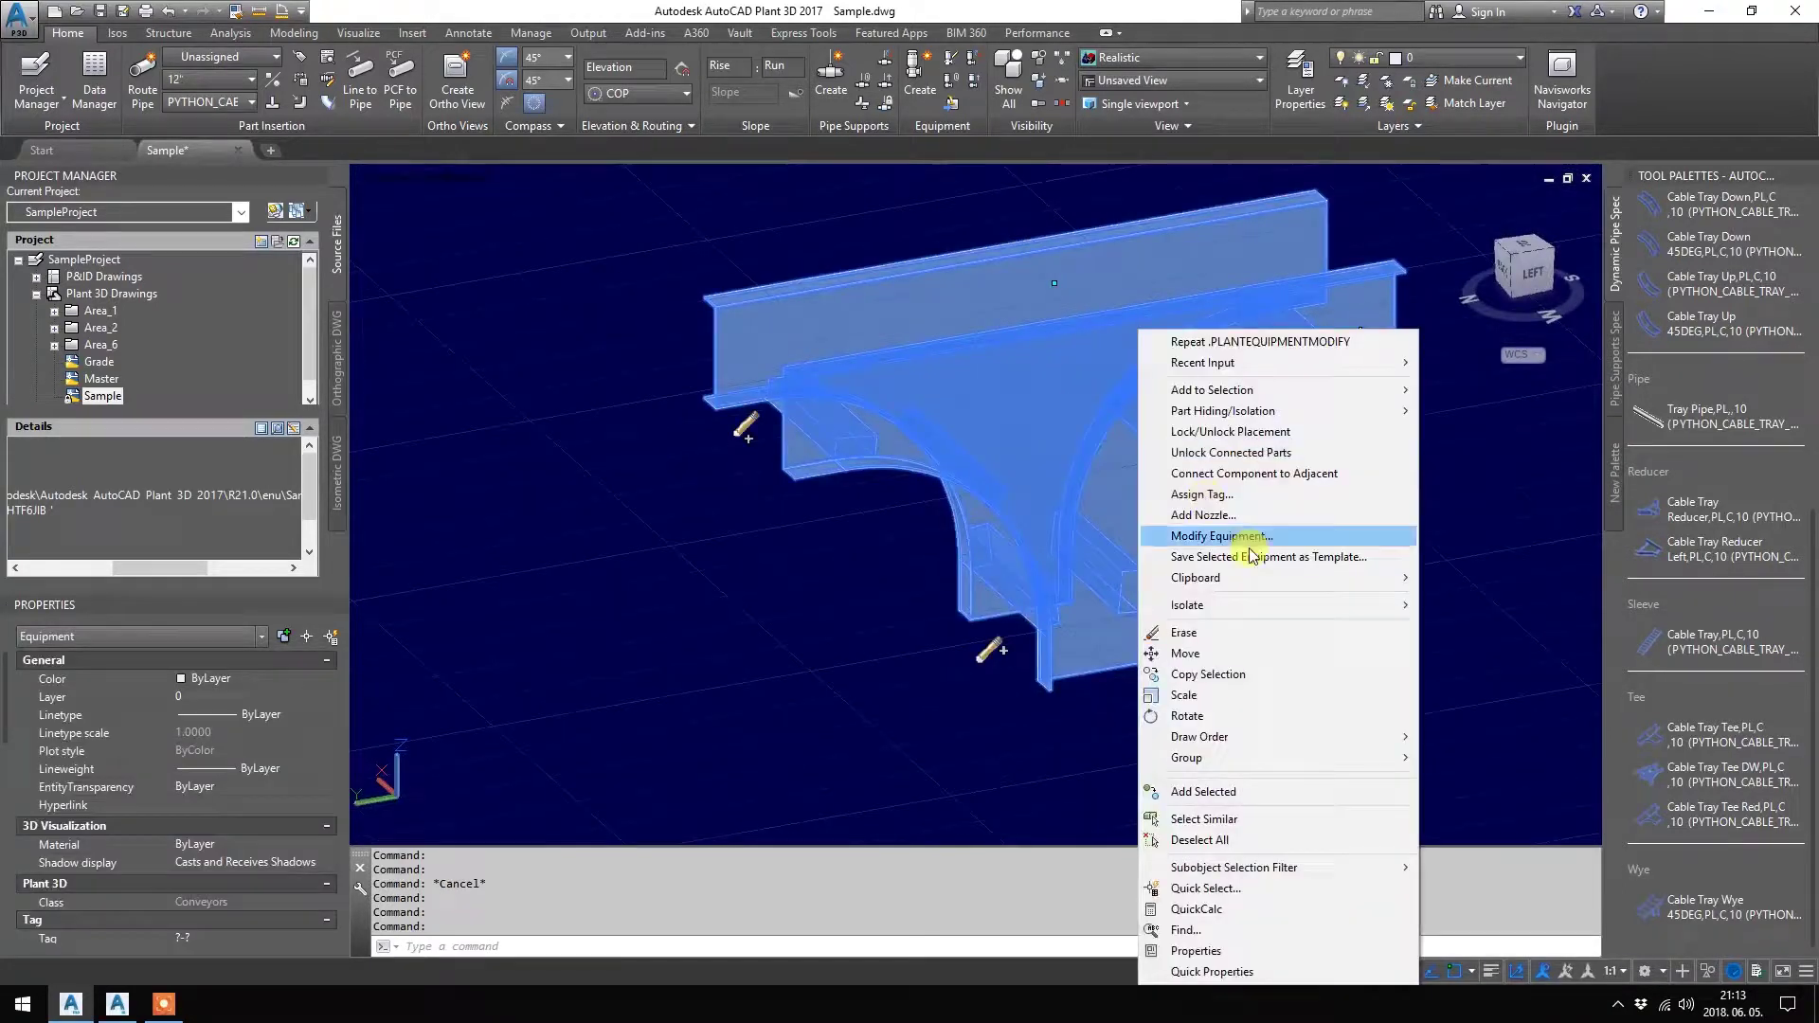
{"action": "left_click", "coordinate": [1340, 544]}
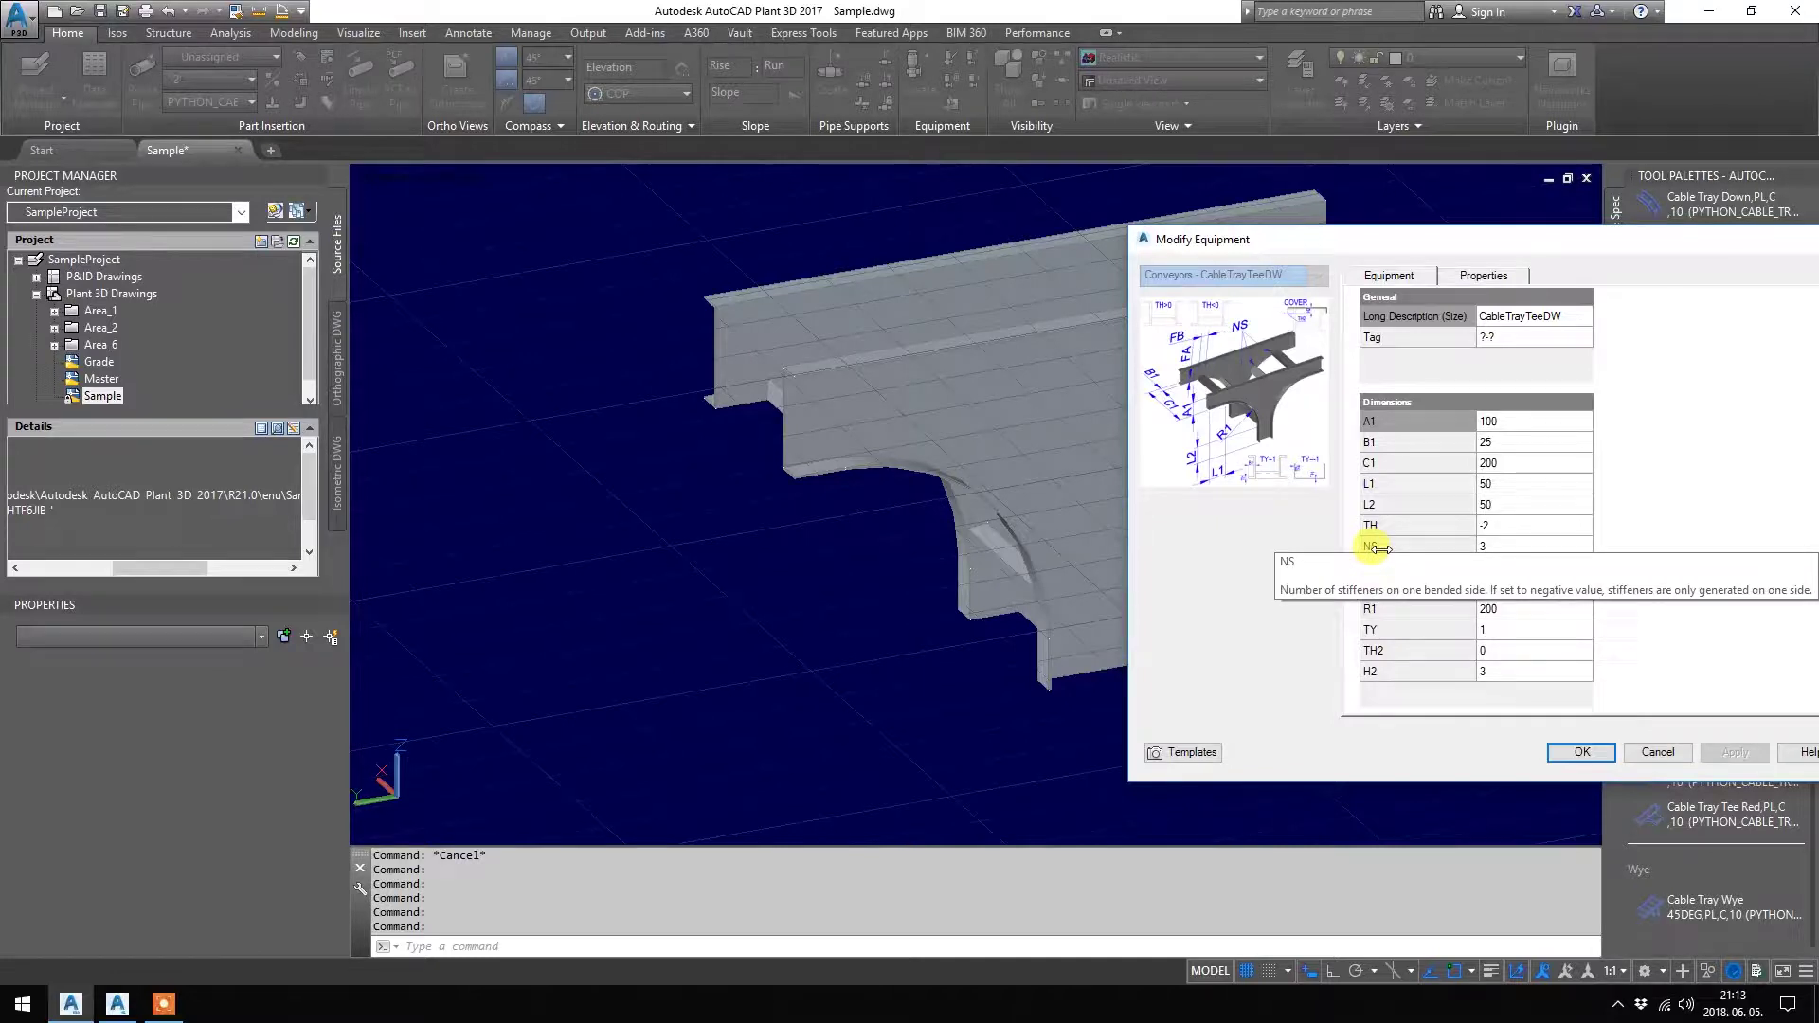
{"action": "key", "text": "Escape"}
Set the cable tray tee's stiffener number NS to 4 and accept the equipment change
{"action": "middle_click_drag", "start_coordinate": [1013, 379], "coordinate": [901, 394], "text": "shift"}
{"action": "left_click", "coordinate": [901, 394]}
{"action": "right_click", "coordinate": [1456, 547]}
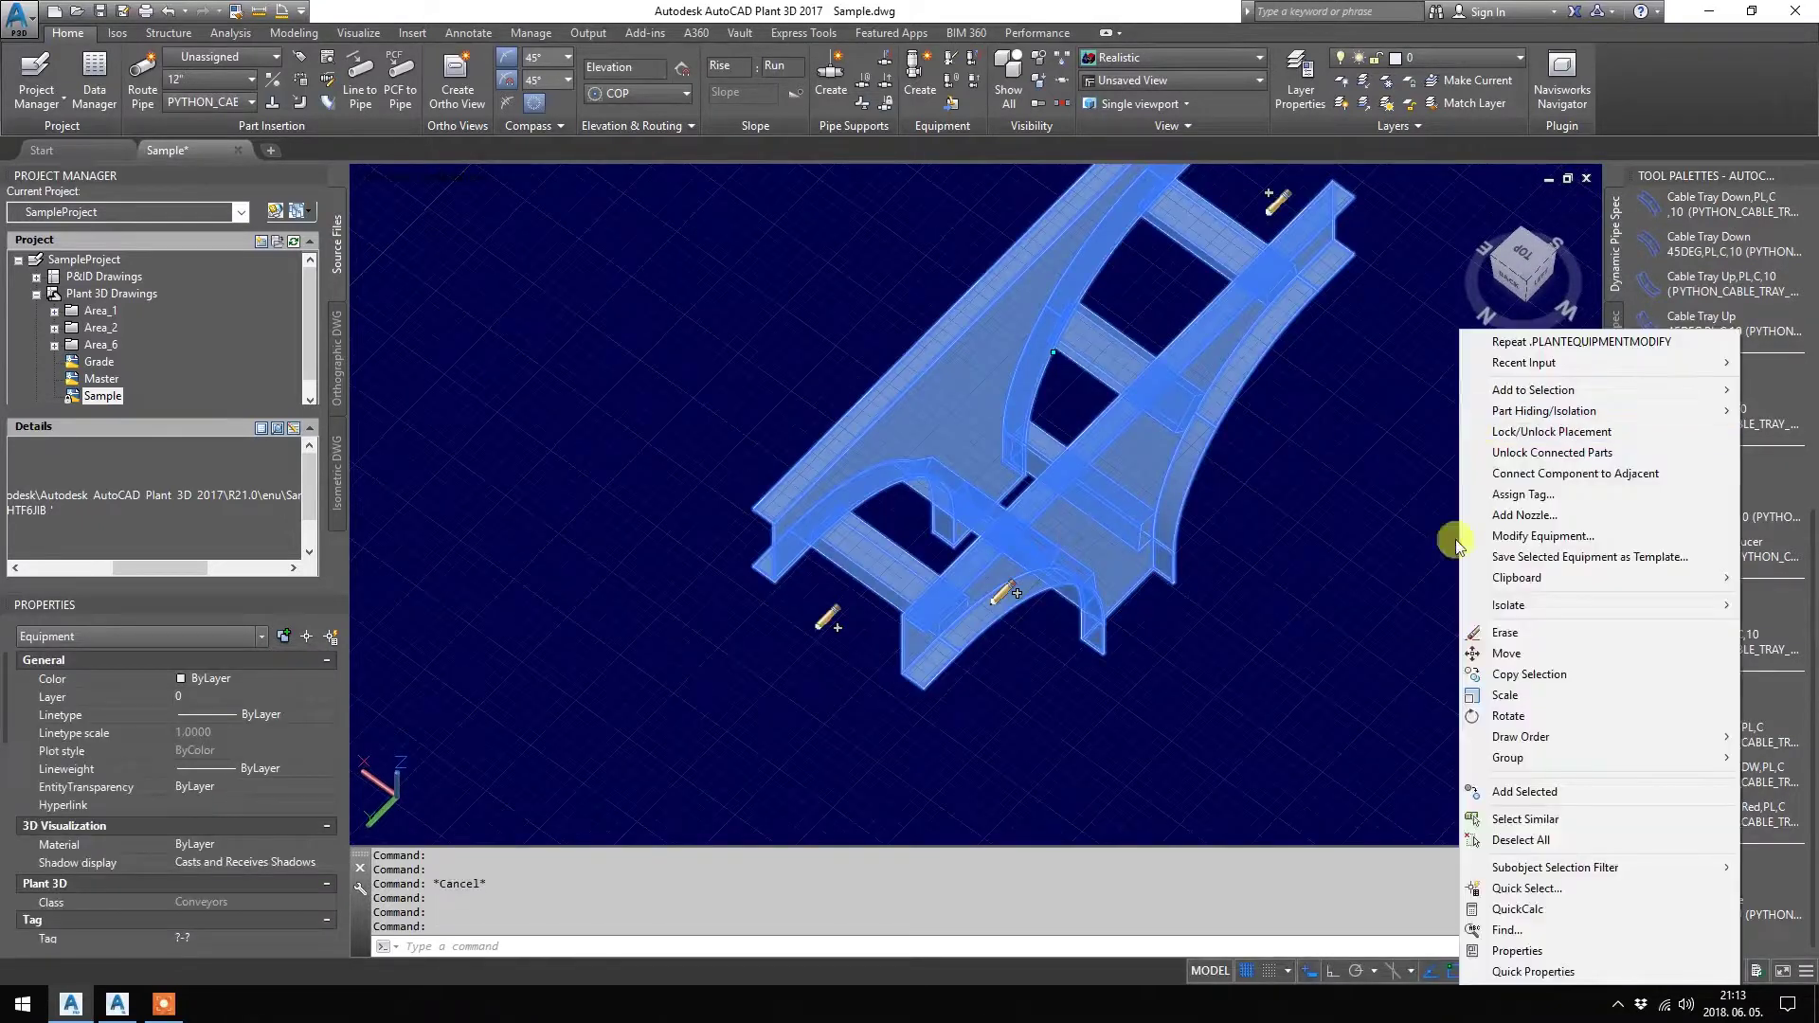
{"action": "left_click", "coordinate": [1578, 536]}
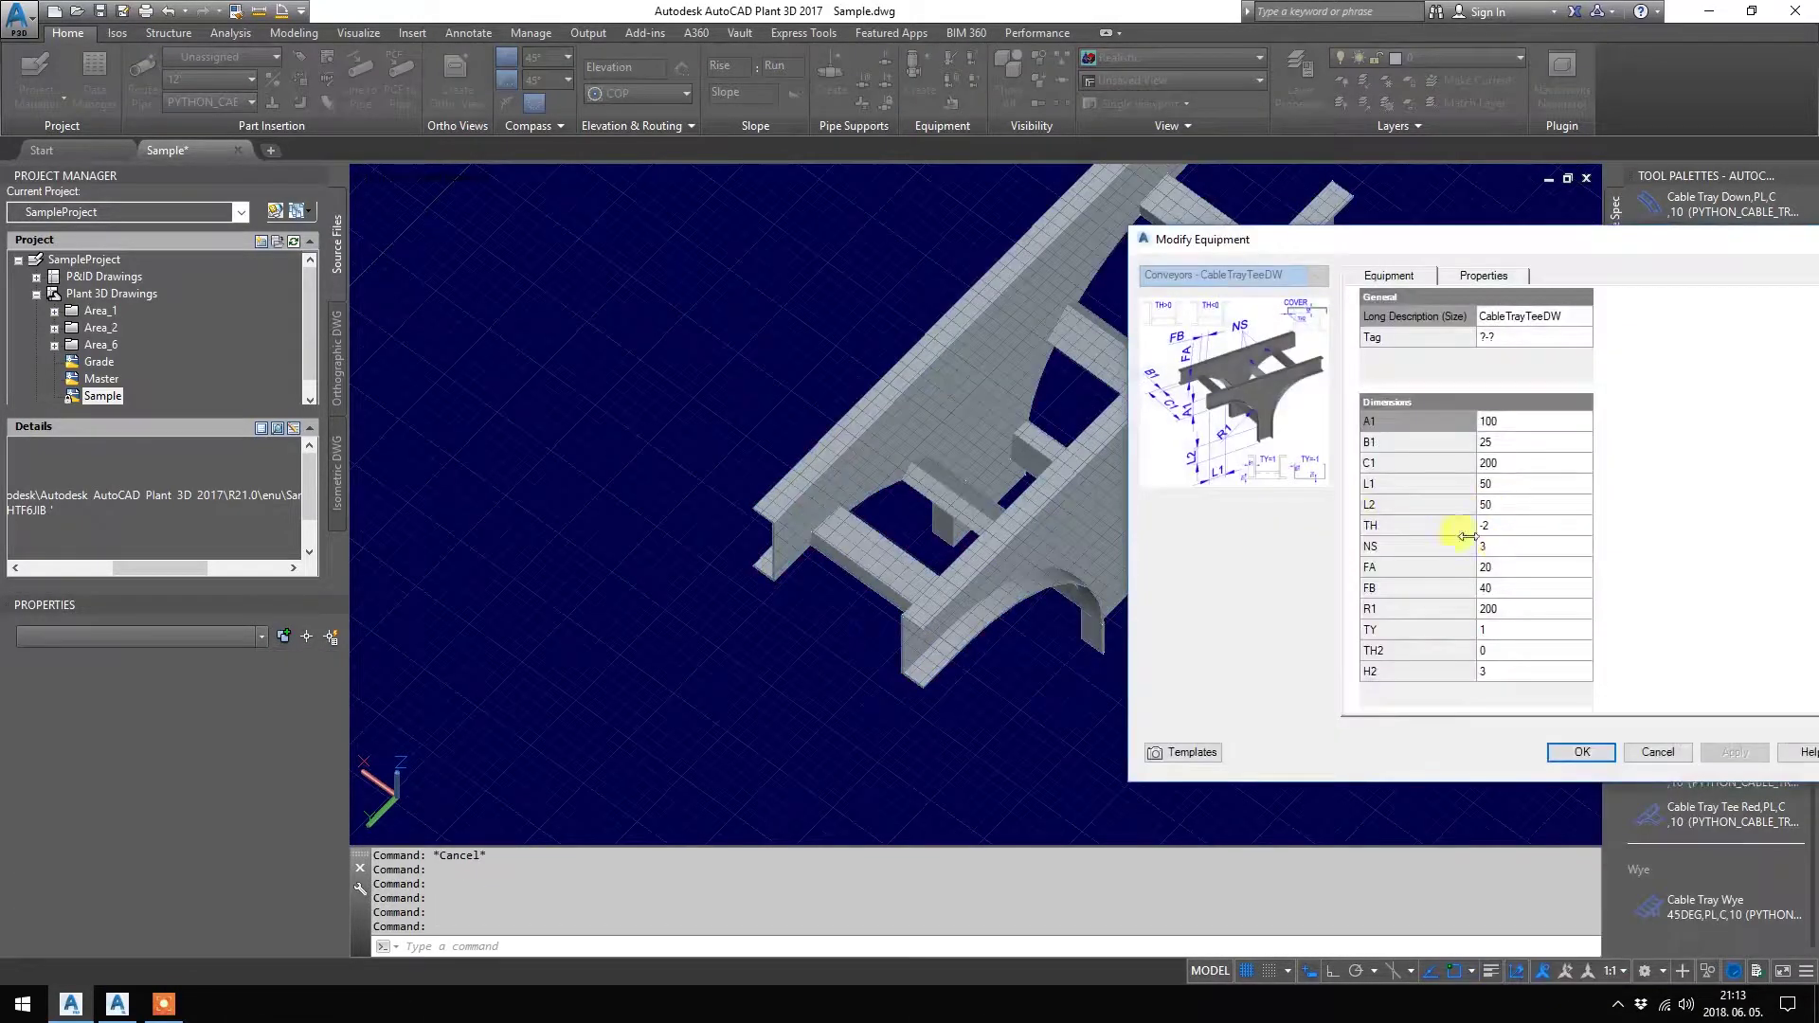
{"action": "left_click", "coordinate": [1533, 545]}
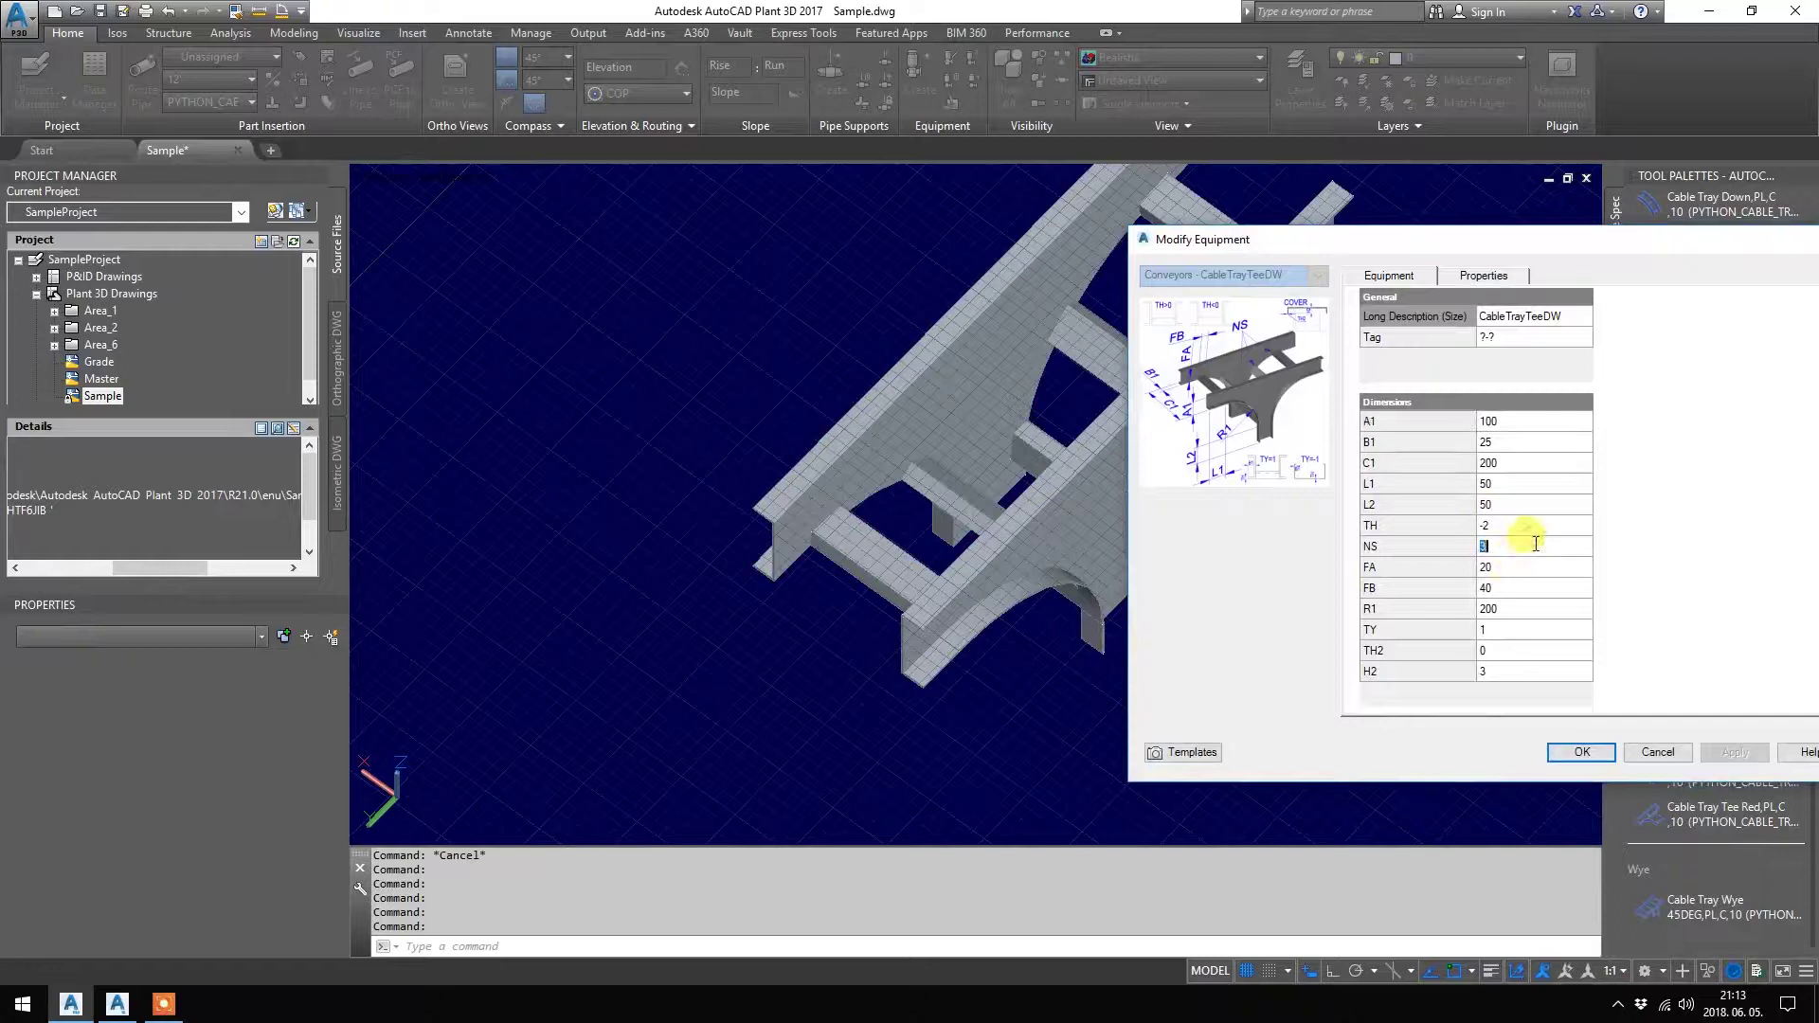
{"action": "left_click", "coordinate": [1607, 751]}
Set the cable tray tee's NS parameter to -4 to generate stiffeners on only one side, and accept the change
{"action": "middle_click_drag", "start_coordinate": [1508, 717], "coordinate": [1007, 428], "text": "shift"}
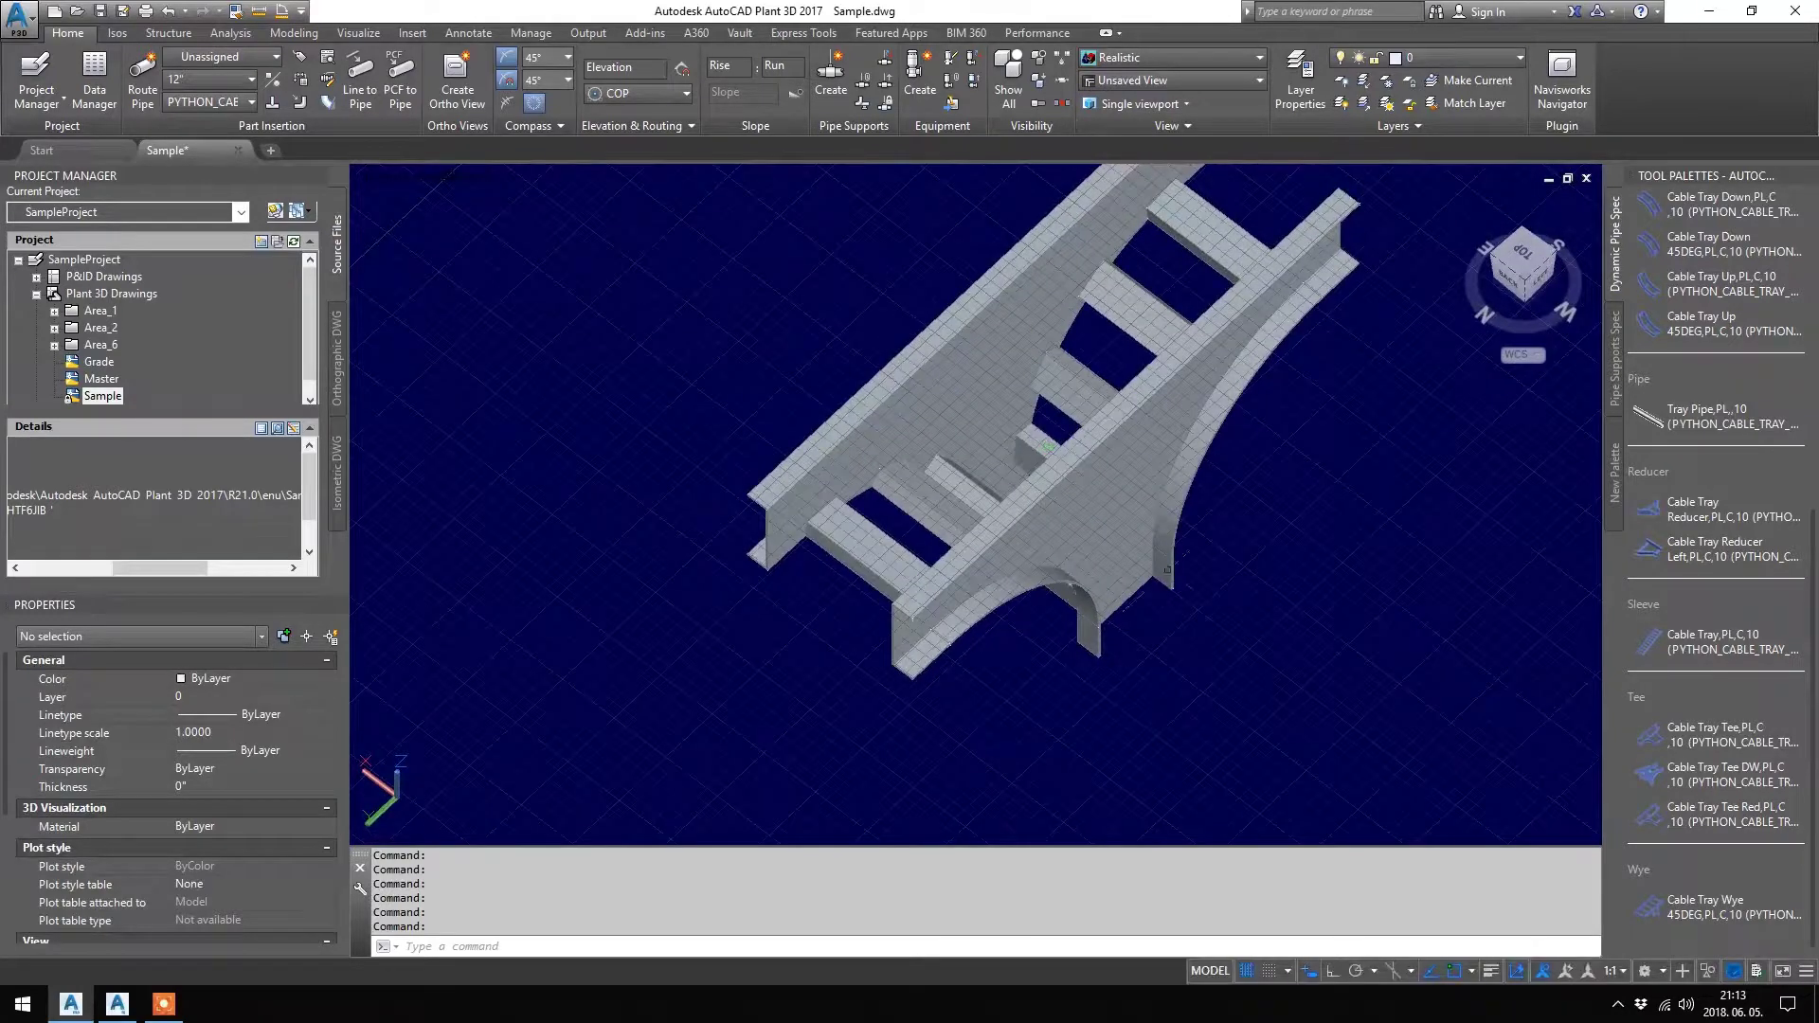
{"action": "left_click", "coordinate": [1137, 531]}
{"action": "right_click", "coordinate": [1137, 532]}
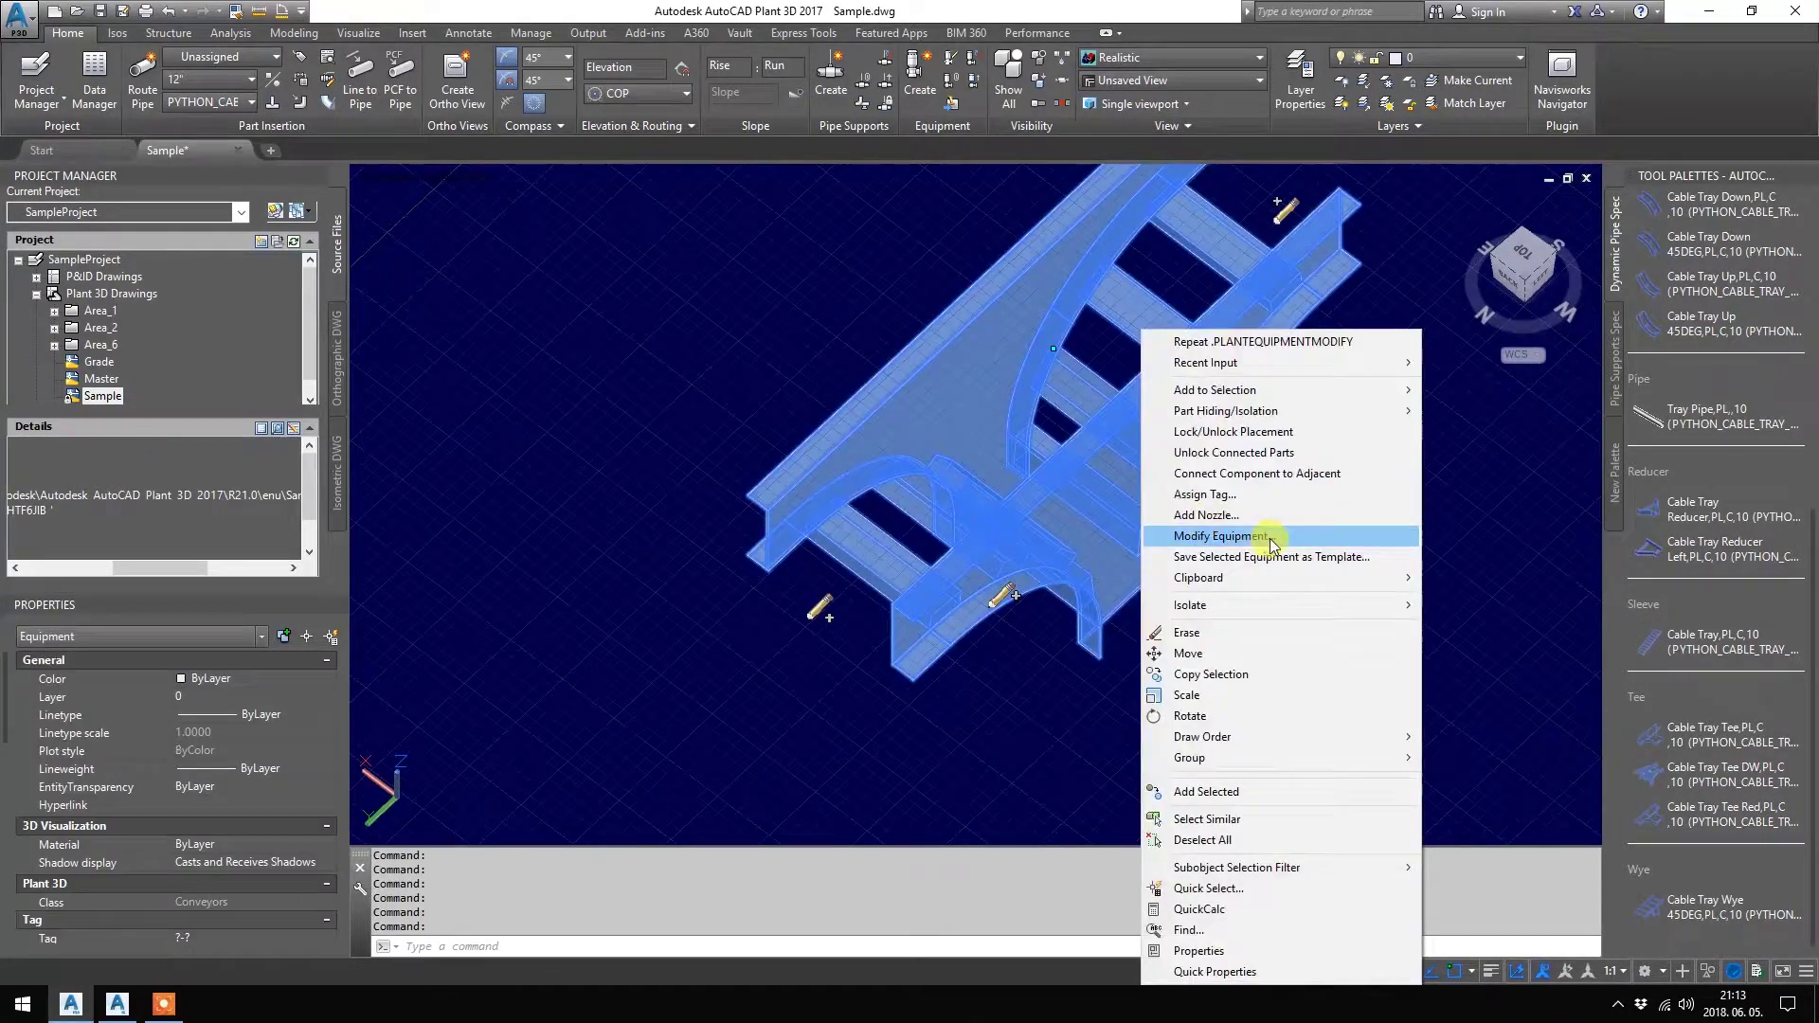
{"action": "left_click", "coordinate": [1269, 538]}
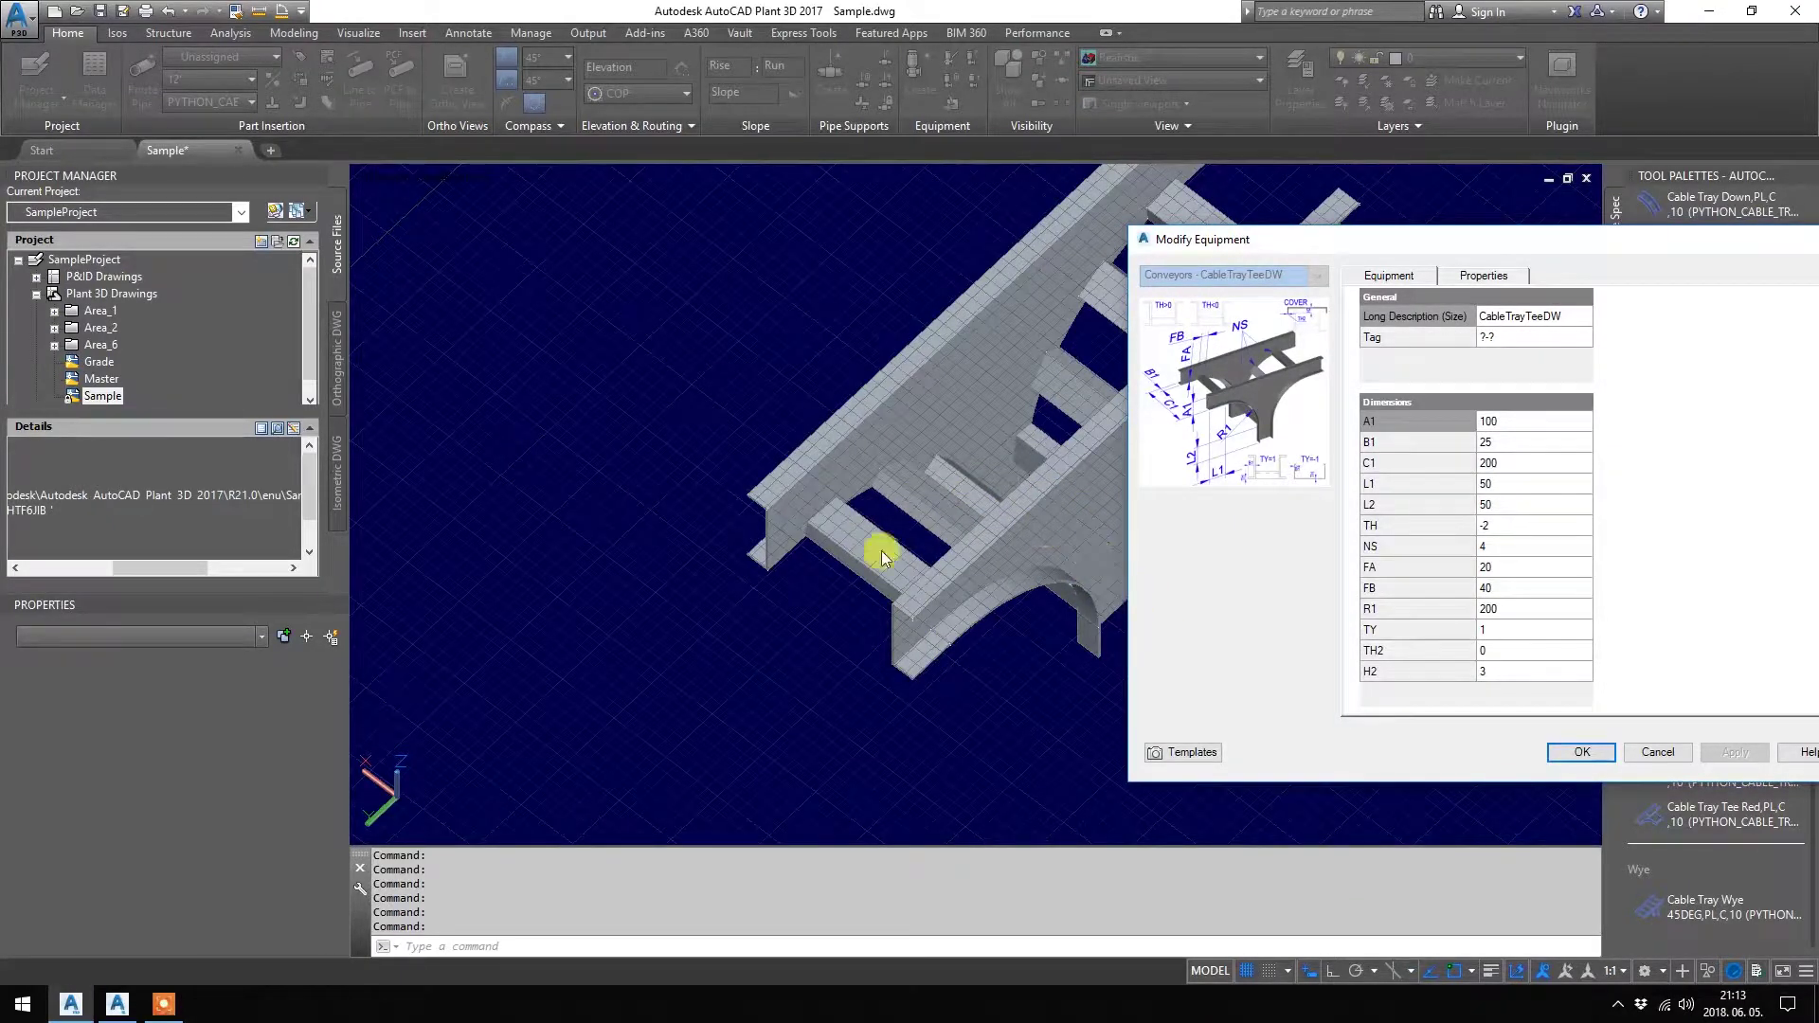
{"action": "left_click", "coordinate": [1494, 555]}
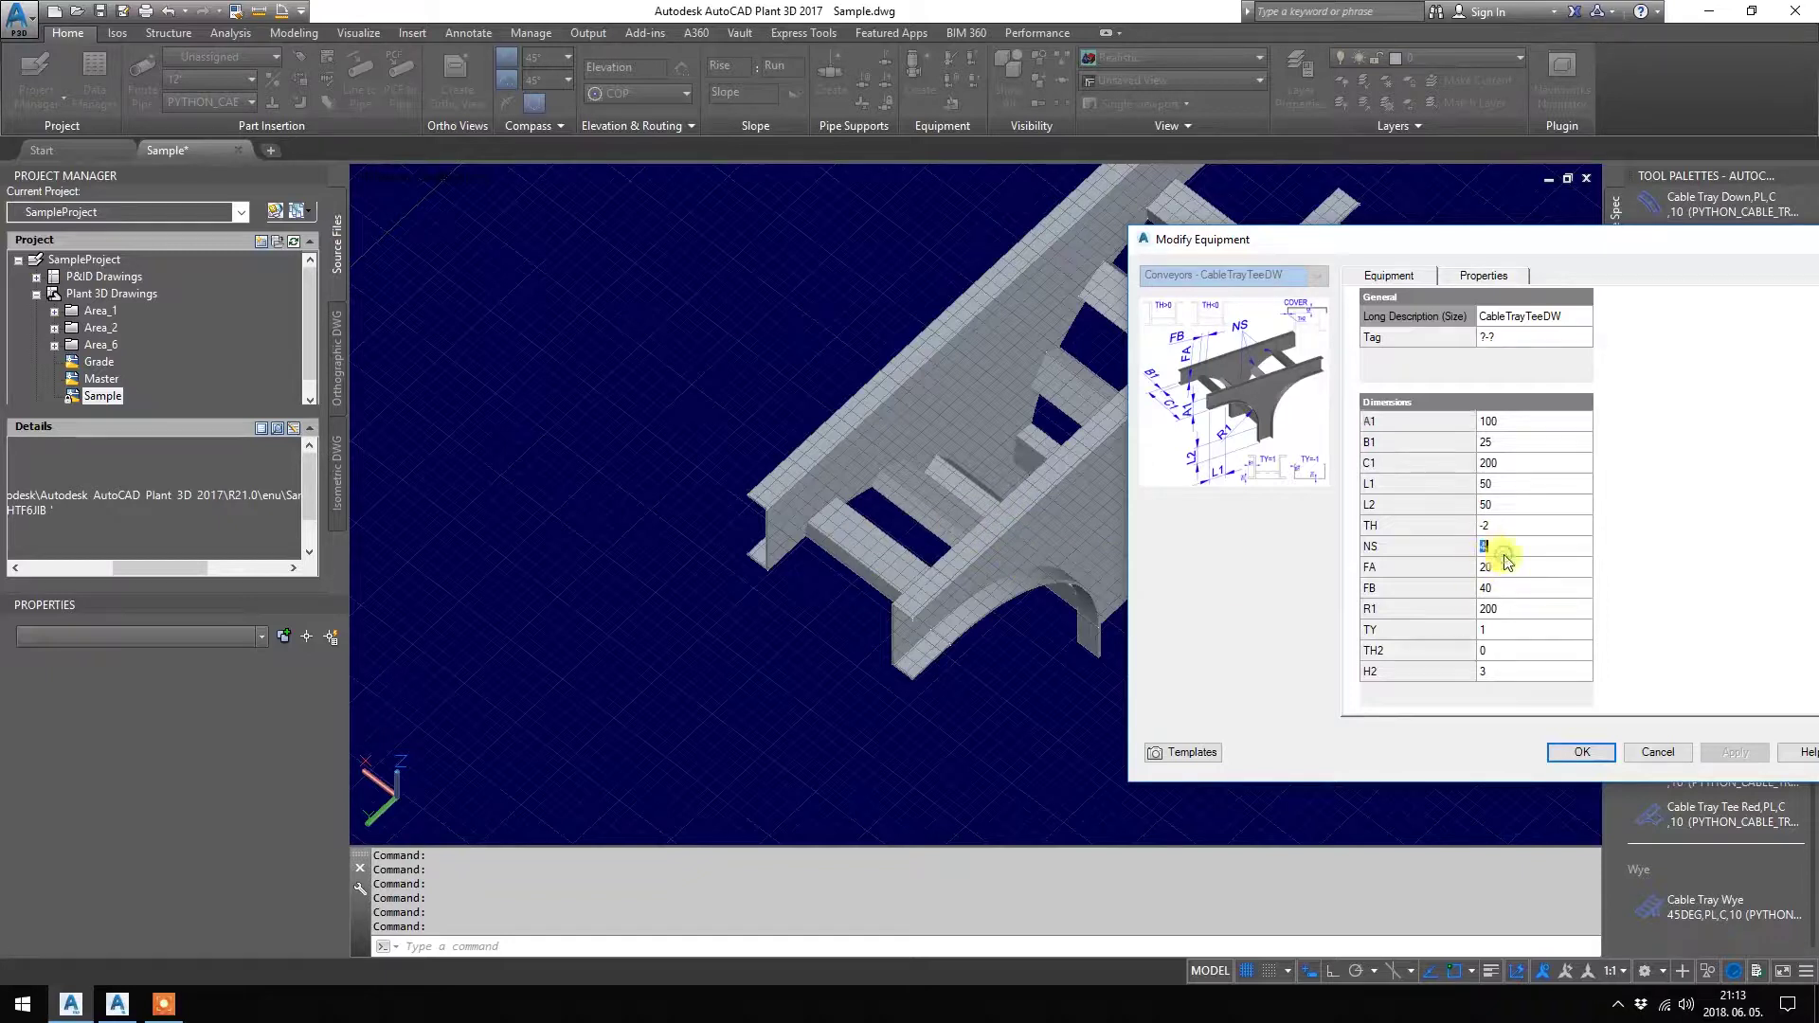
{"action": "type", "text": "-4"}
{"action": "left_click_drag", "start_coordinate": [1444, 237], "coordinate": [1442, 128]}
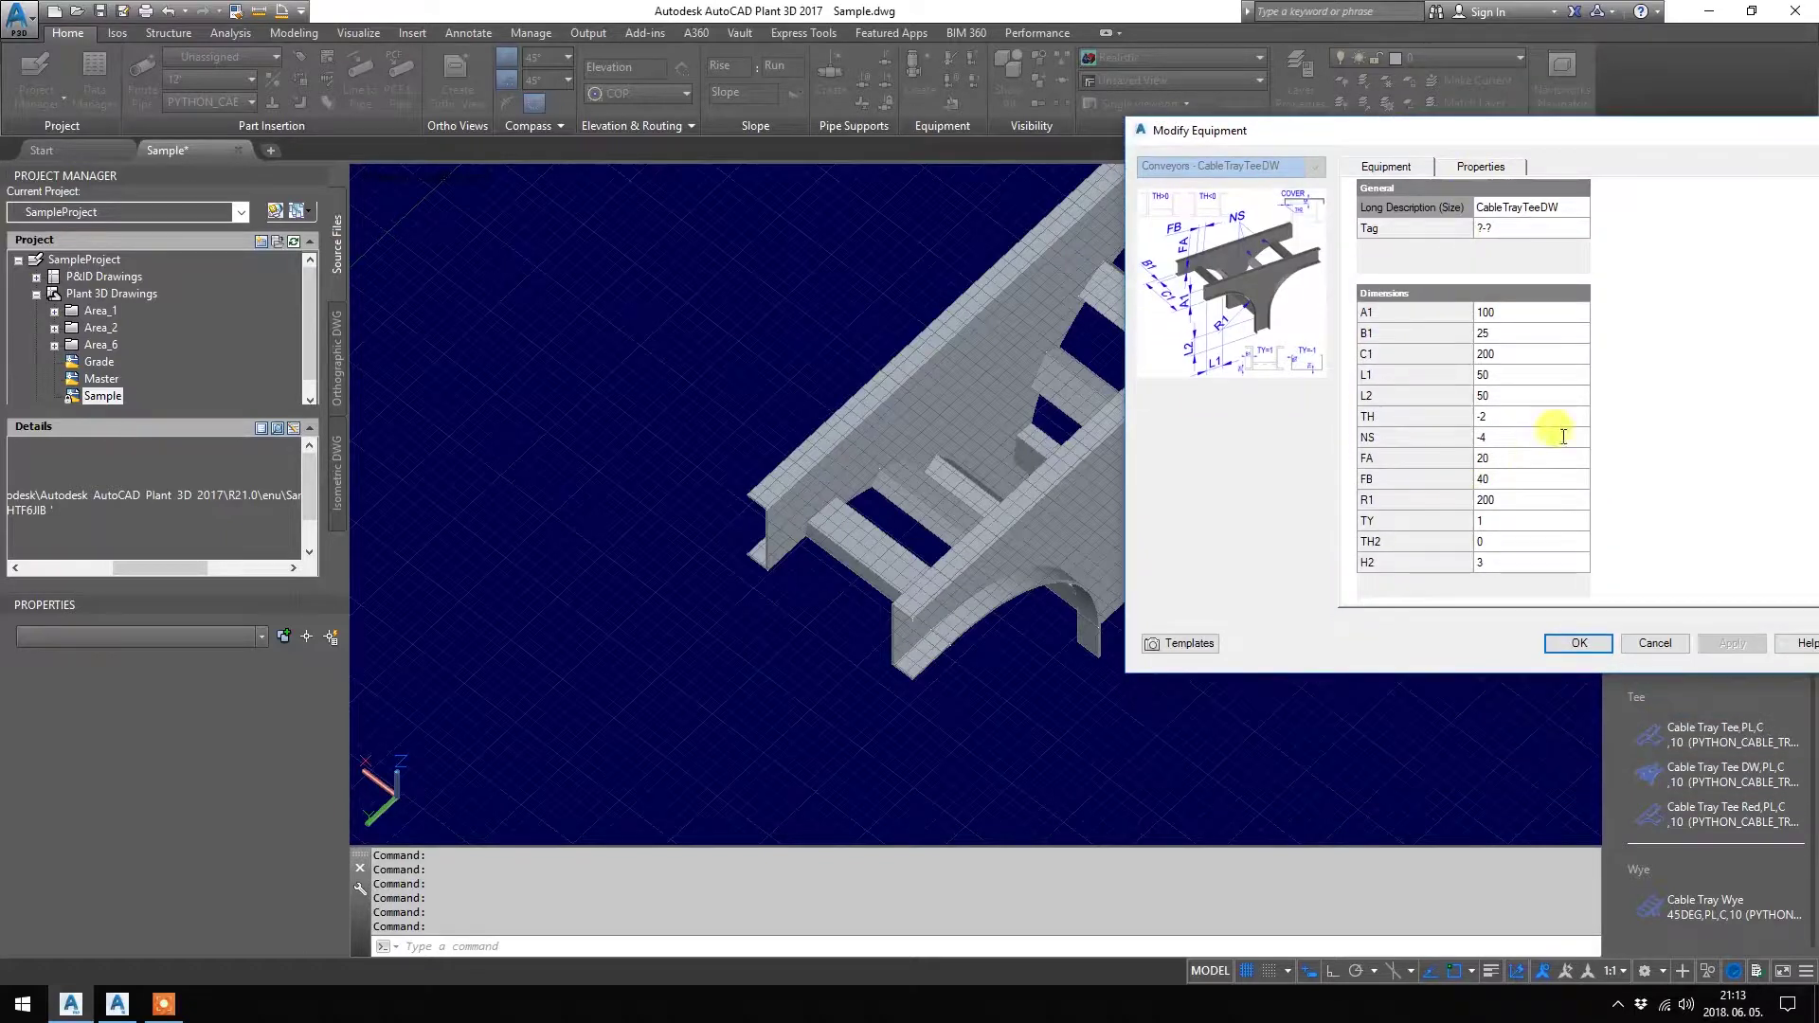
{"action": "left_click", "coordinate": [1579, 644]}
Set the cable tray tee's radius R1 to 100 and NS to -4, and accept the equipment change
{"action": "mouse_move", "coordinate": [1151, 426]}
{"action": "middle_mouse_down", "text": "shift"}
{"action": "mouse_move", "coordinate": [1250, 244]}
{"action": "mouse_move", "coordinate": [1153, 219]}
{"action": "mouse_move", "coordinate": [1120, 394]}
{"action": "mouse_move", "coordinate": [1205, 515]}
{"action": "mouse_move", "coordinate": [1222, 380]}
{"action": "mouse_move", "coordinate": [1304, 363]}
{"action": "mouse_move", "coordinate": [1048, 388]}
{"action": "mouse_move", "coordinate": [1162, 414]}
{"action": "middle_mouse_up", "text": "shift"}
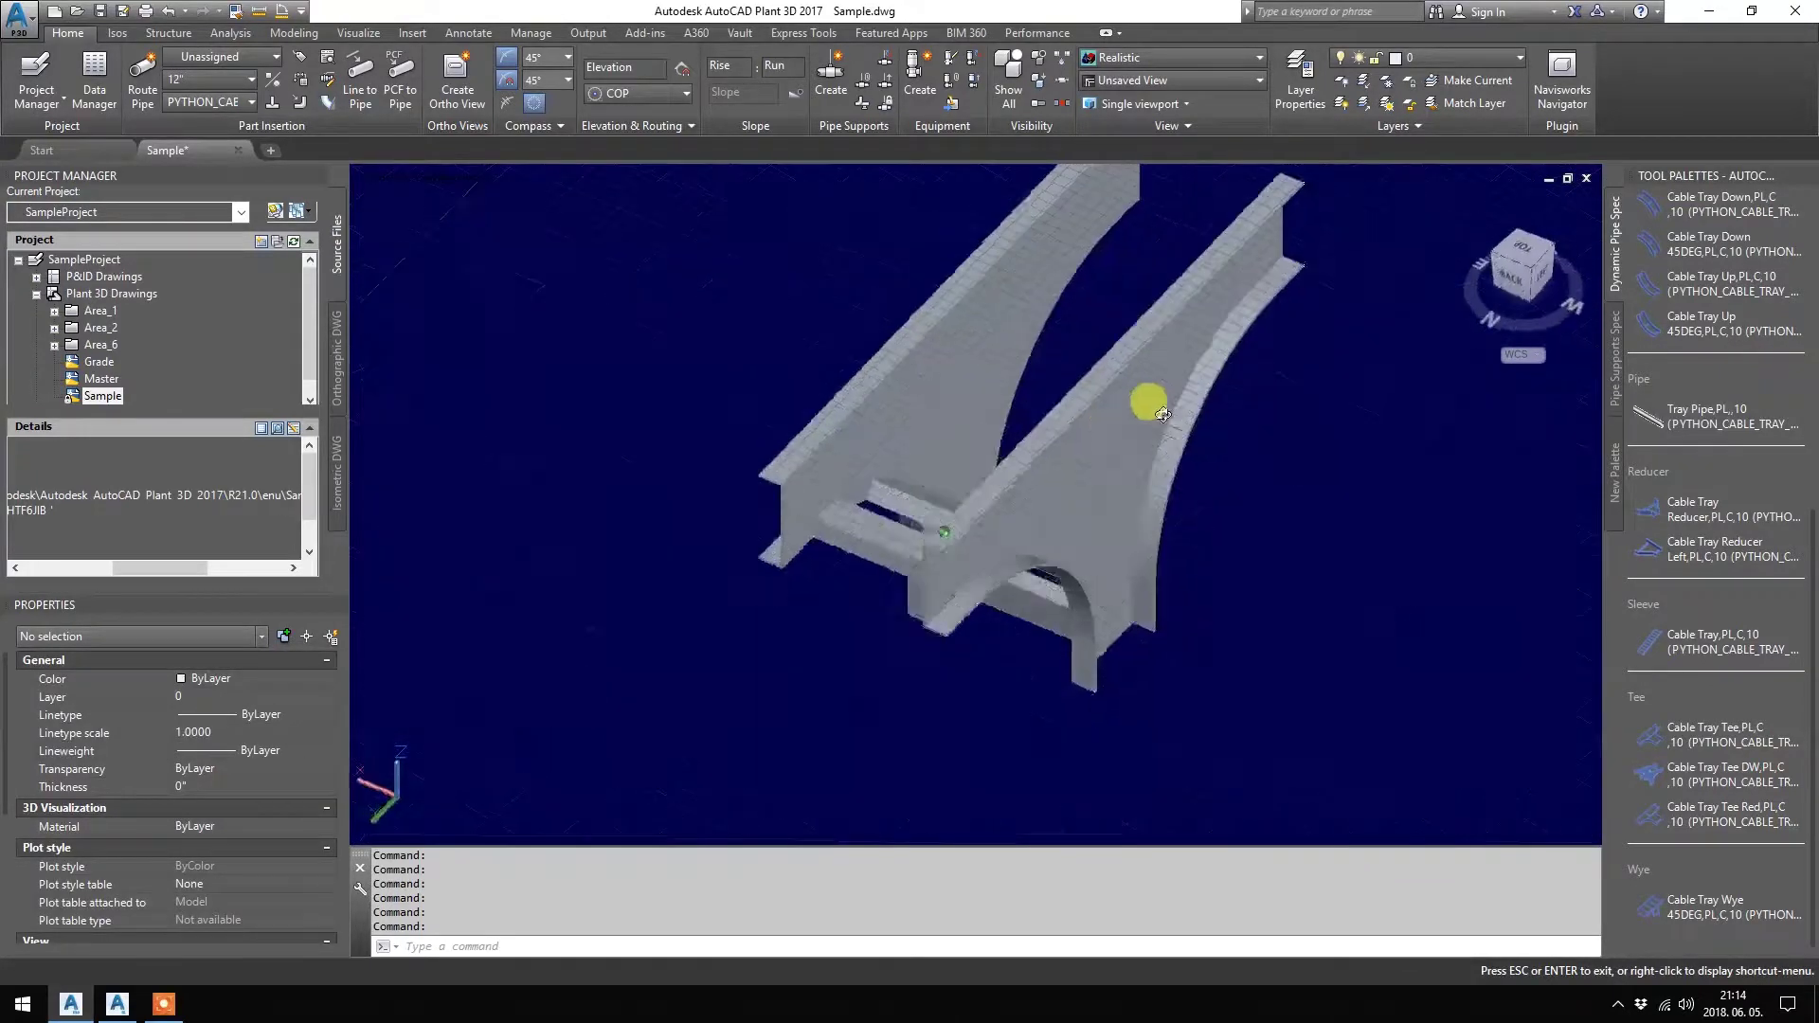
{"action": "left_click", "coordinate": [1151, 422]}
{"action": "right_click", "coordinate": [1335, 573]}
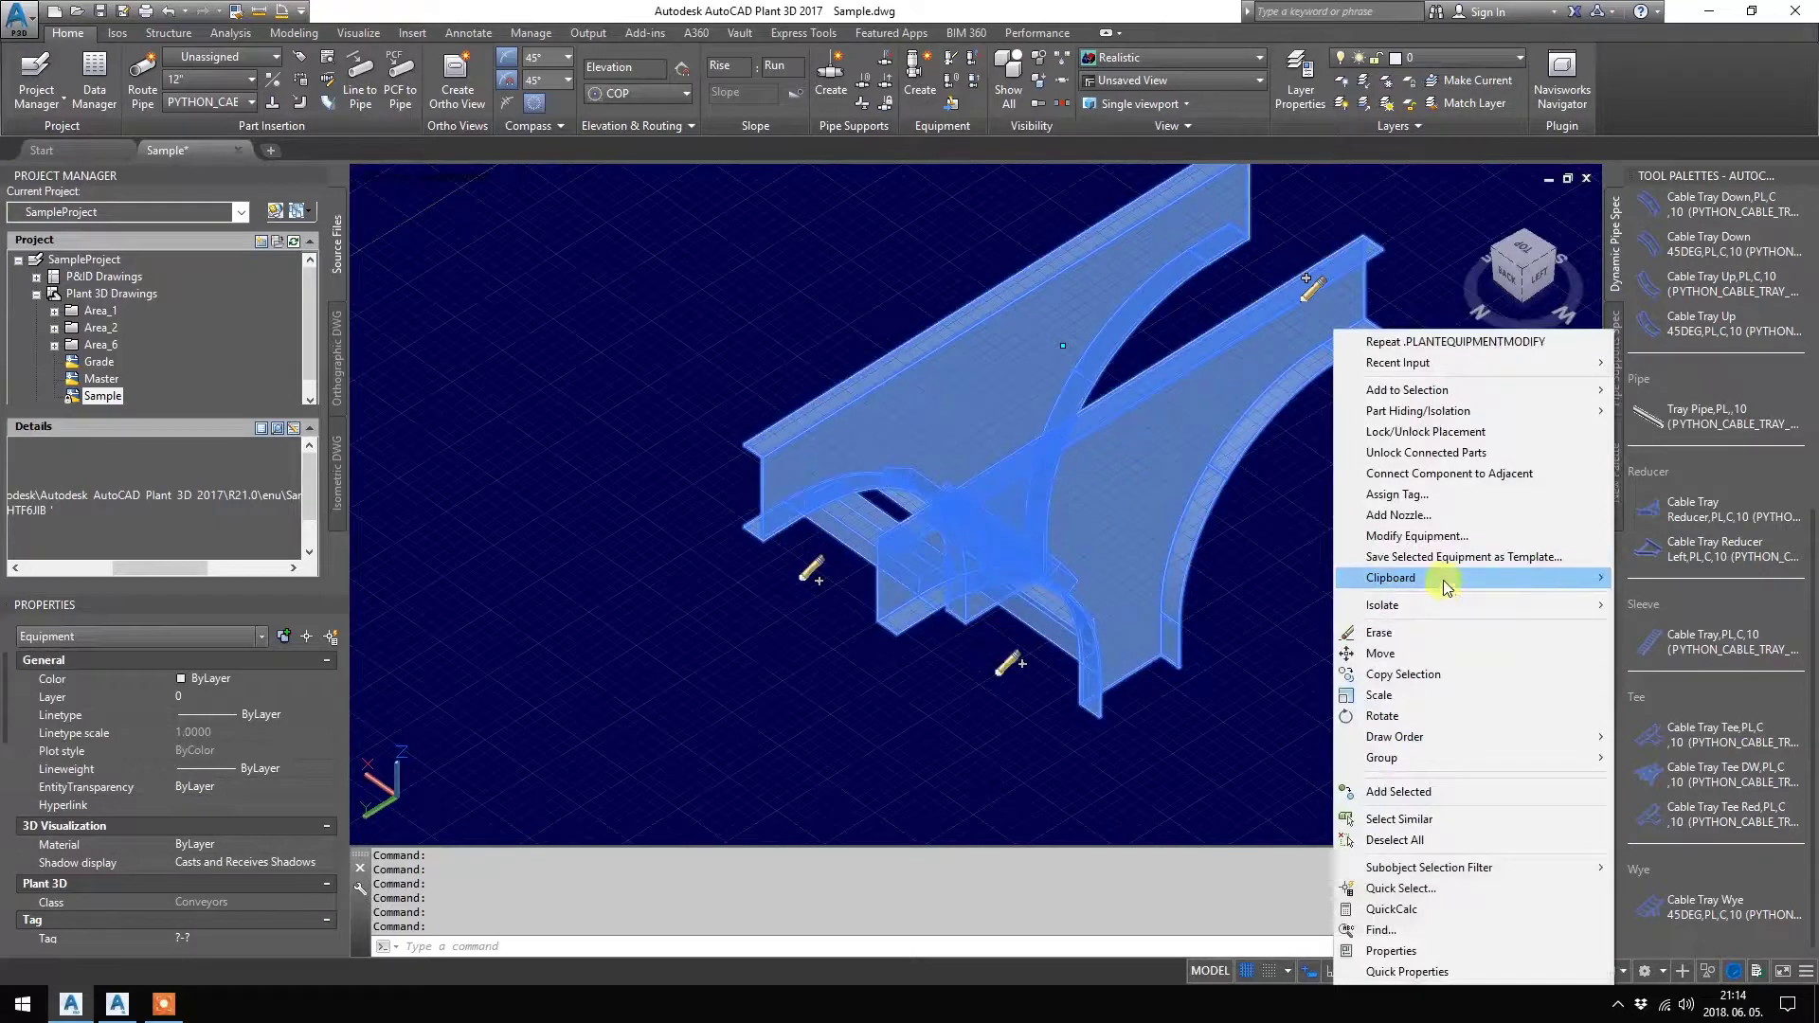
{"action": "left_click", "coordinate": [1438, 534]}
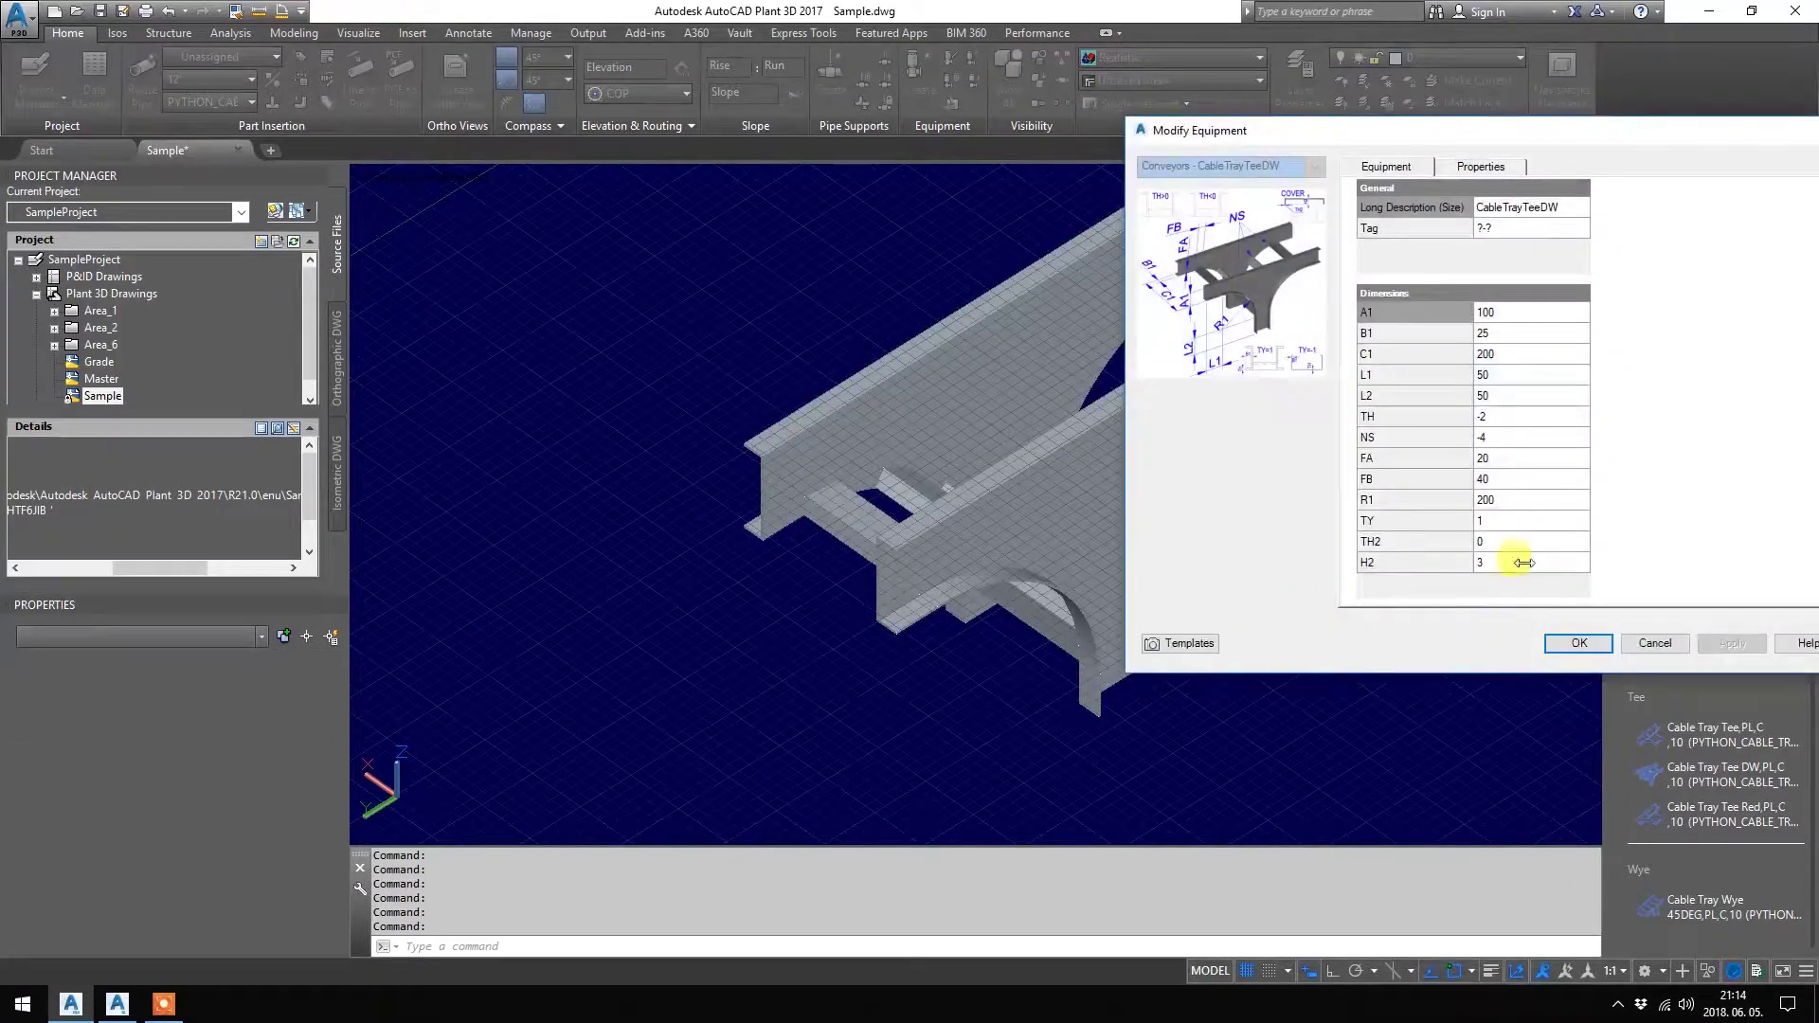
{"action": "left_click", "coordinate": [1507, 512]}
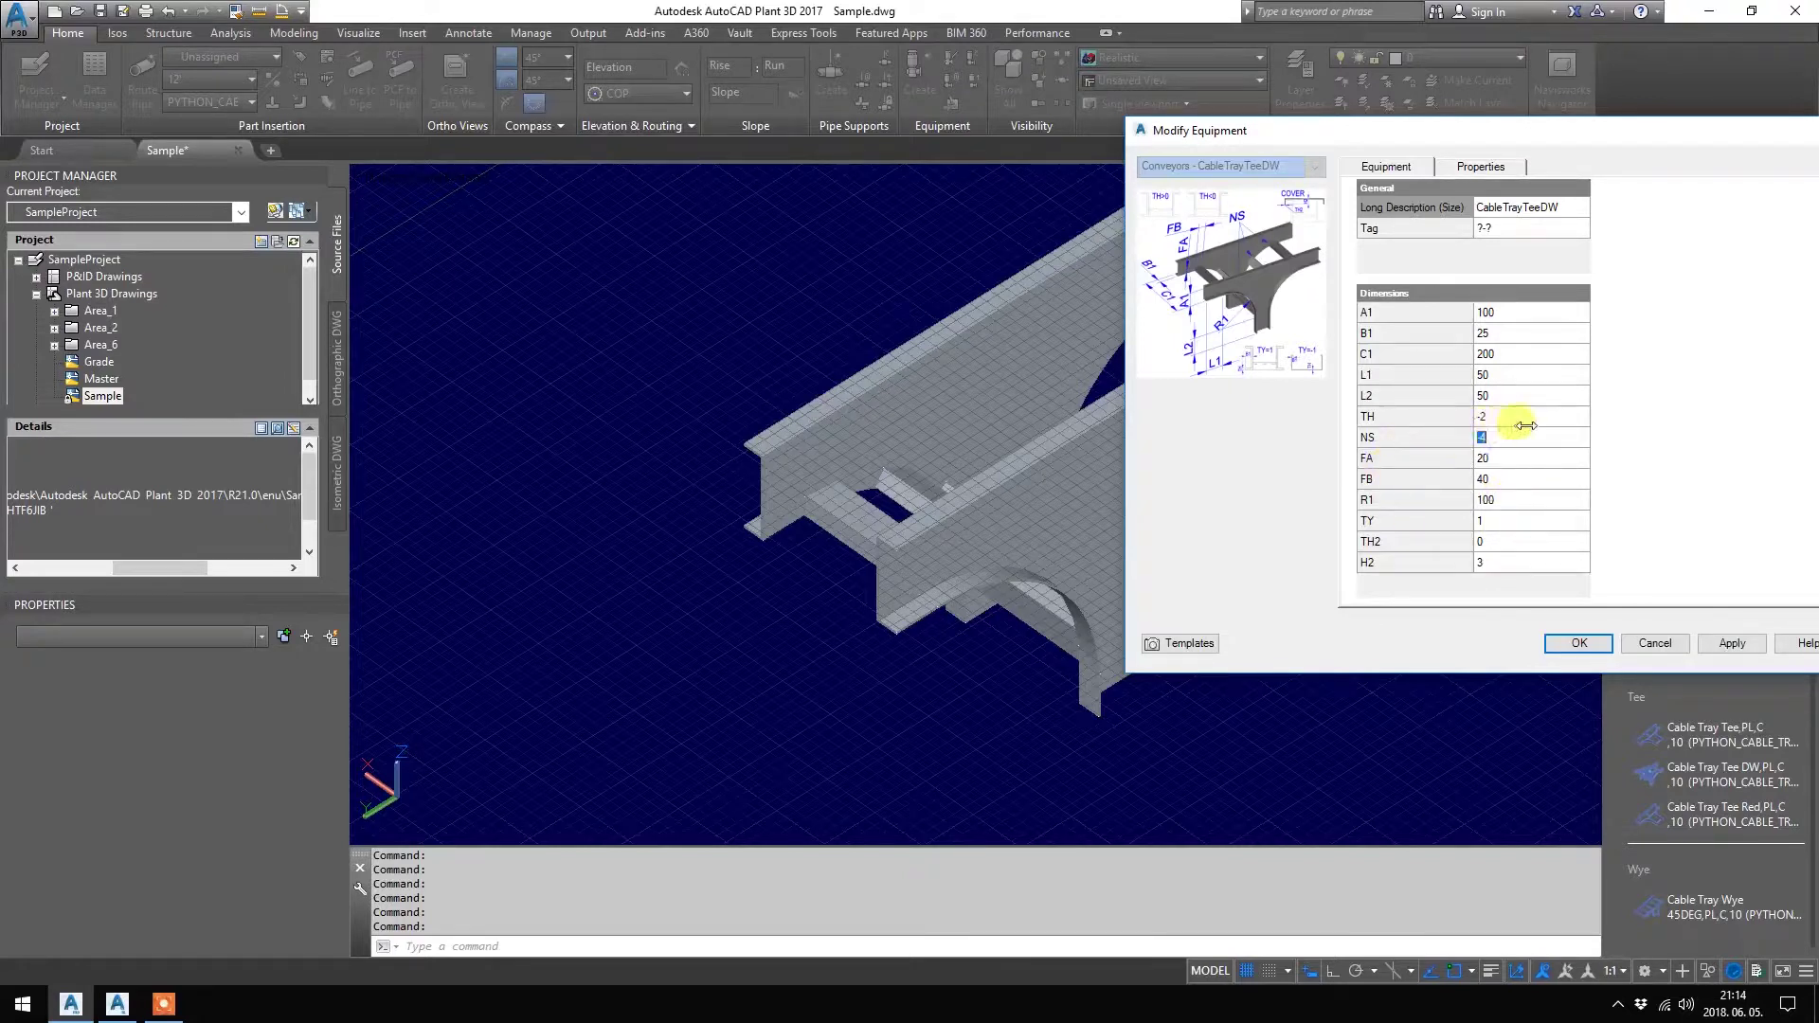
{"action": "type", "text": "-4"}
{"action": "key", "text": "Tab"}
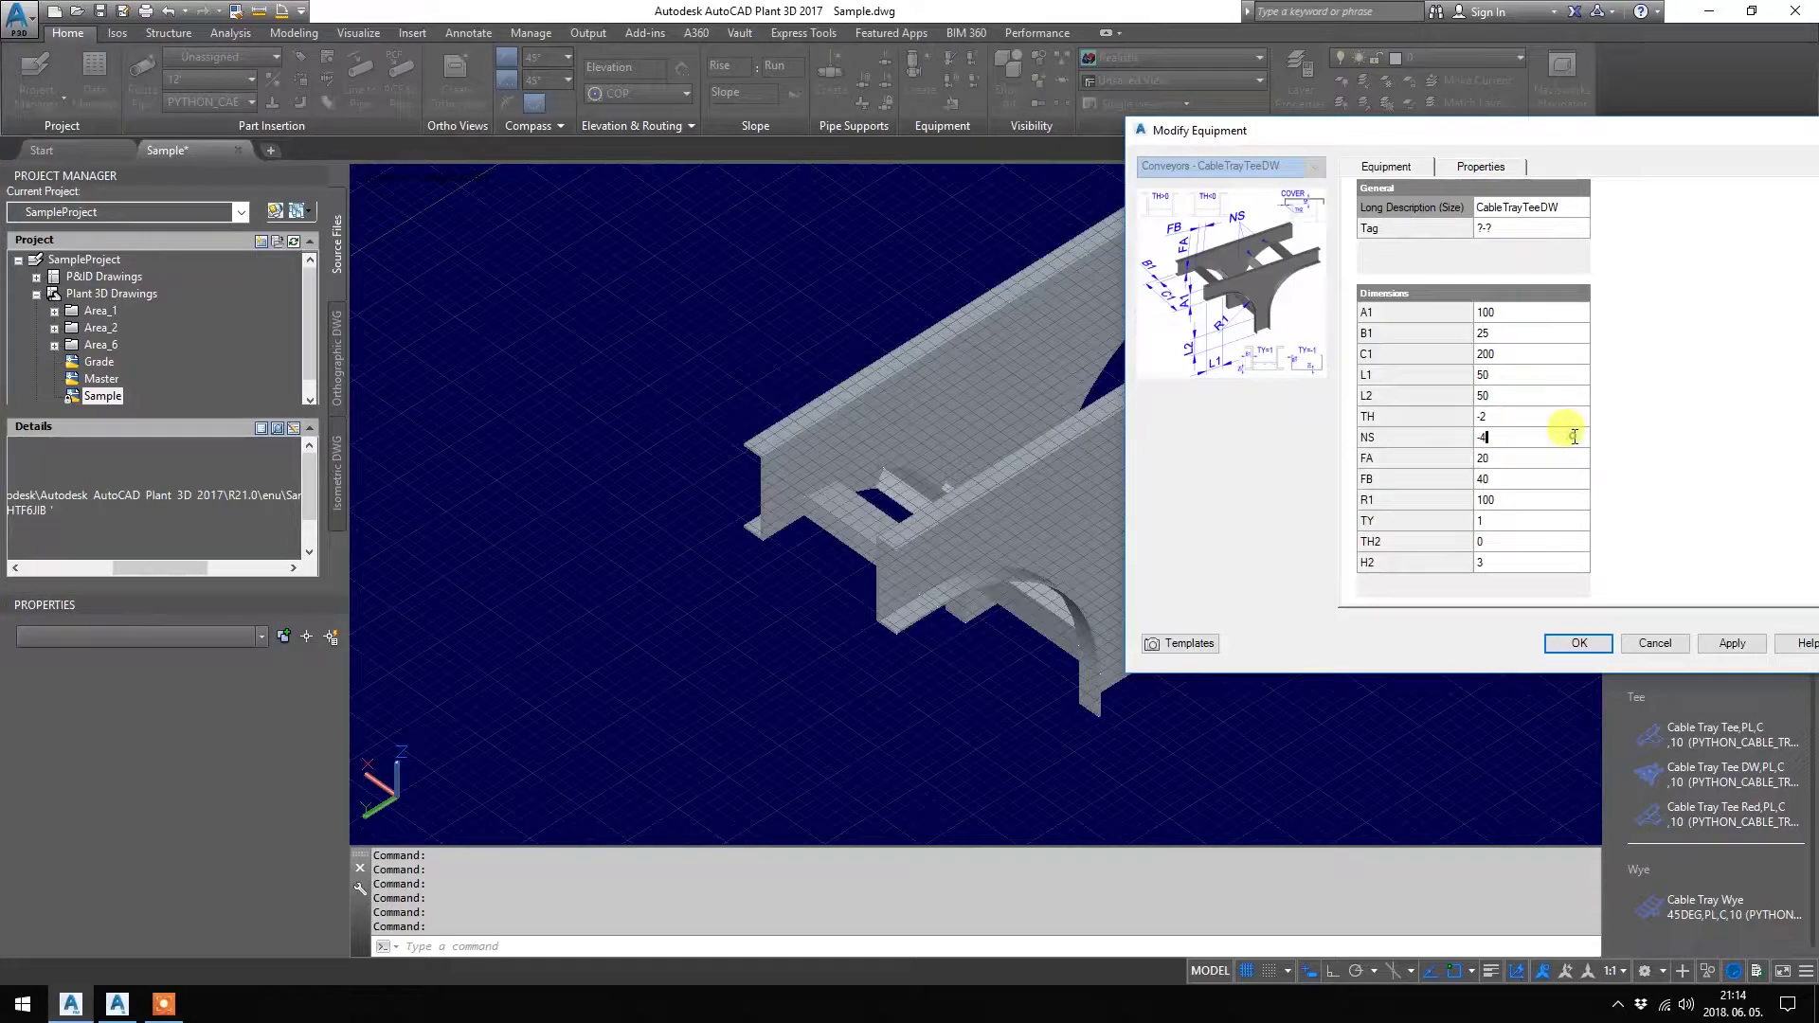
{"action": "left_click", "coordinate": [1563, 649]}
Set the cable tray tee's NS parameter to 2 and accept the equipment change
{"action": "middle_click_drag", "start_coordinate": [1269, 644], "coordinate": [1052, 437], "text": "shift"}
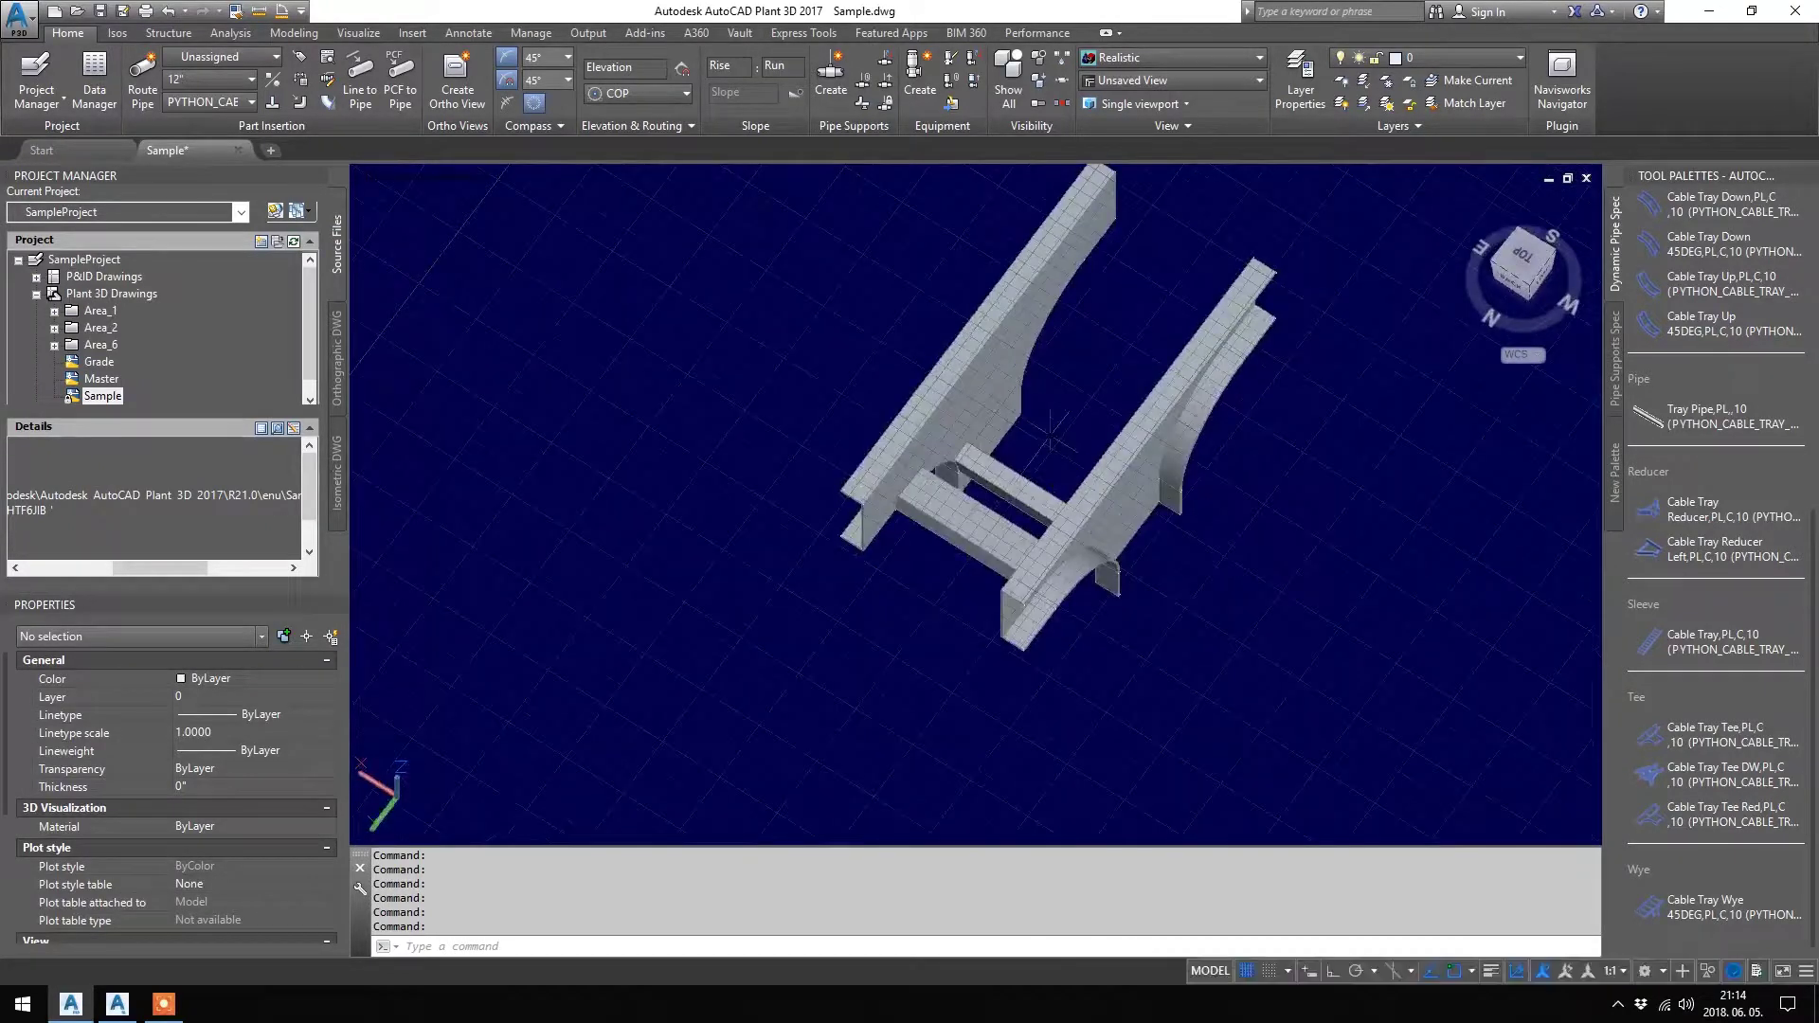
{"action": "left_click", "coordinate": [1209, 508]}
{"action": "right_click", "coordinate": [1331, 502]}
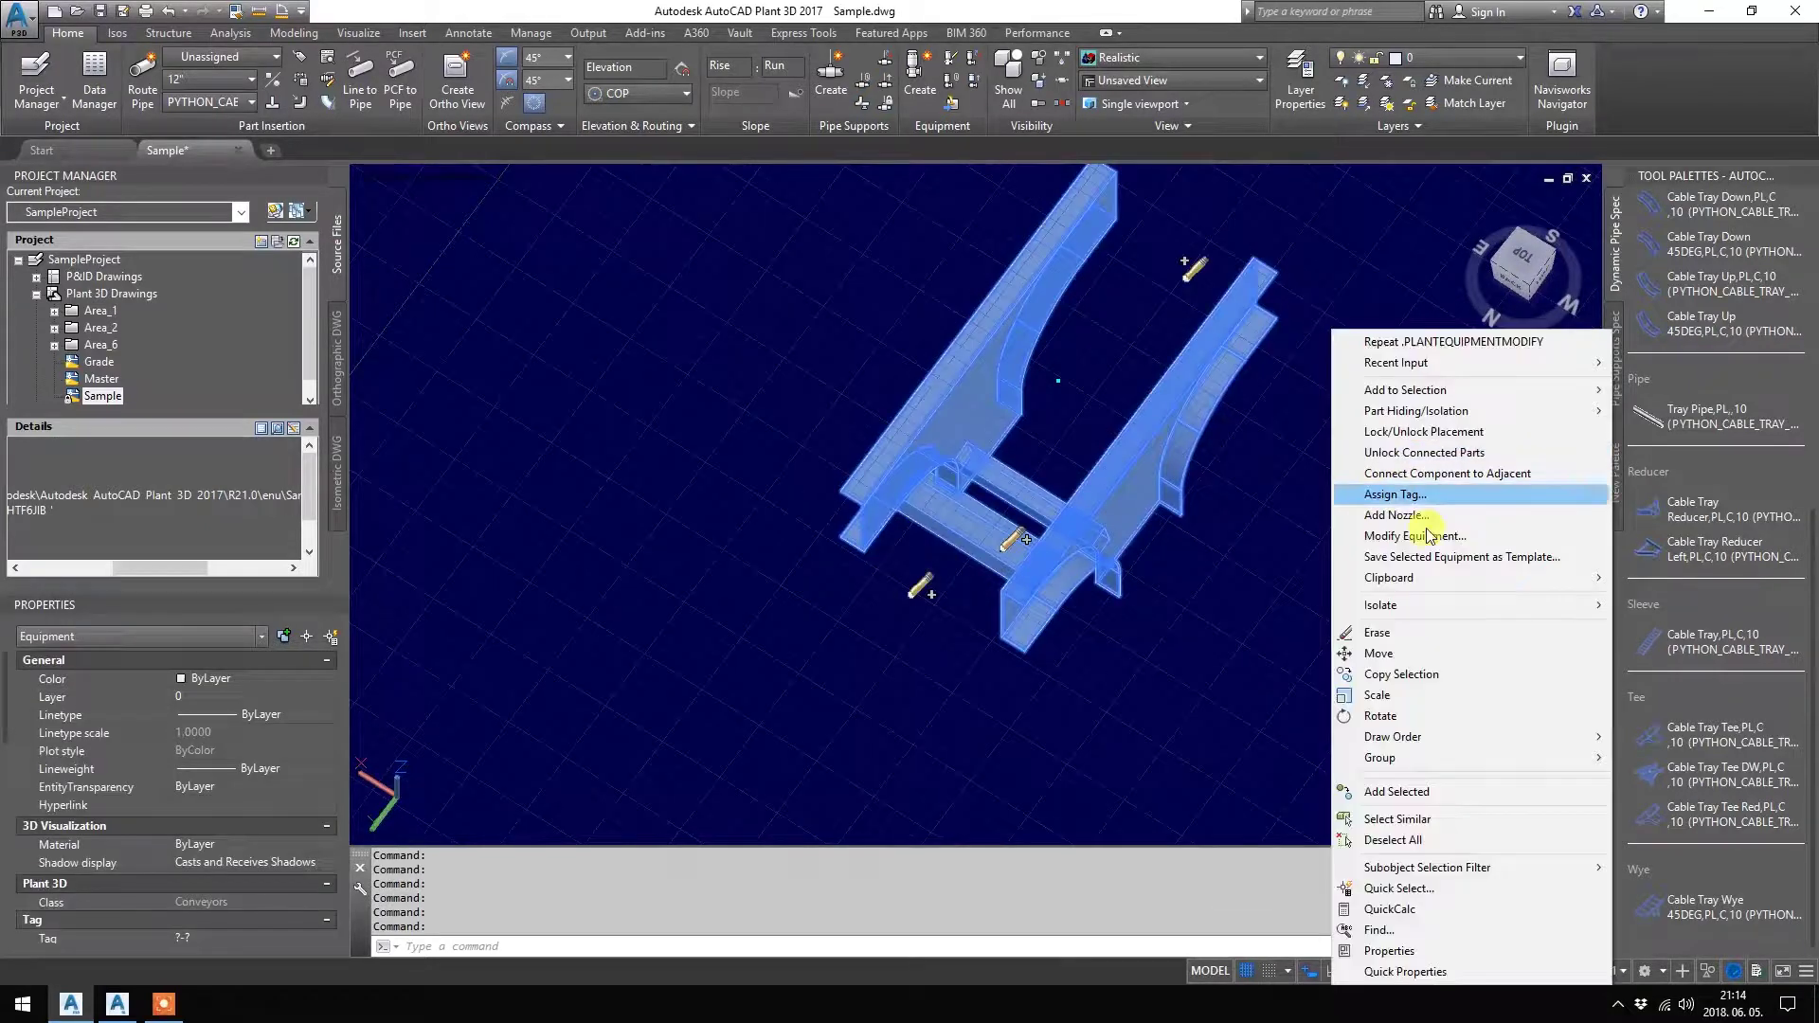
{"action": "left_click", "coordinate": [1425, 536]}
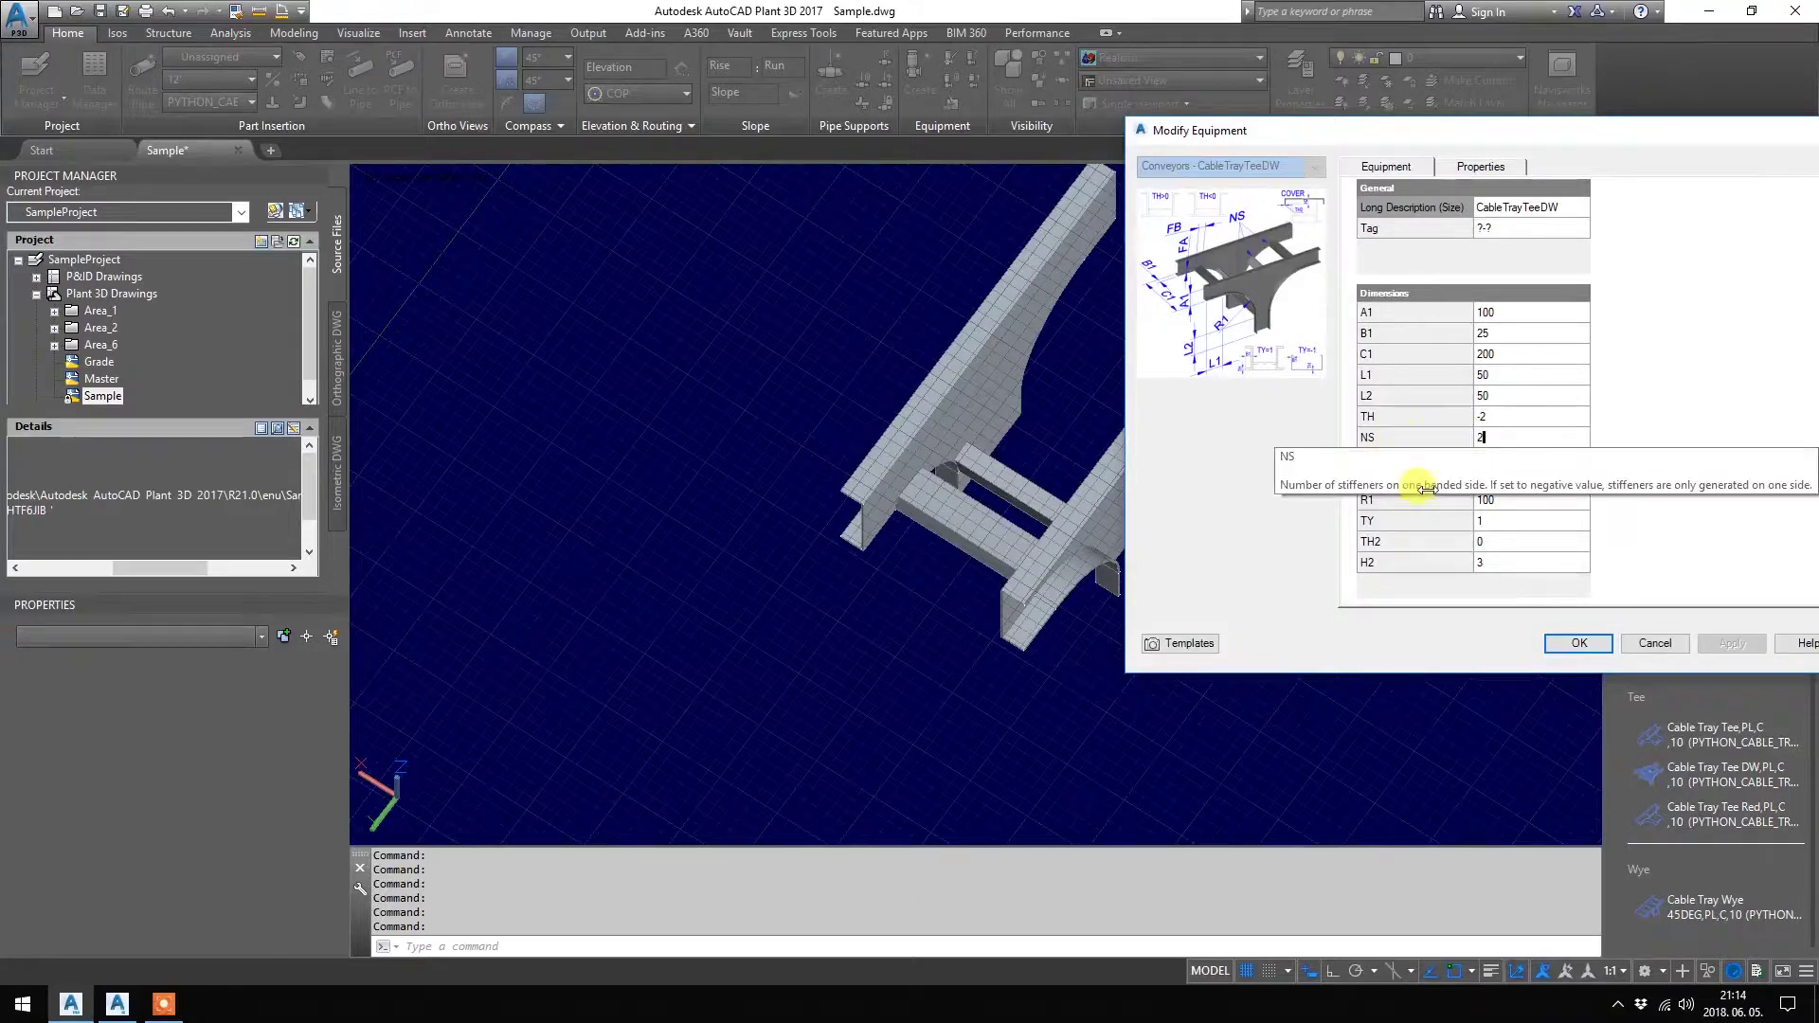
{"action": "type", "text": "2"}
{"action": "left_click", "coordinate": [1578, 645]}
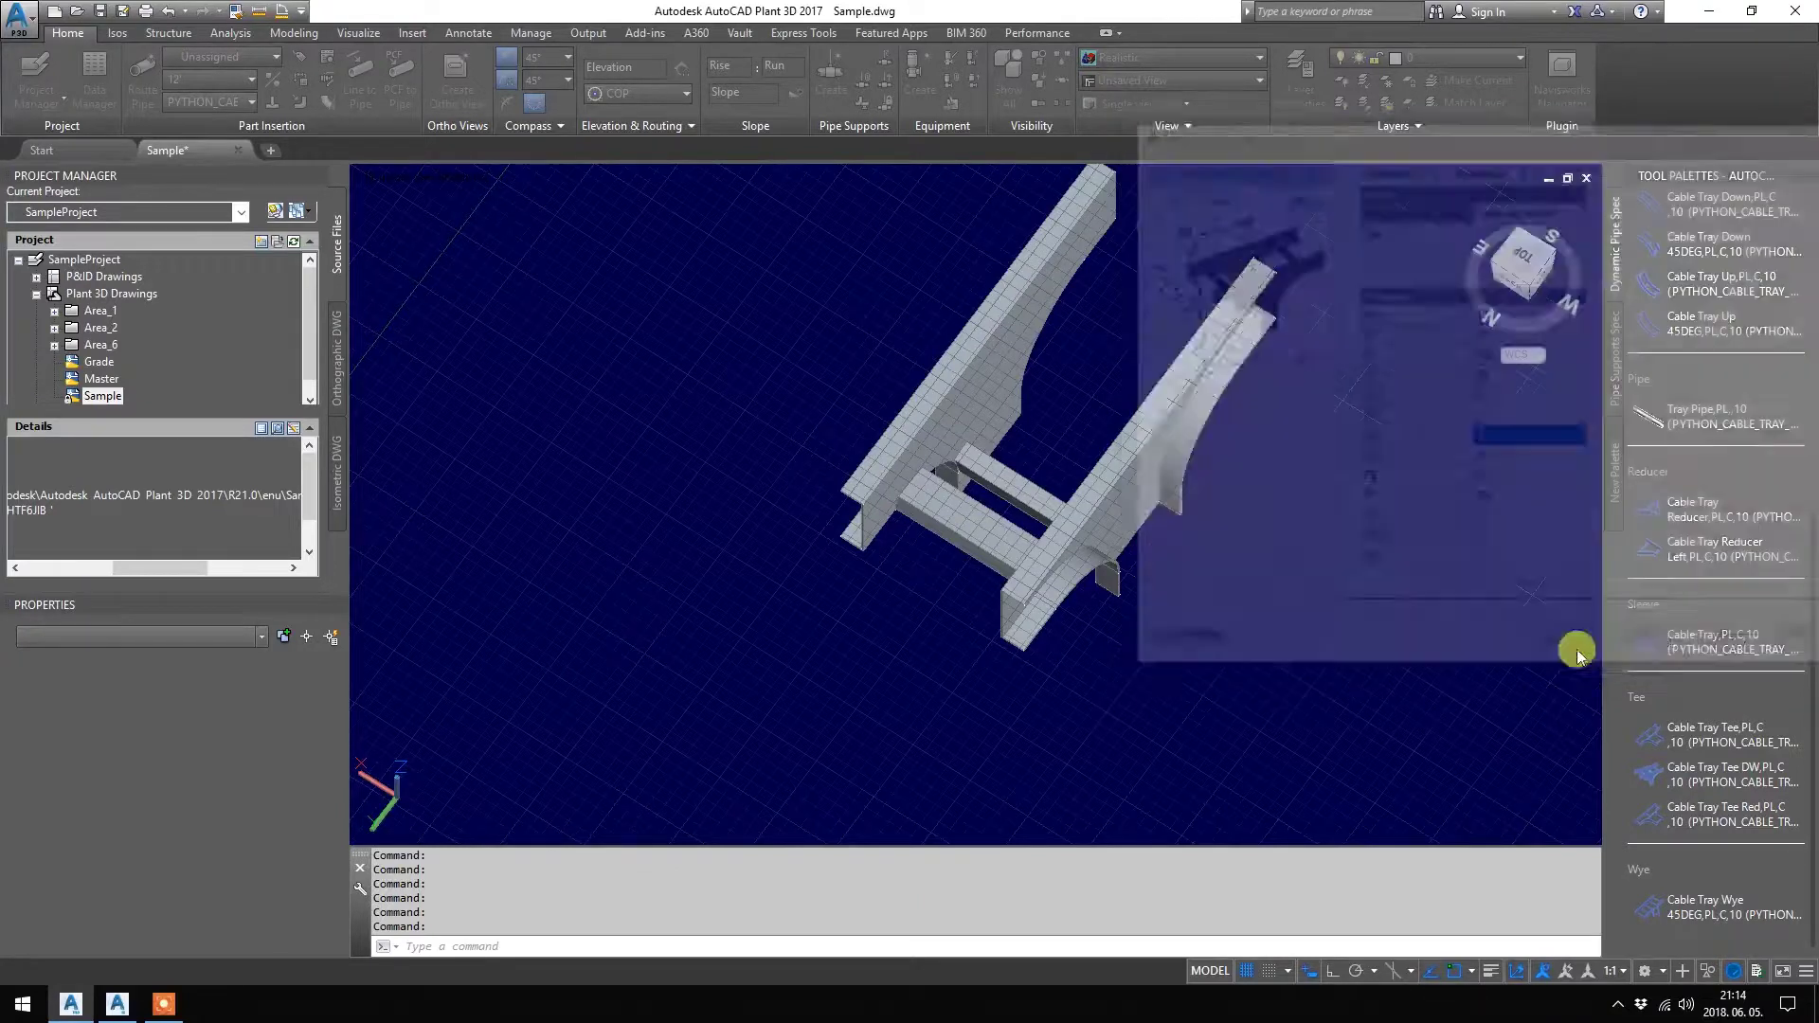
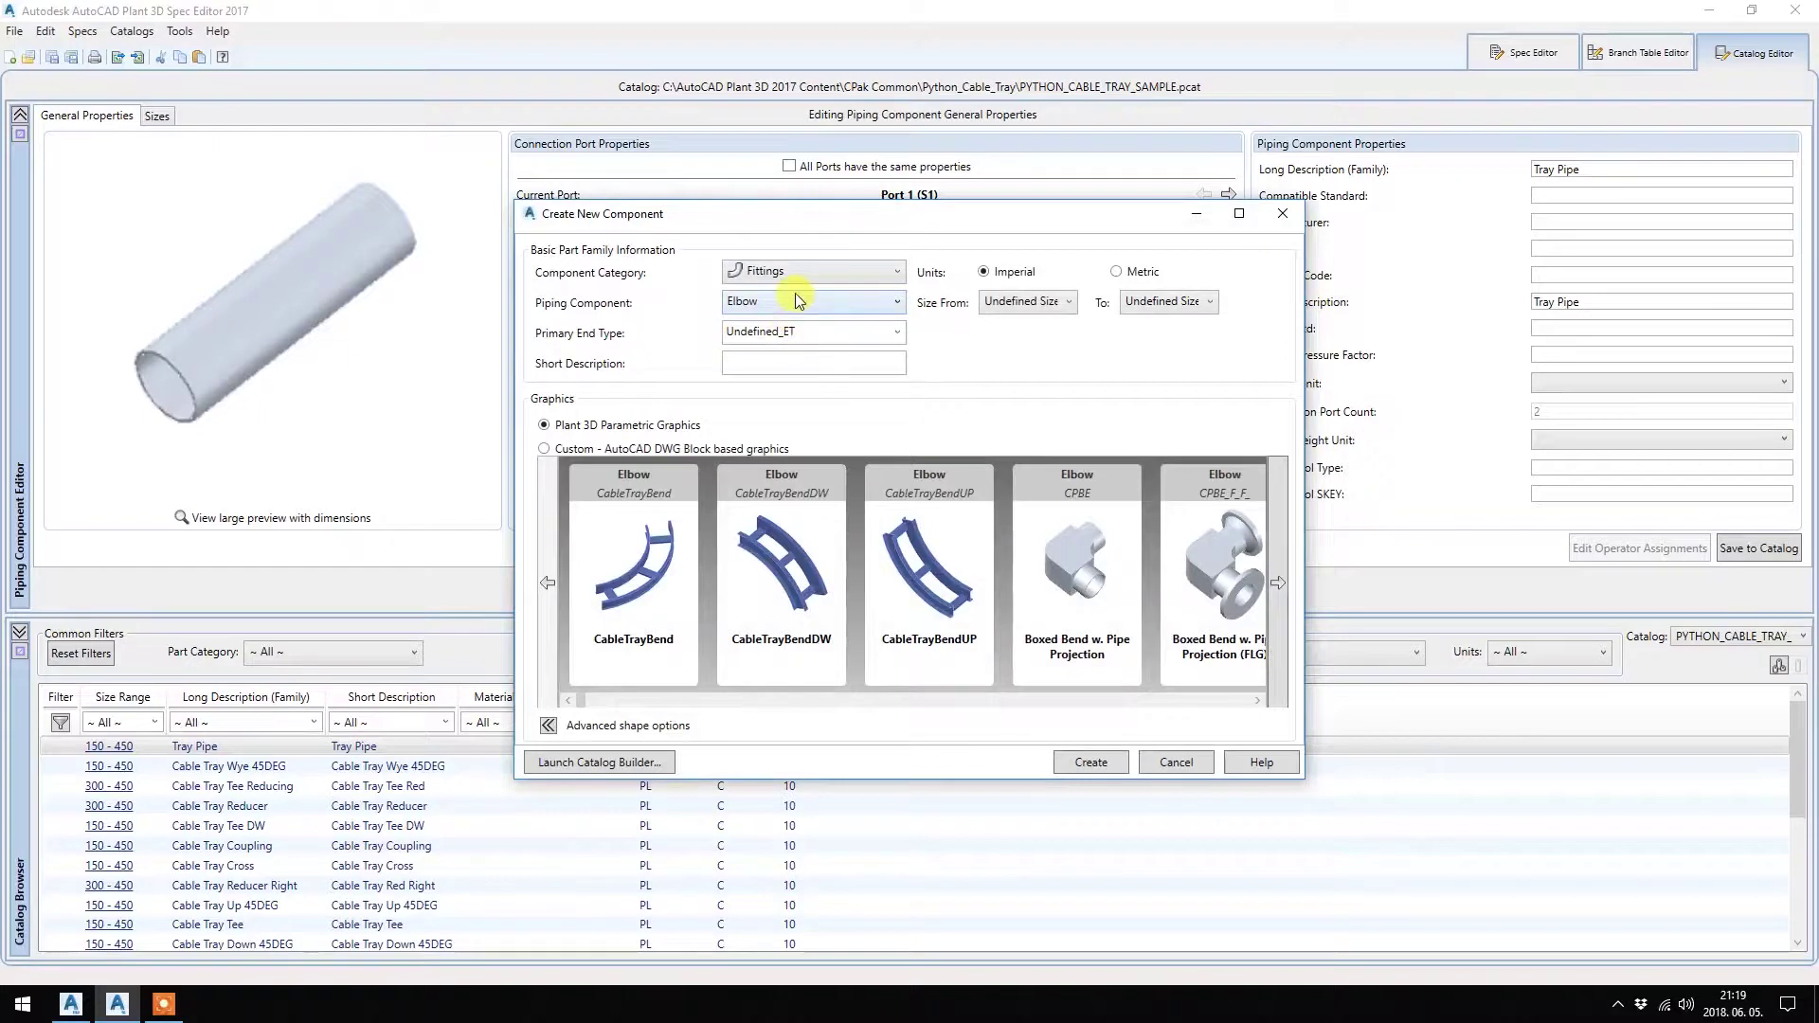
In the Plant 3D Spec Editor, choose Tee as the new fitting's piping component and CableTrayTeeDW as its parametric graphic
{"action": "left_click", "coordinate": [777, 485]}
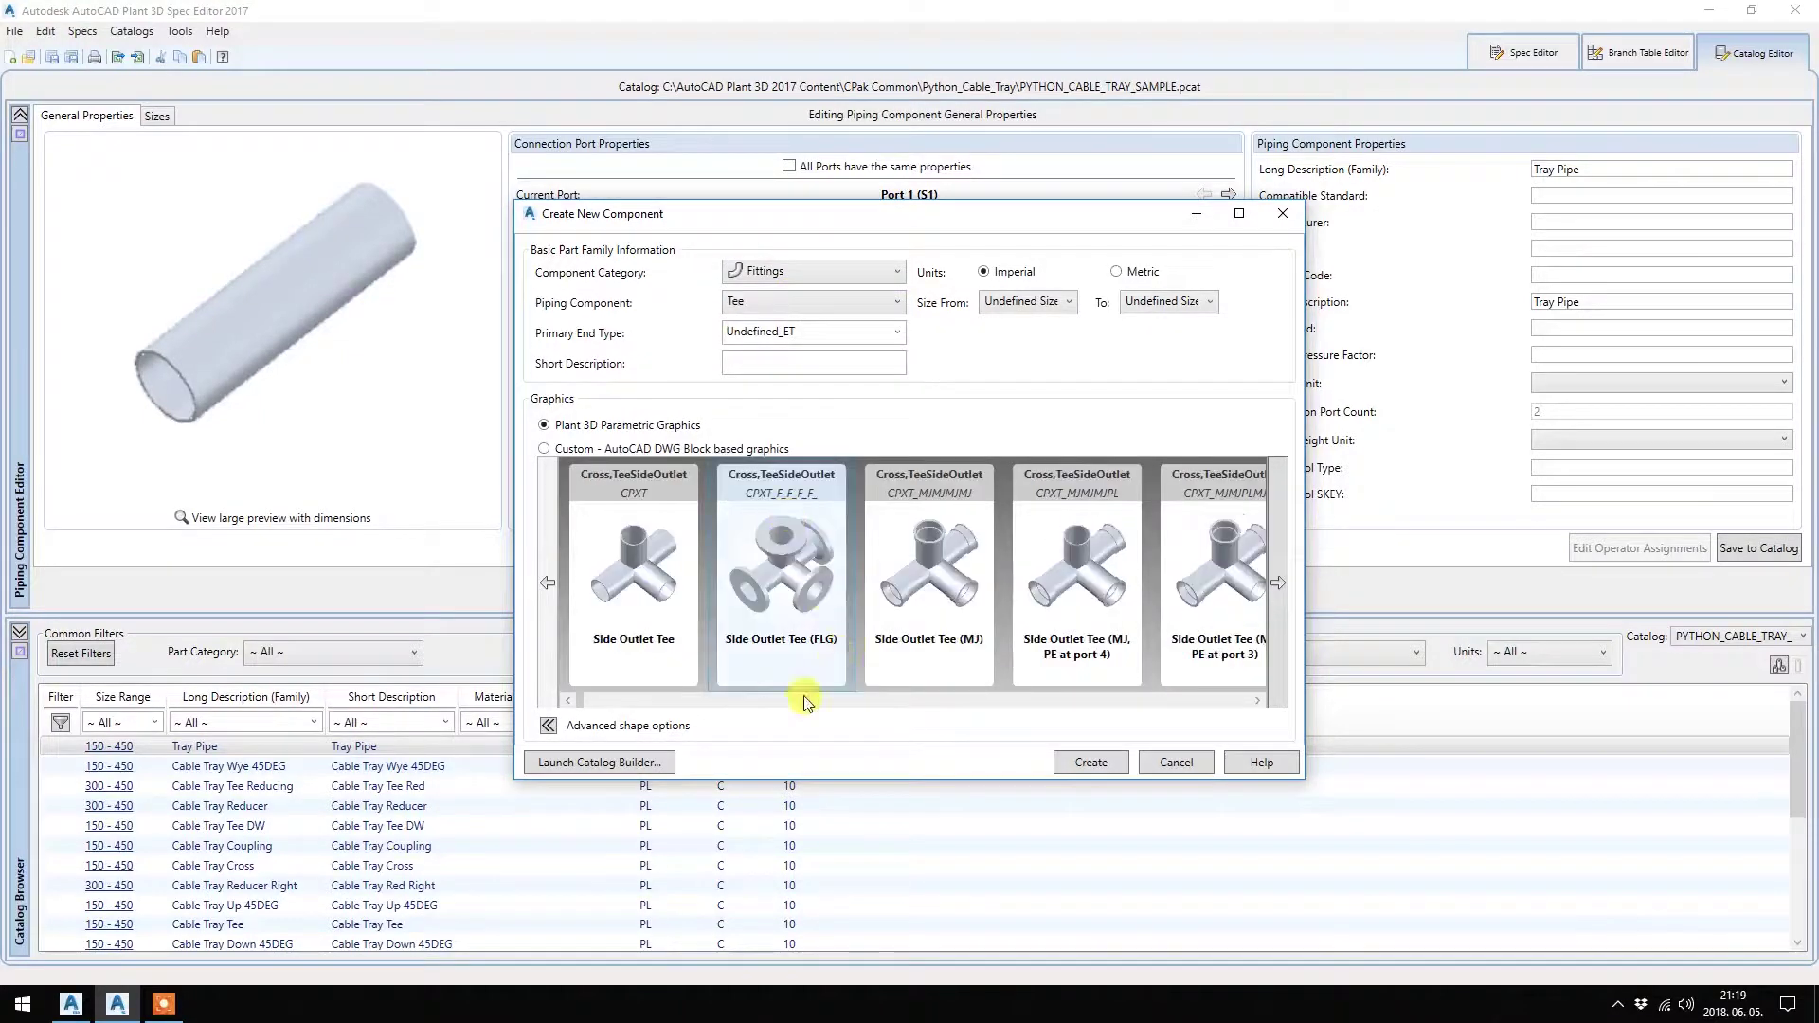
{"action": "left_click", "coordinate": [638, 702]}
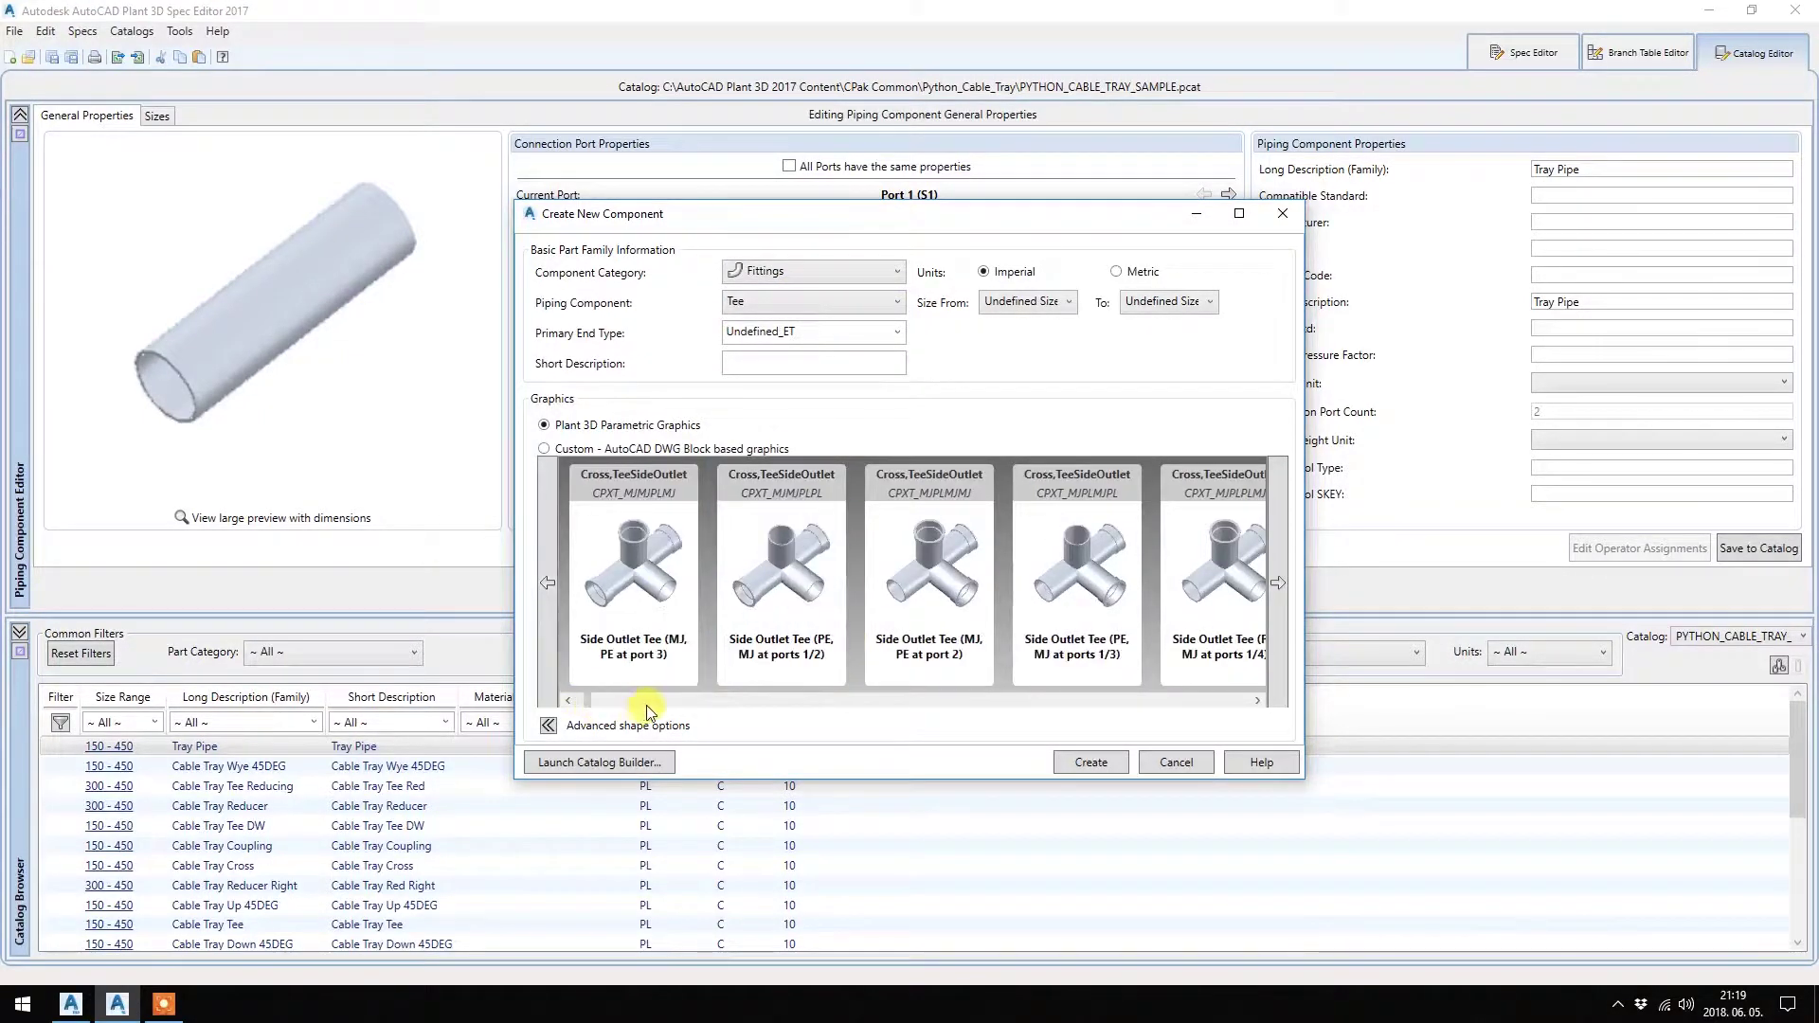
{"action": "left_click", "coordinate": [742, 701]}
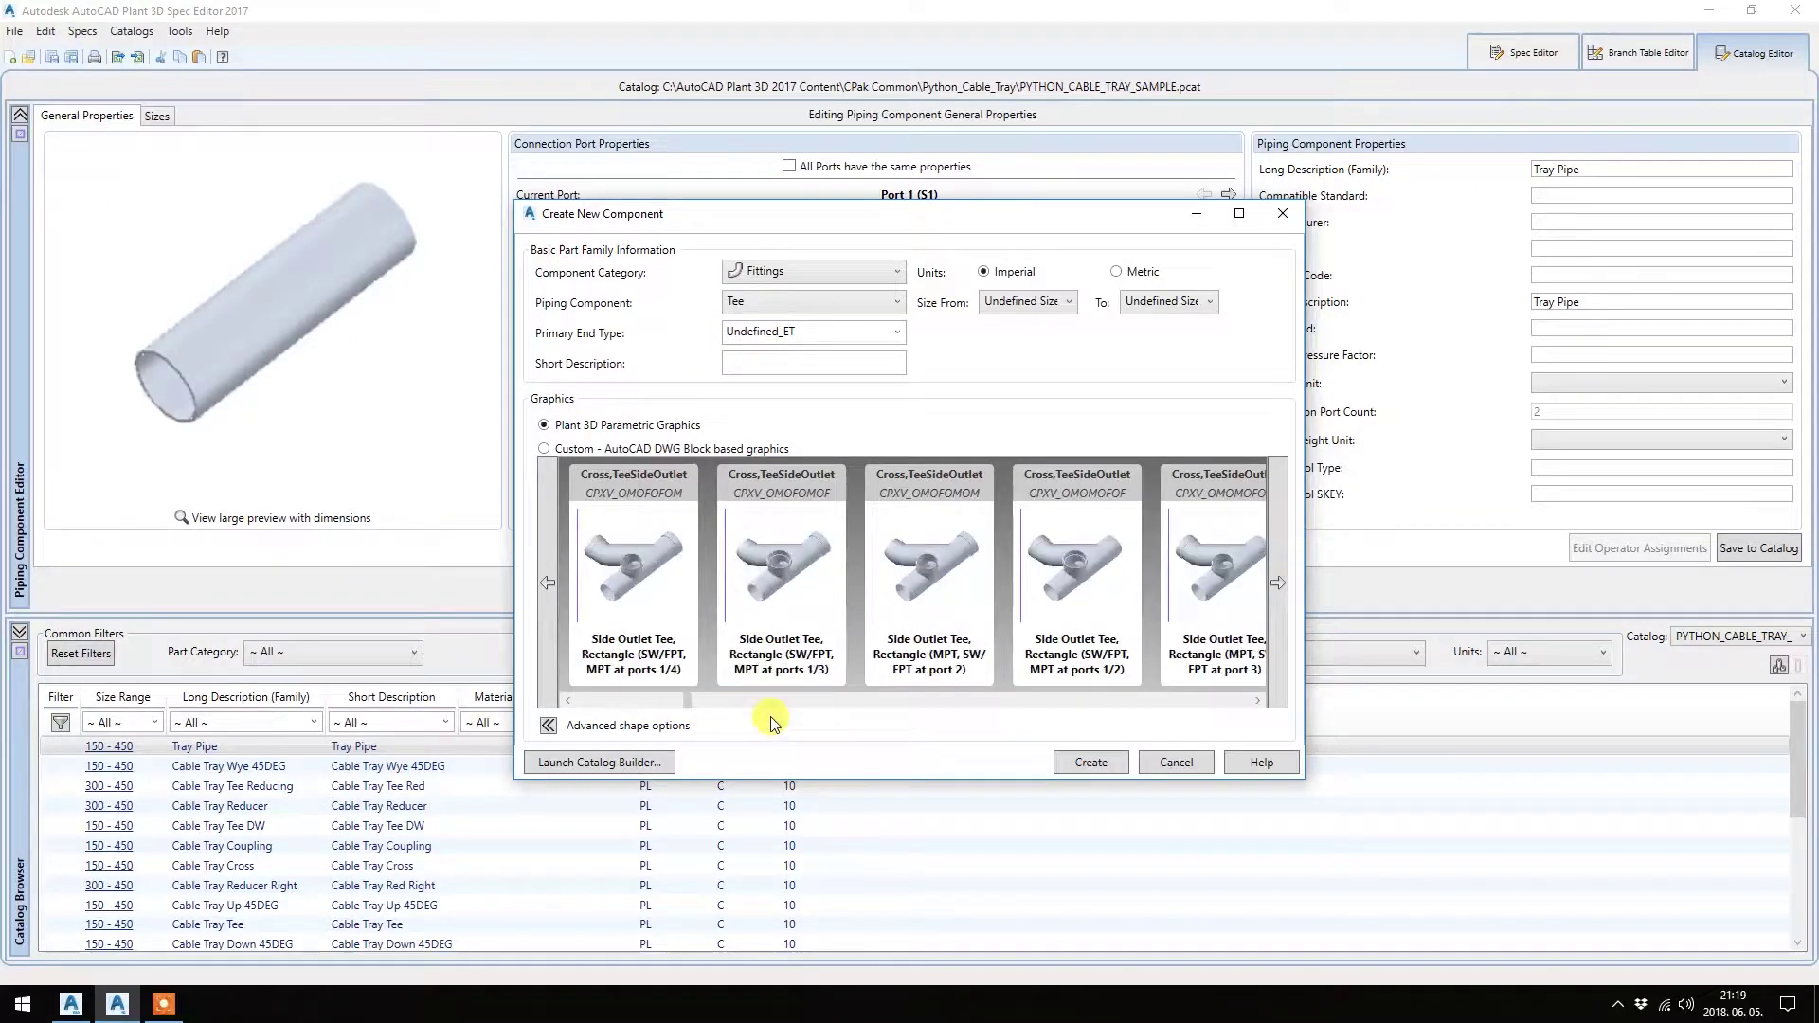
{"action": "left_click", "coordinate": [876, 701]}
{"action": "left_click", "coordinate": [877, 701]}
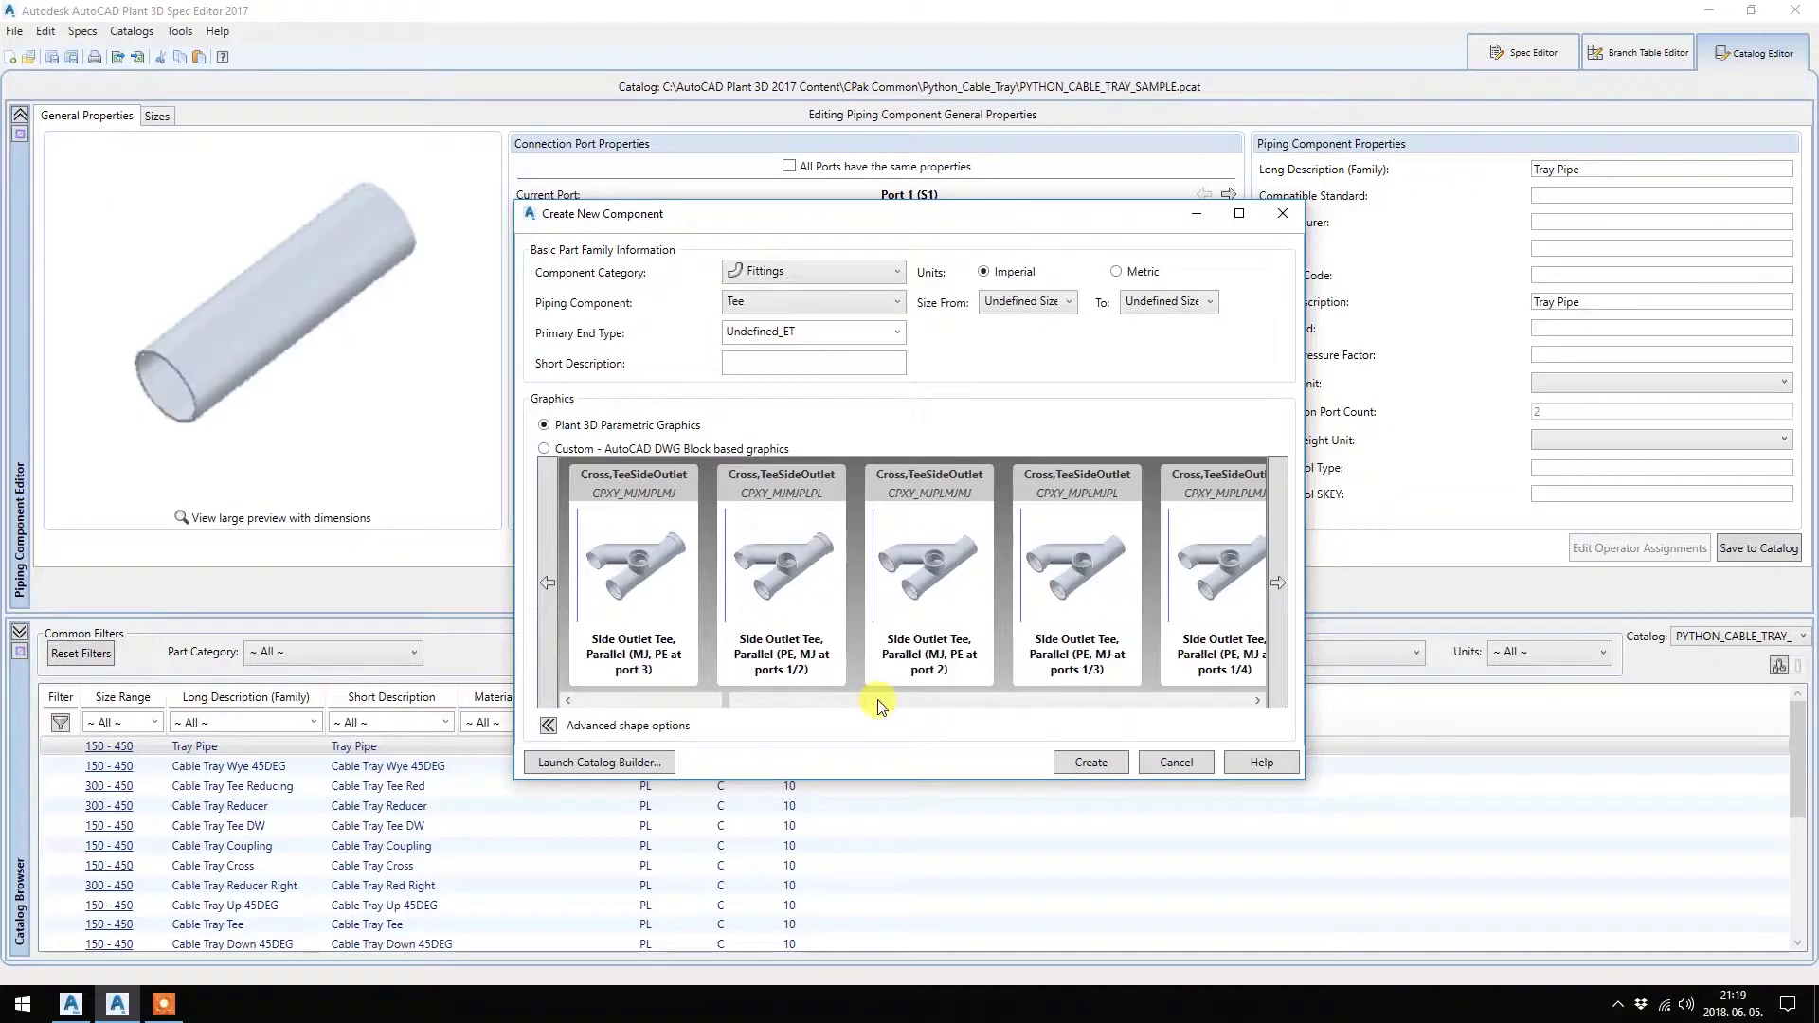
{"action": "left_click", "coordinate": [1067, 702]}
{"action": "left_click", "coordinate": [807, 564]}
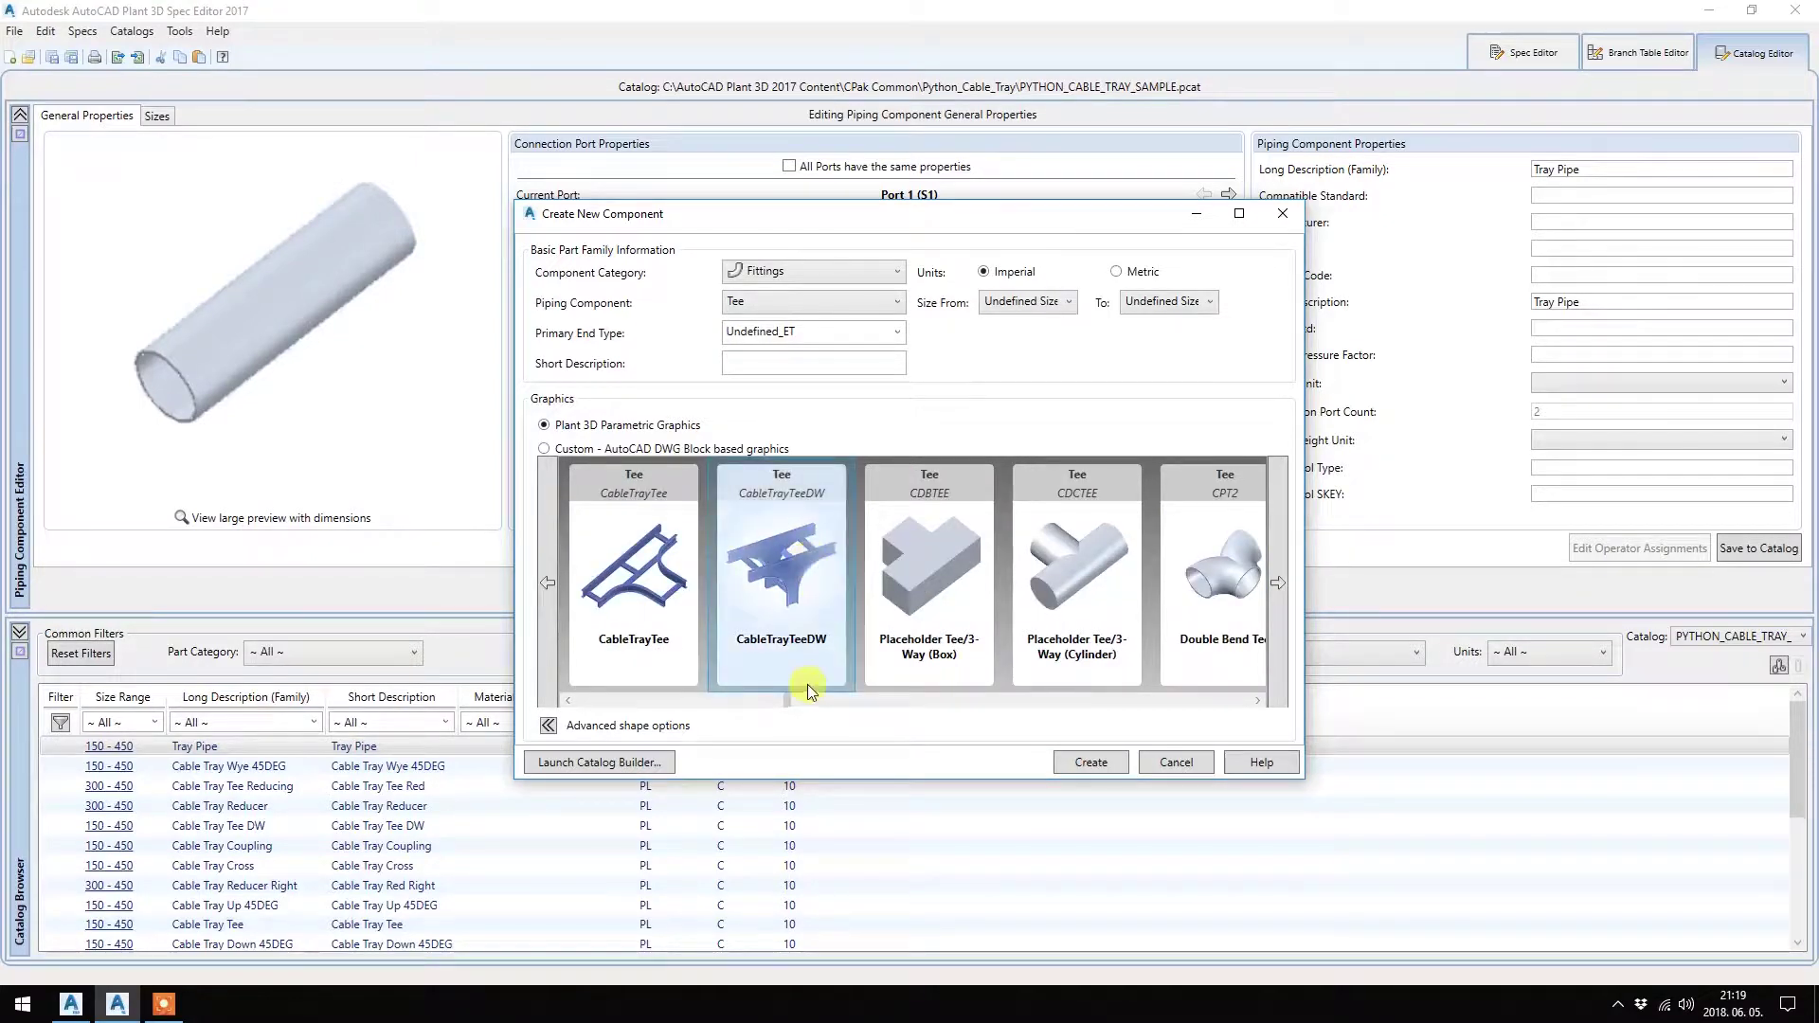
Create the tee component in metric units with a size range of 150 to 150, and open its size parameters
{"action": "left_click", "coordinate": [1118, 272]}
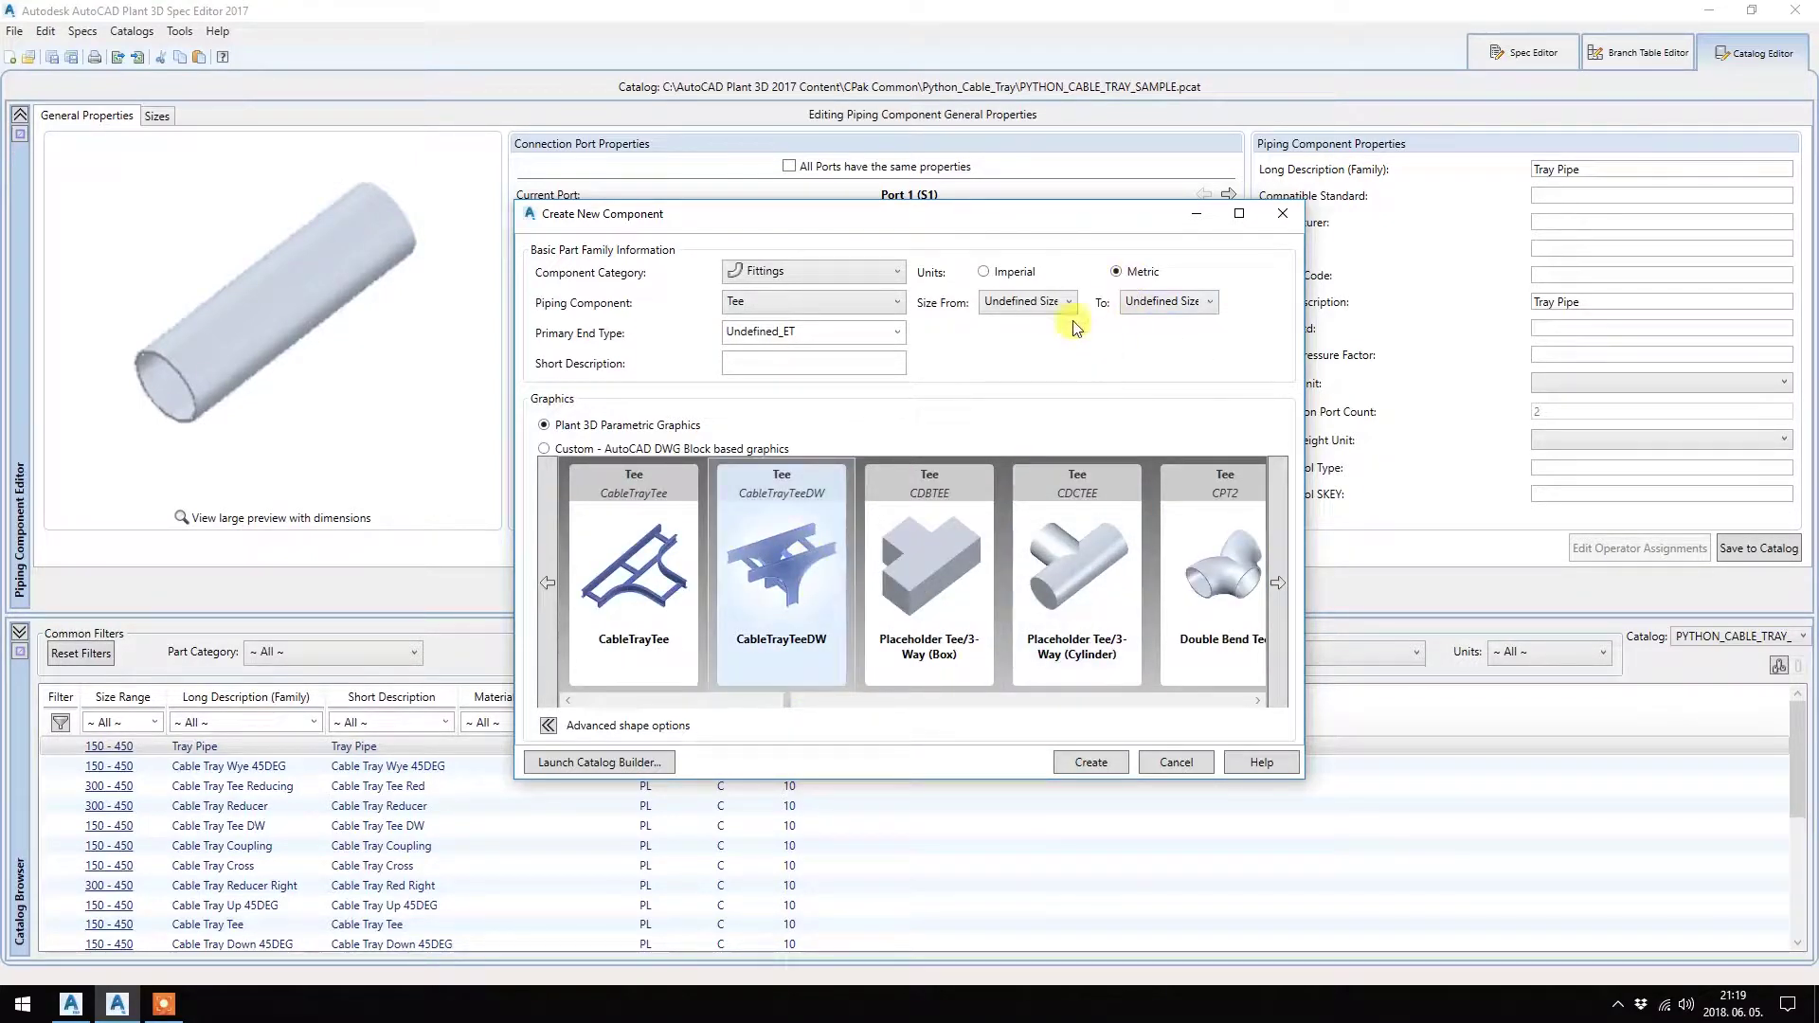
{"action": "left_click", "coordinate": [1049, 302]}
{"action": "scroll", "coordinate": [1019, 569], "scroll_direction": "down", "scroll_amount": 2}
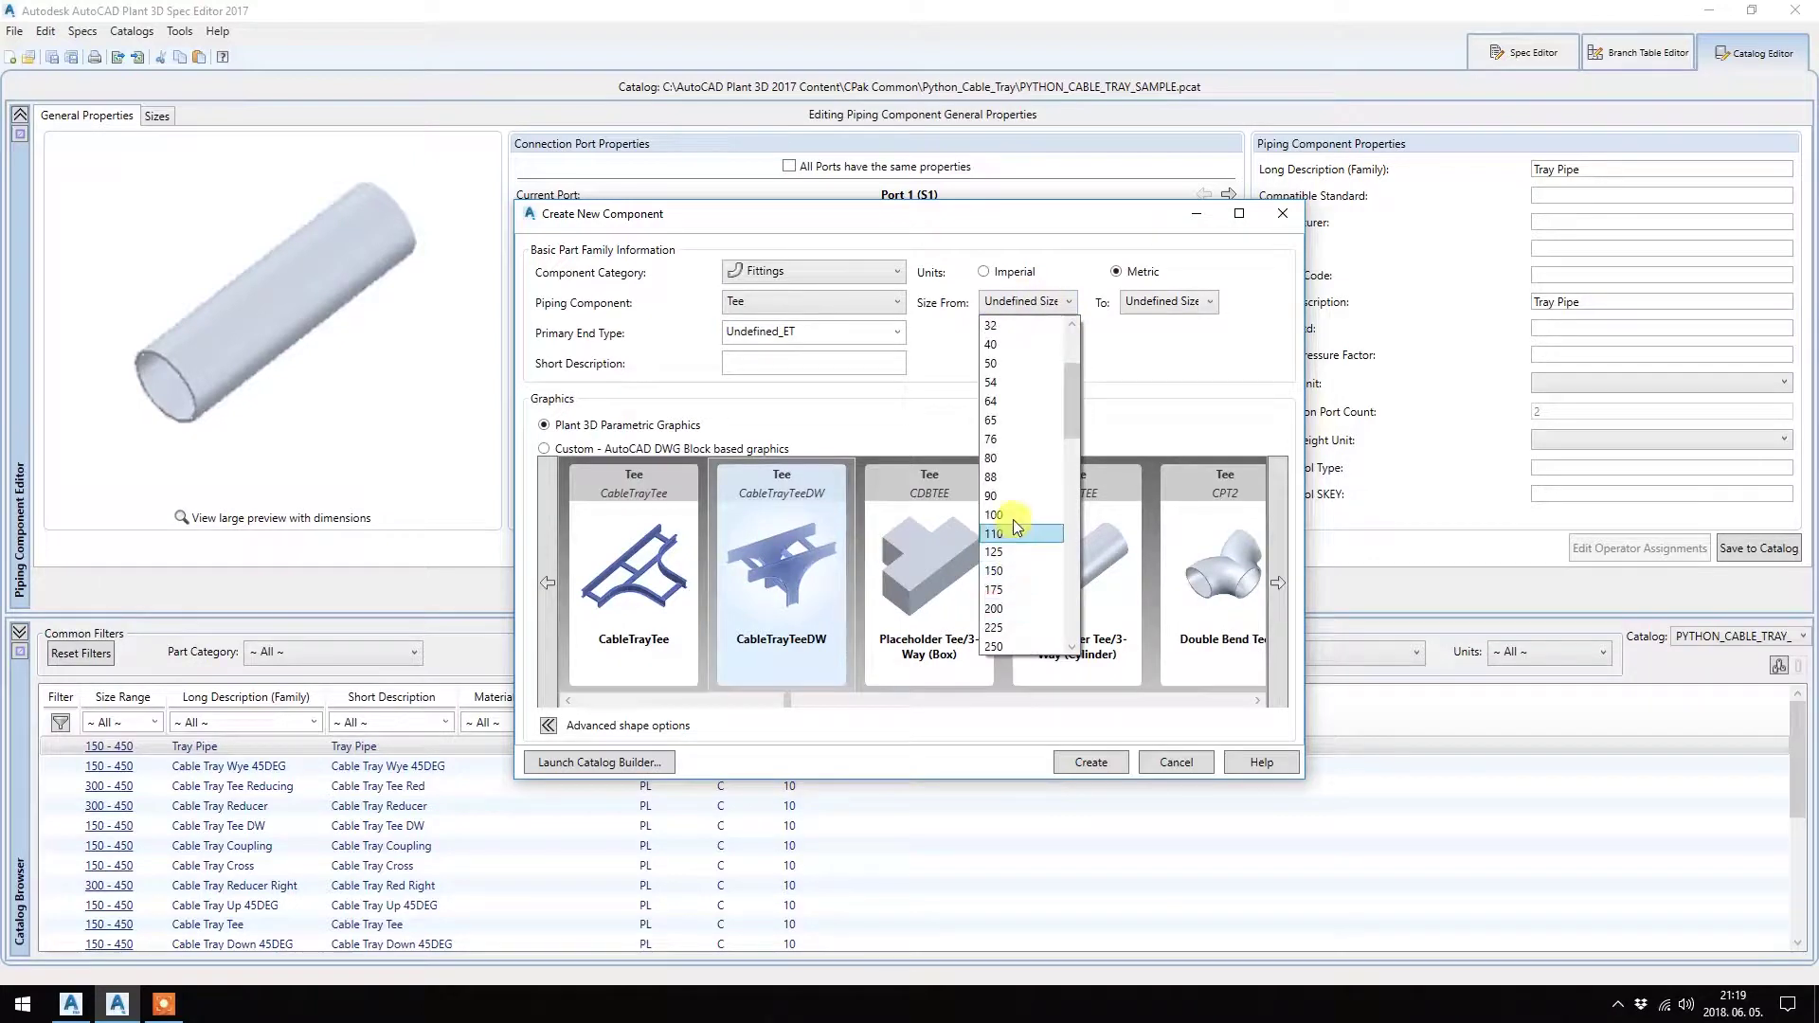
{"action": "left_click", "coordinate": [1028, 571]}
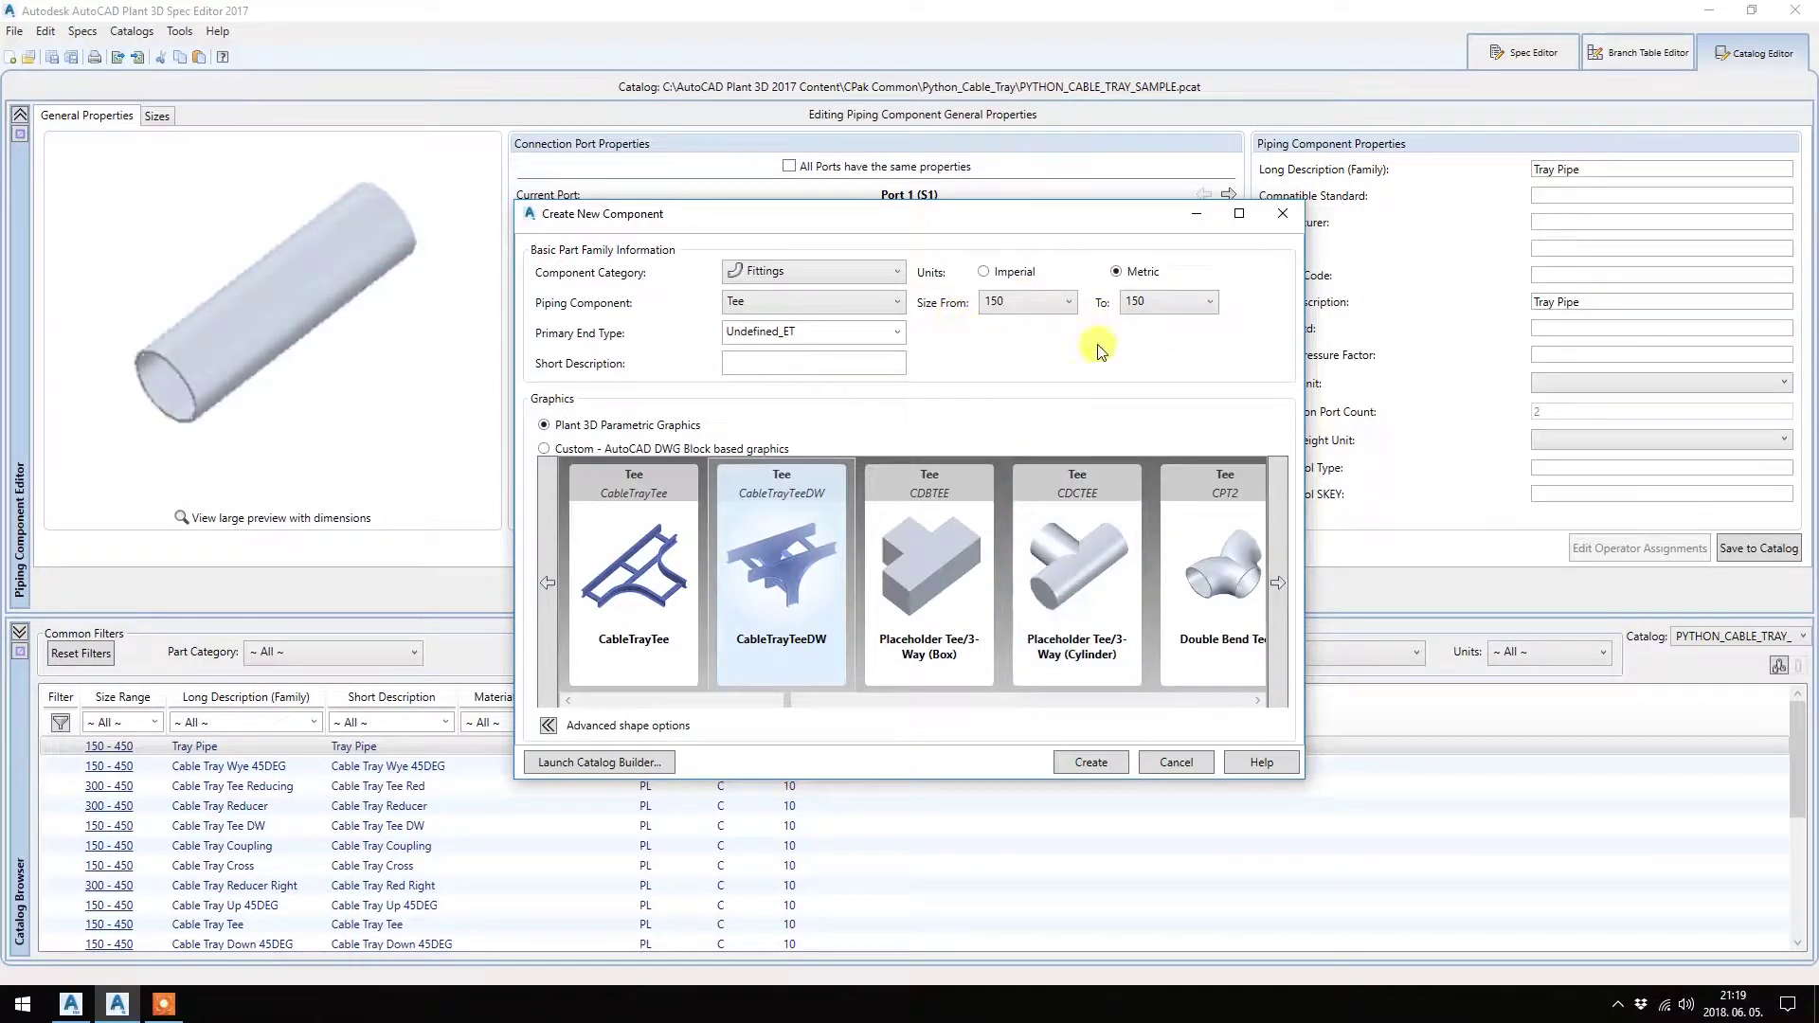
{"action": "left_click", "coordinate": [1091, 763]}
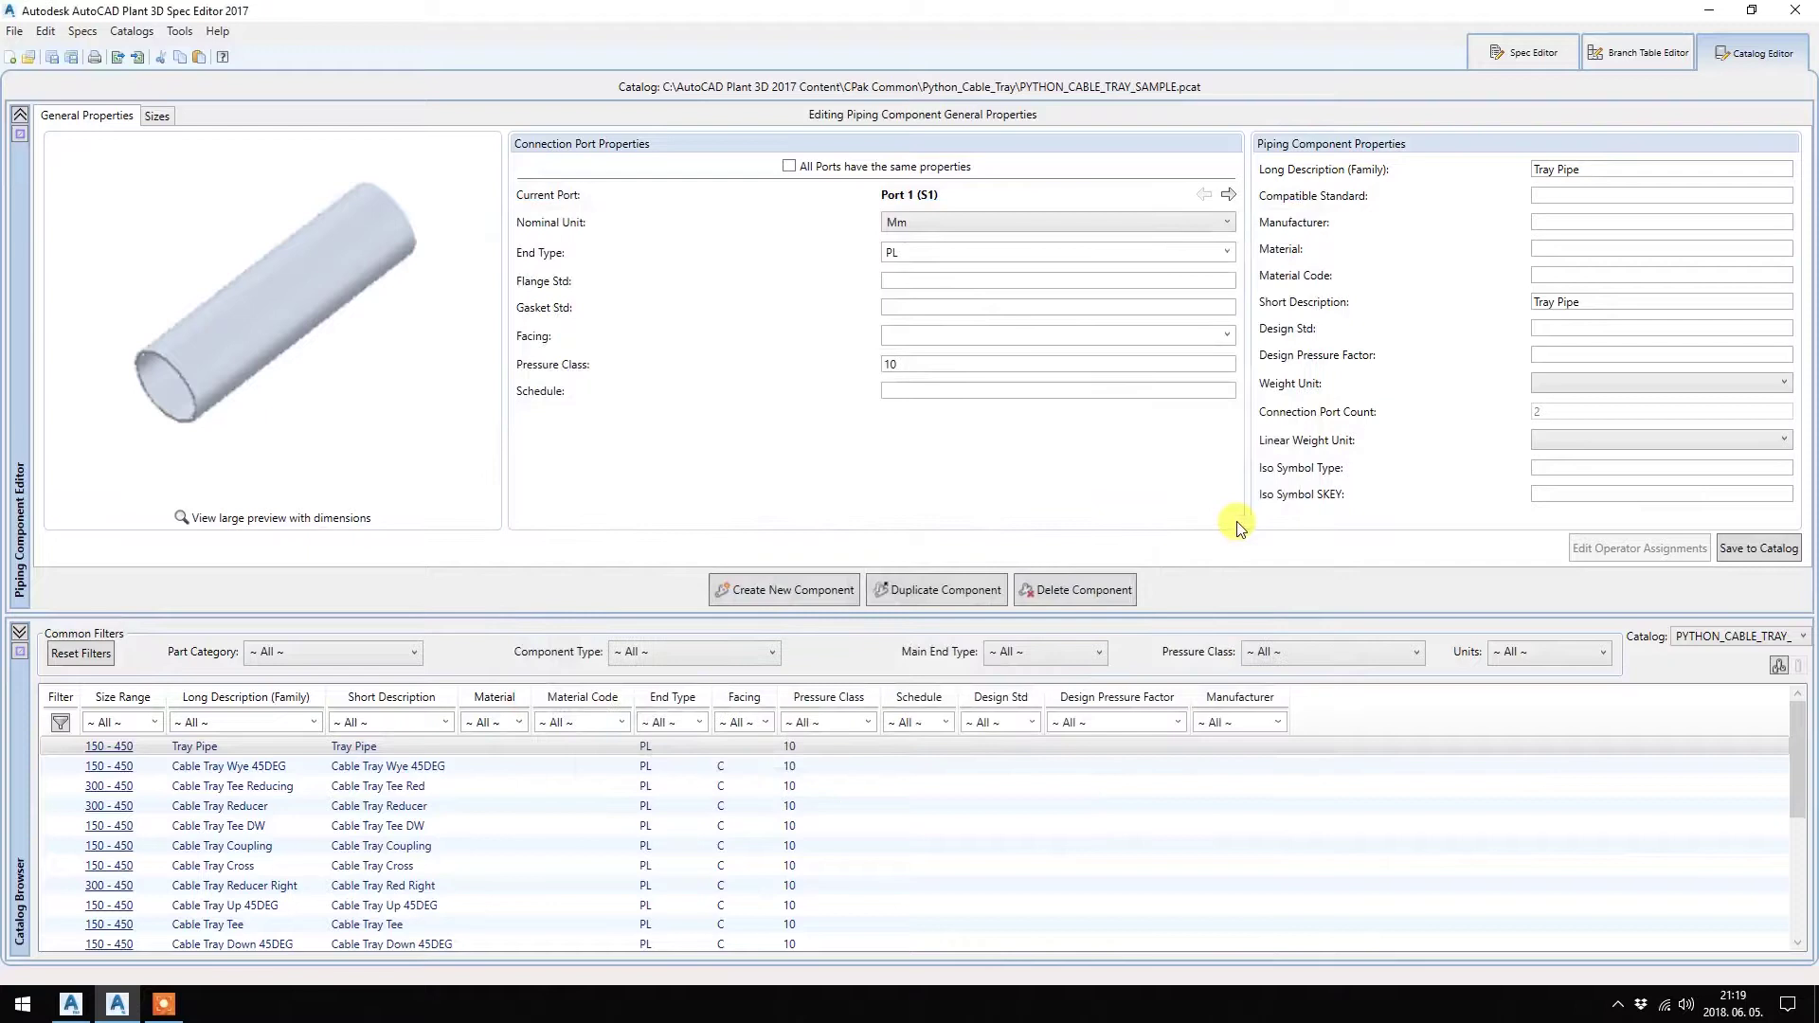
{"action": "left_click", "coordinate": [157, 116]}
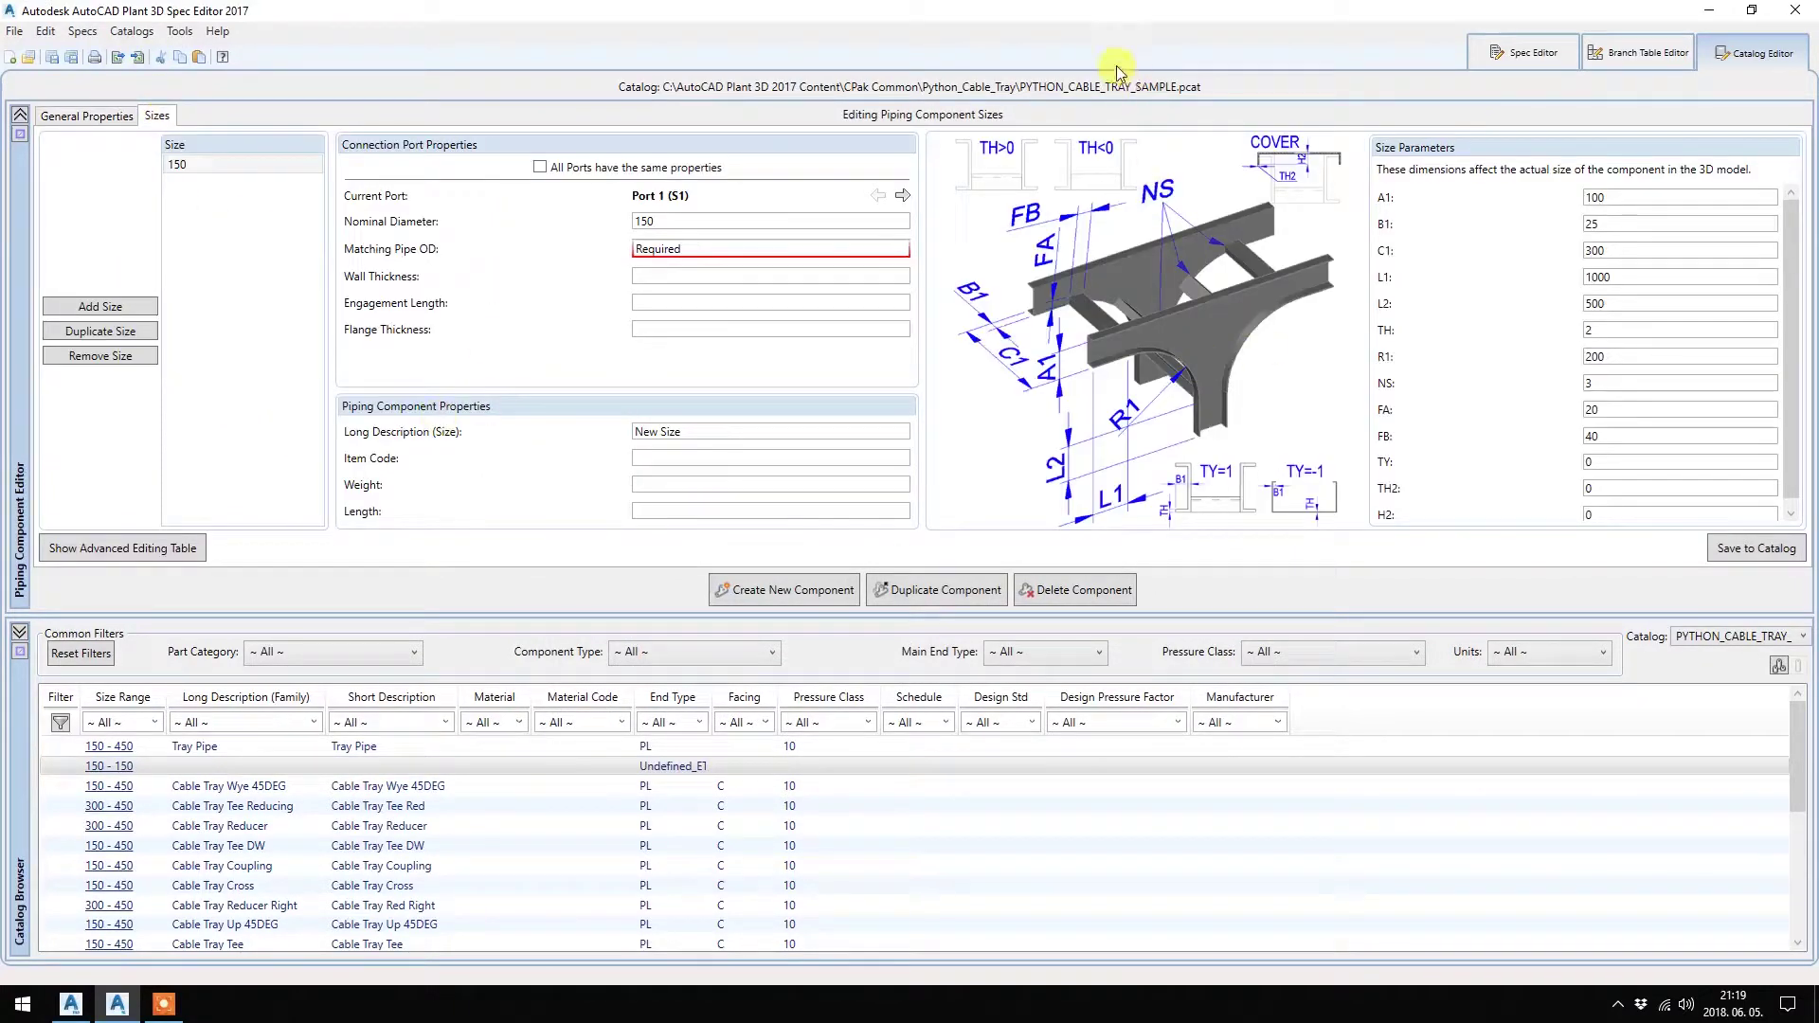